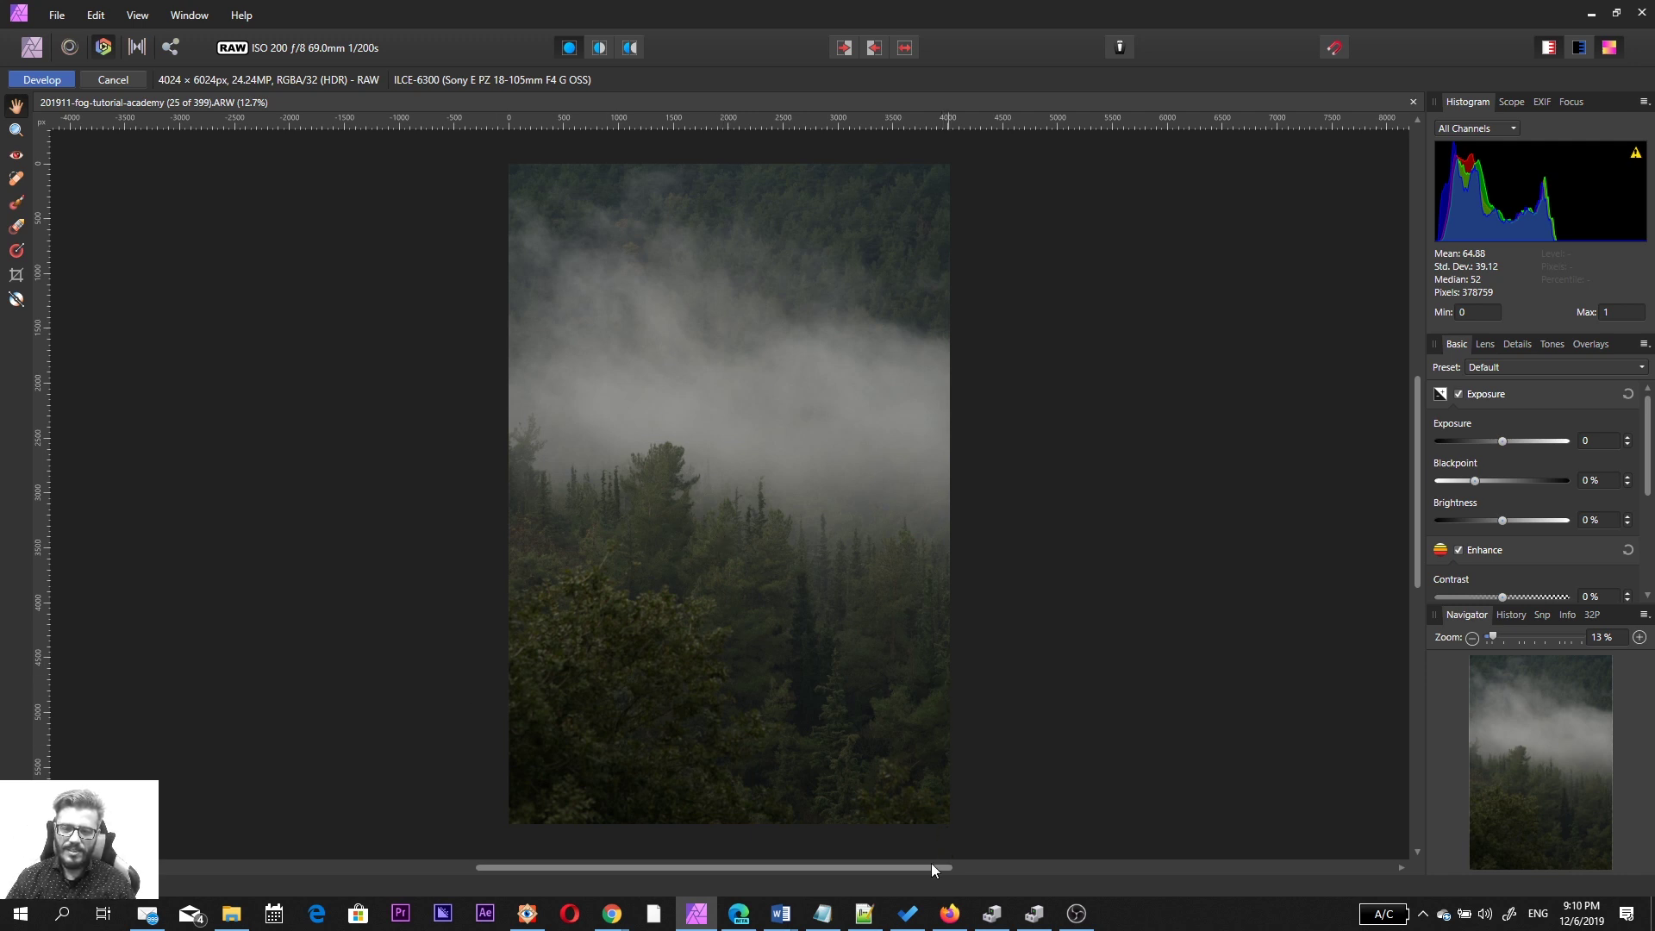
Step: Switch to FastStone Image Viewer to look through the raw fog photos in the 201911-fog-tutorial-academy folder, and return to the raw photo in Affinity Photo
left_click(520, 920)
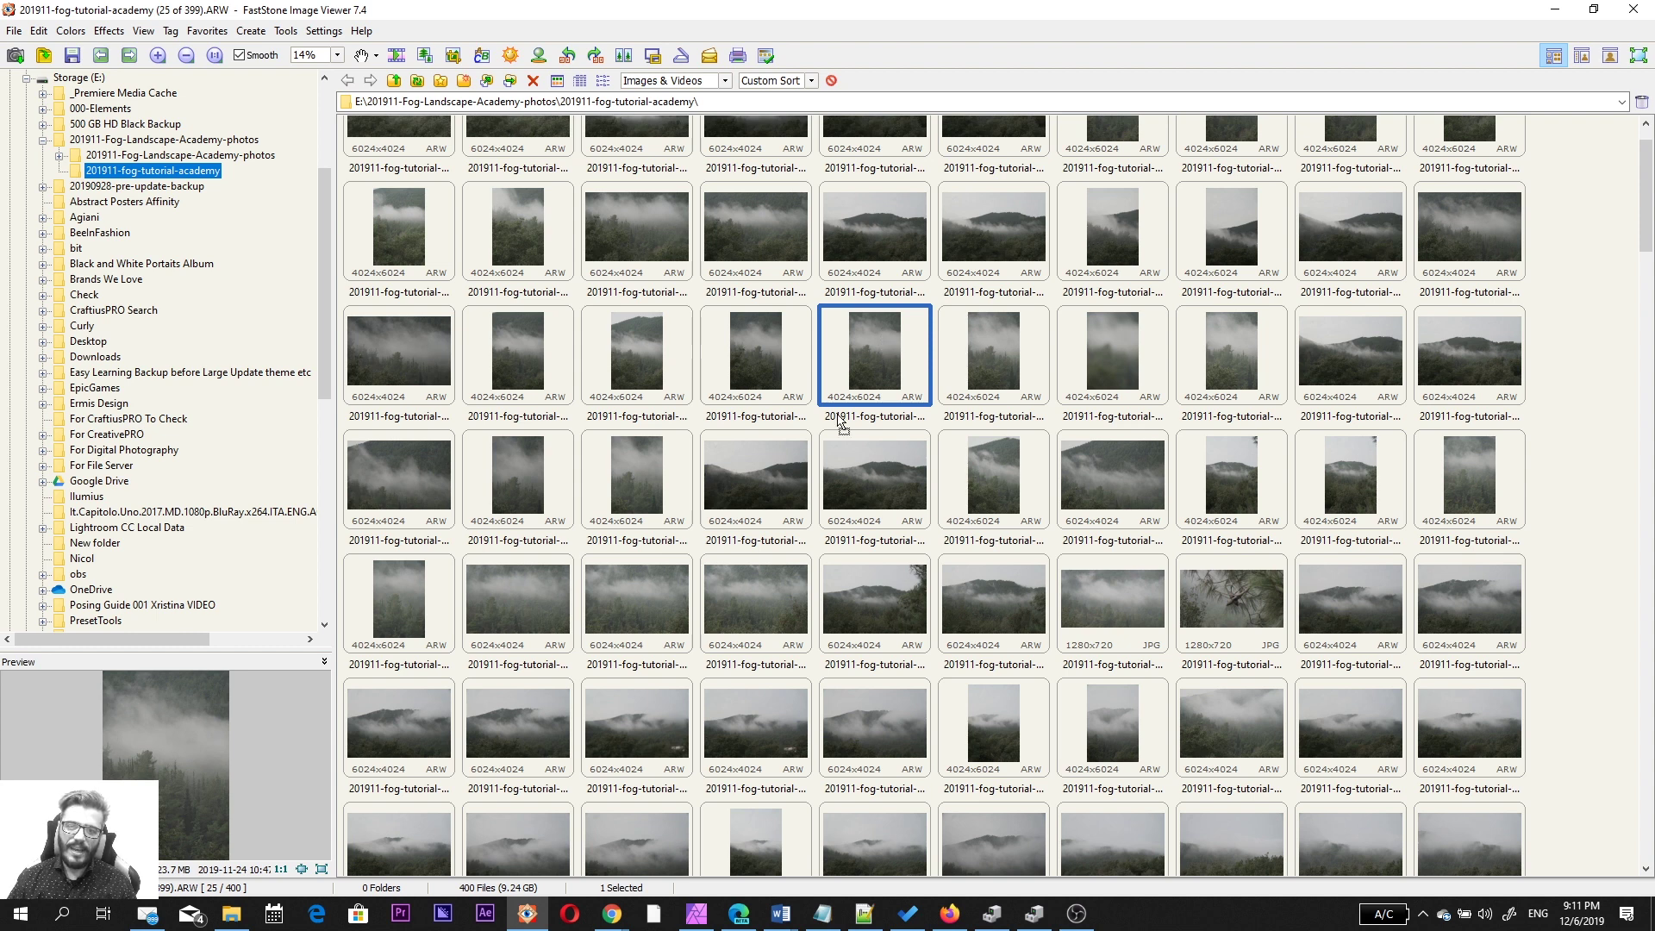
scroll(881, 339, "down", 1)
key("e")
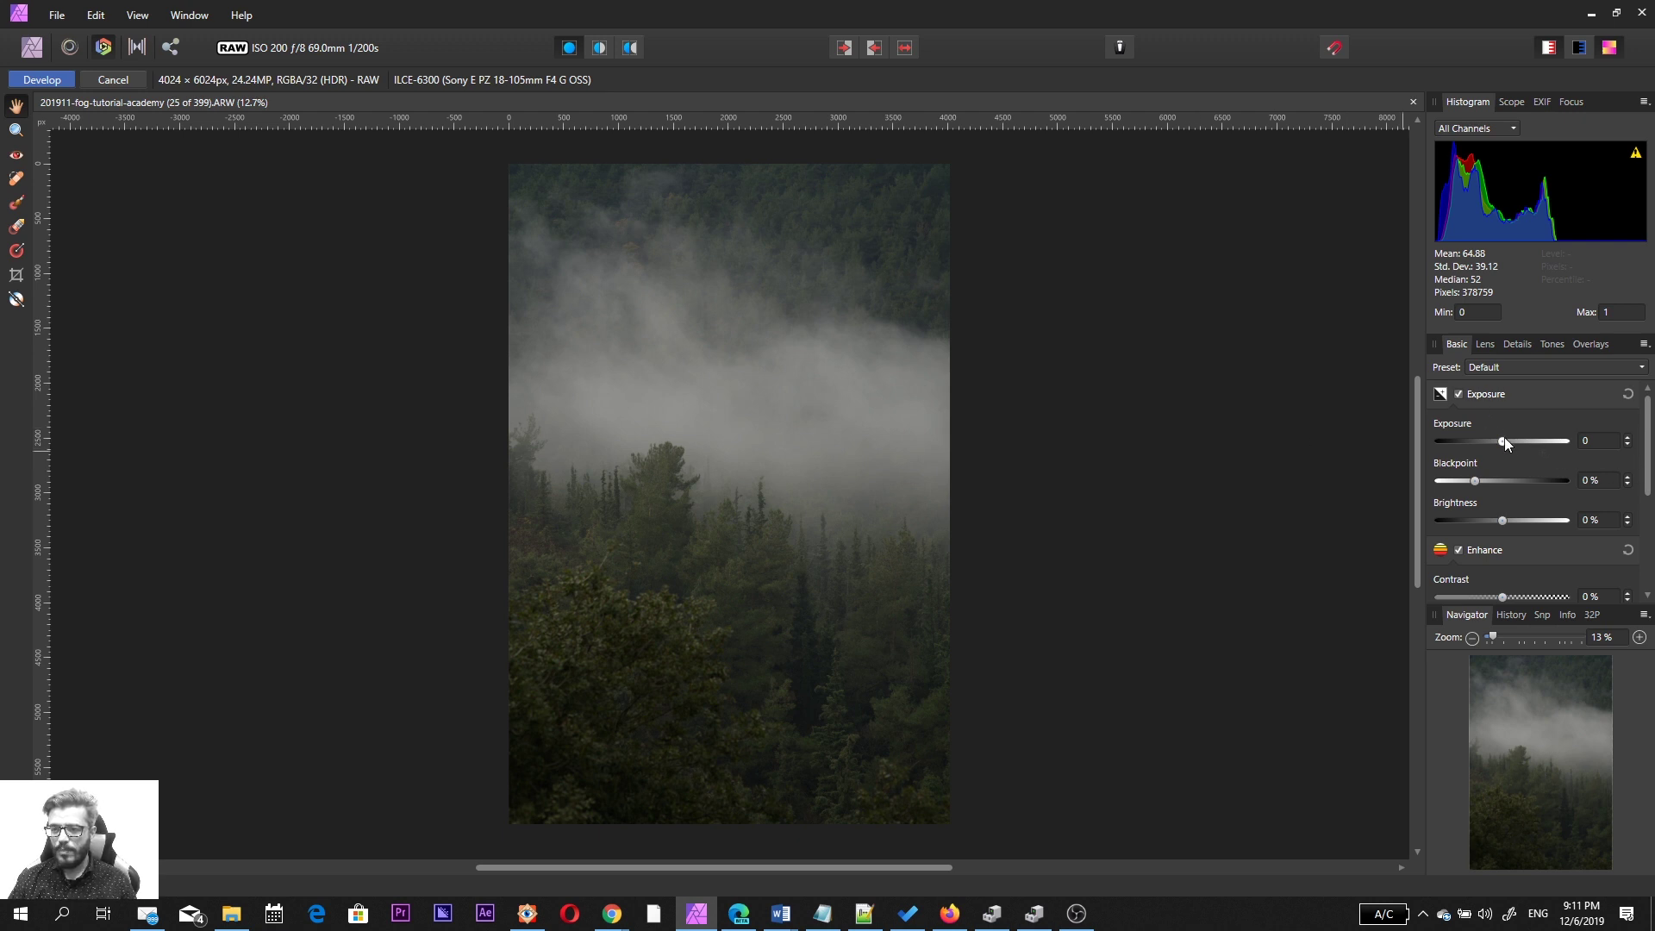
Step: Set the raw photo's exposure to about 0.646 and its blackpoint to 8%
left_click_drag(1503, 439, 1503, 479)
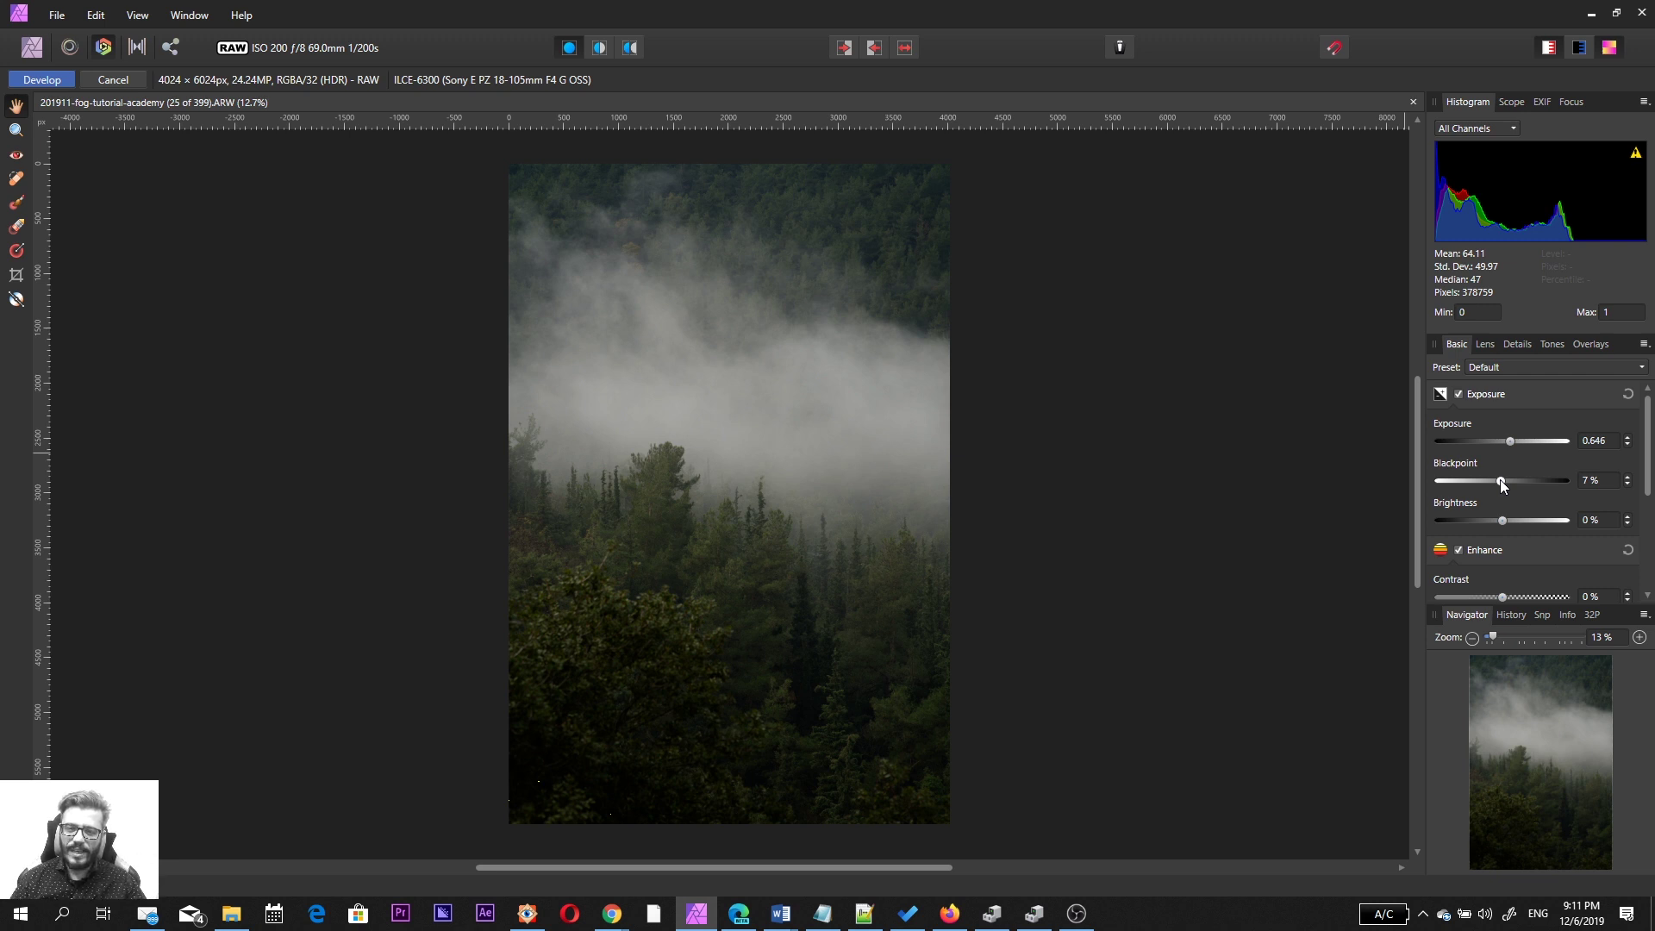
left_click_drag(1501, 482, 1503, 479)
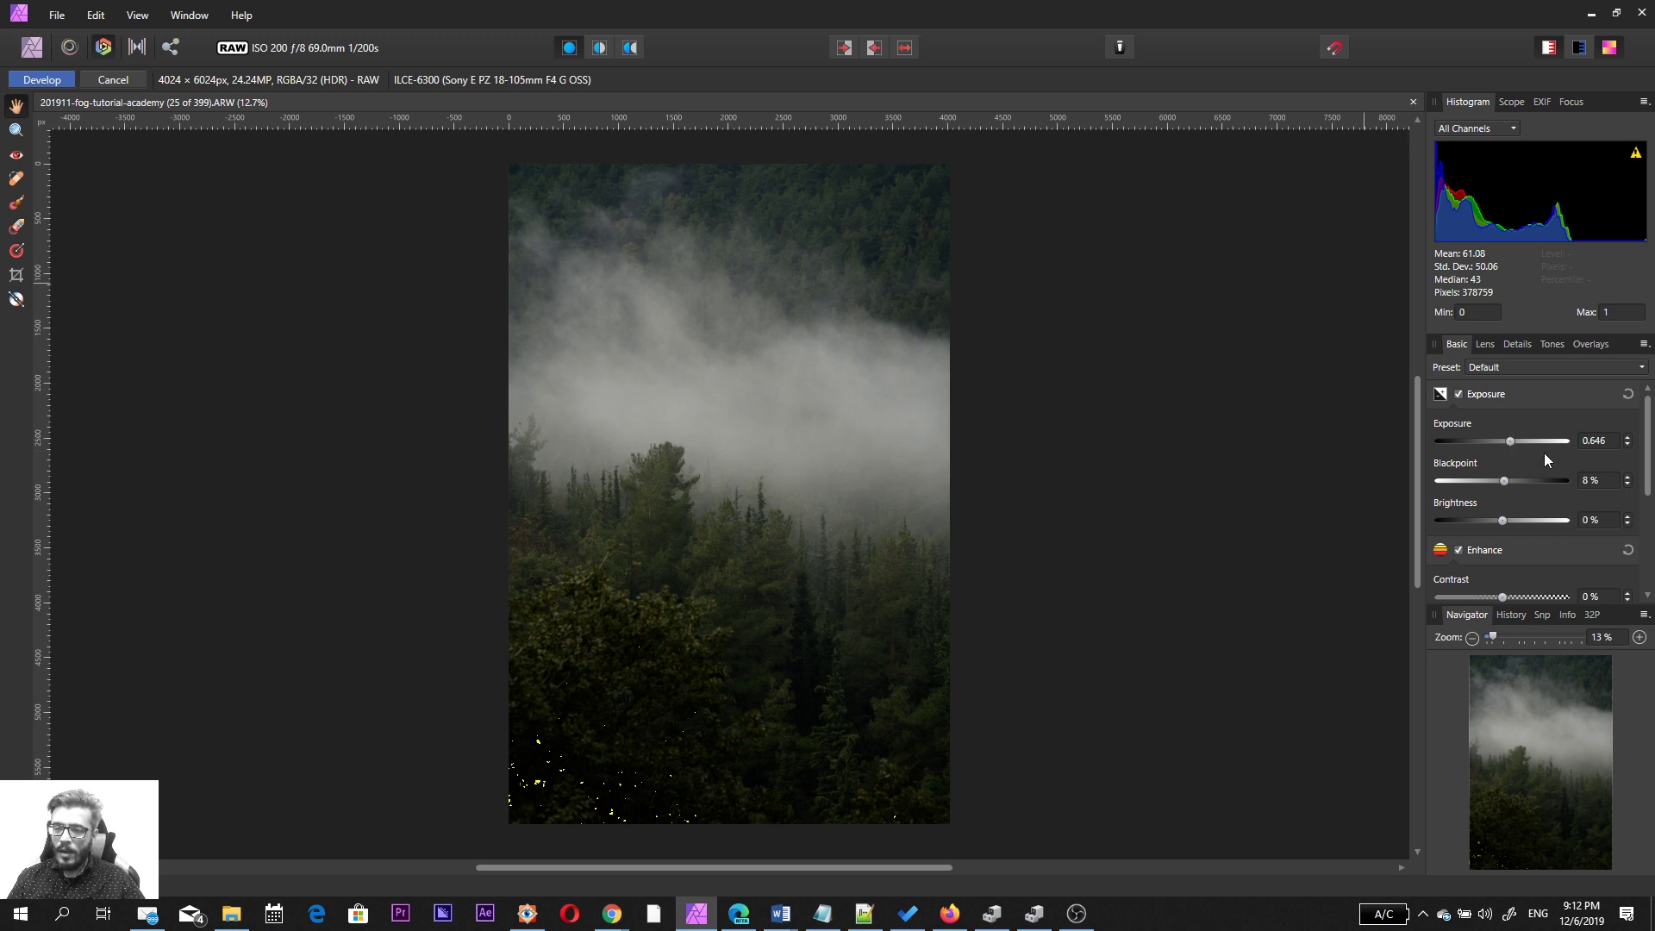
Step: Enable the white balance correction and set the temperature to 5172 K and the tint to -4%
scroll(1535, 449, "down", 2)
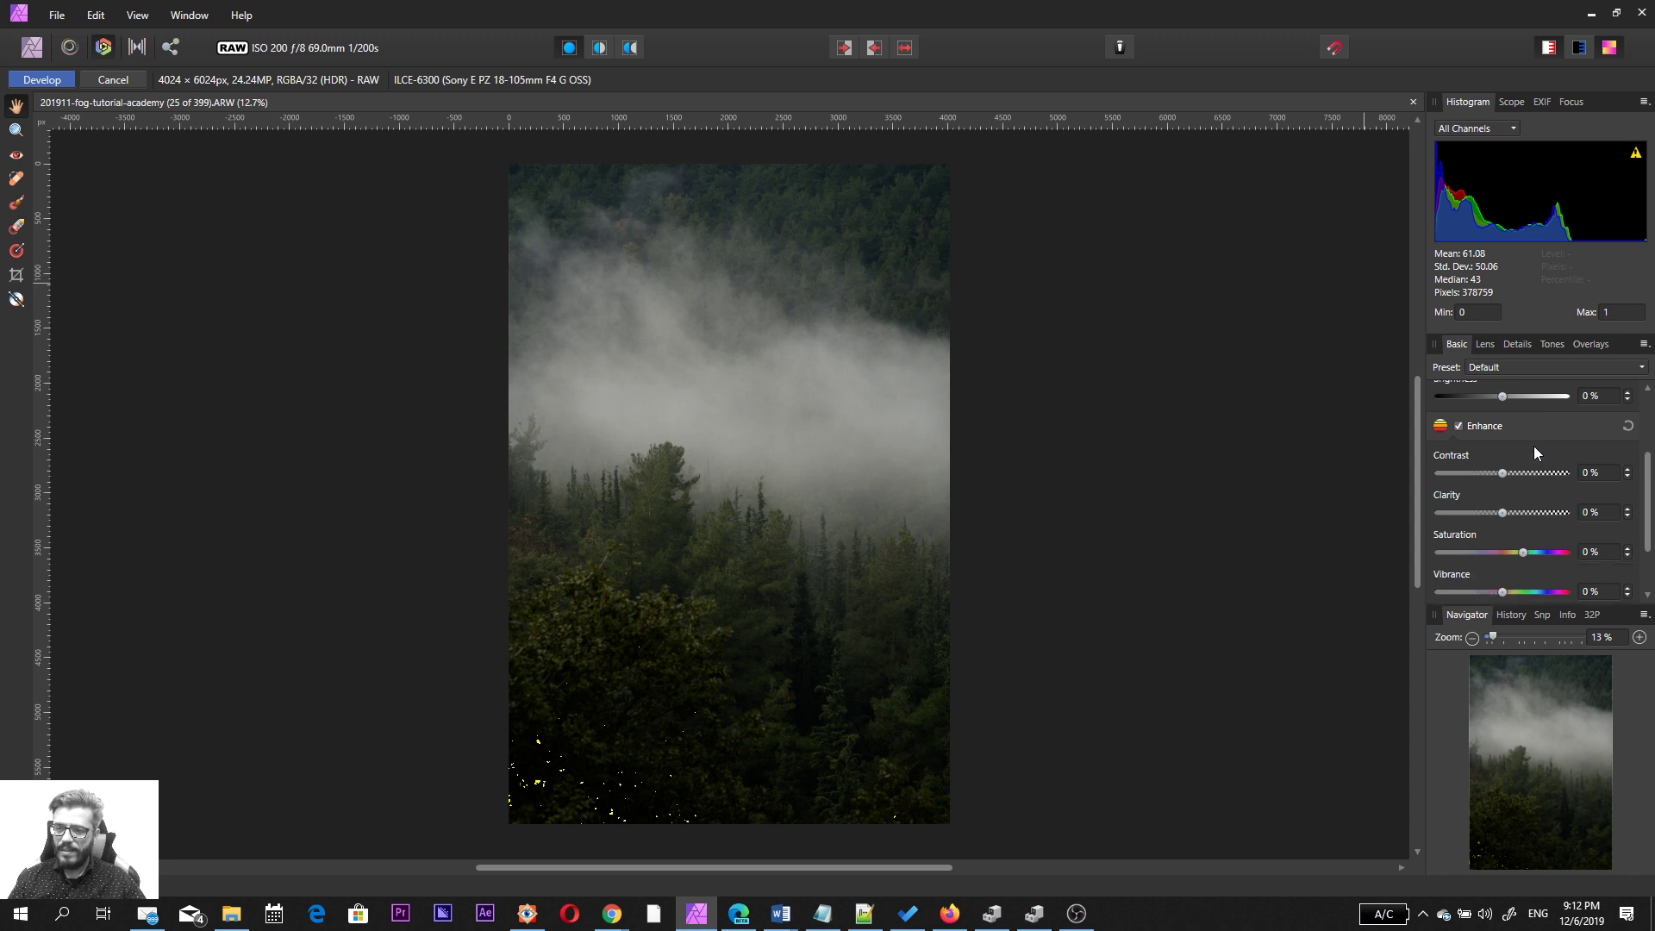
scroll(1533, 446, "down", 2)
scroll(1534, 444, "down", 1)
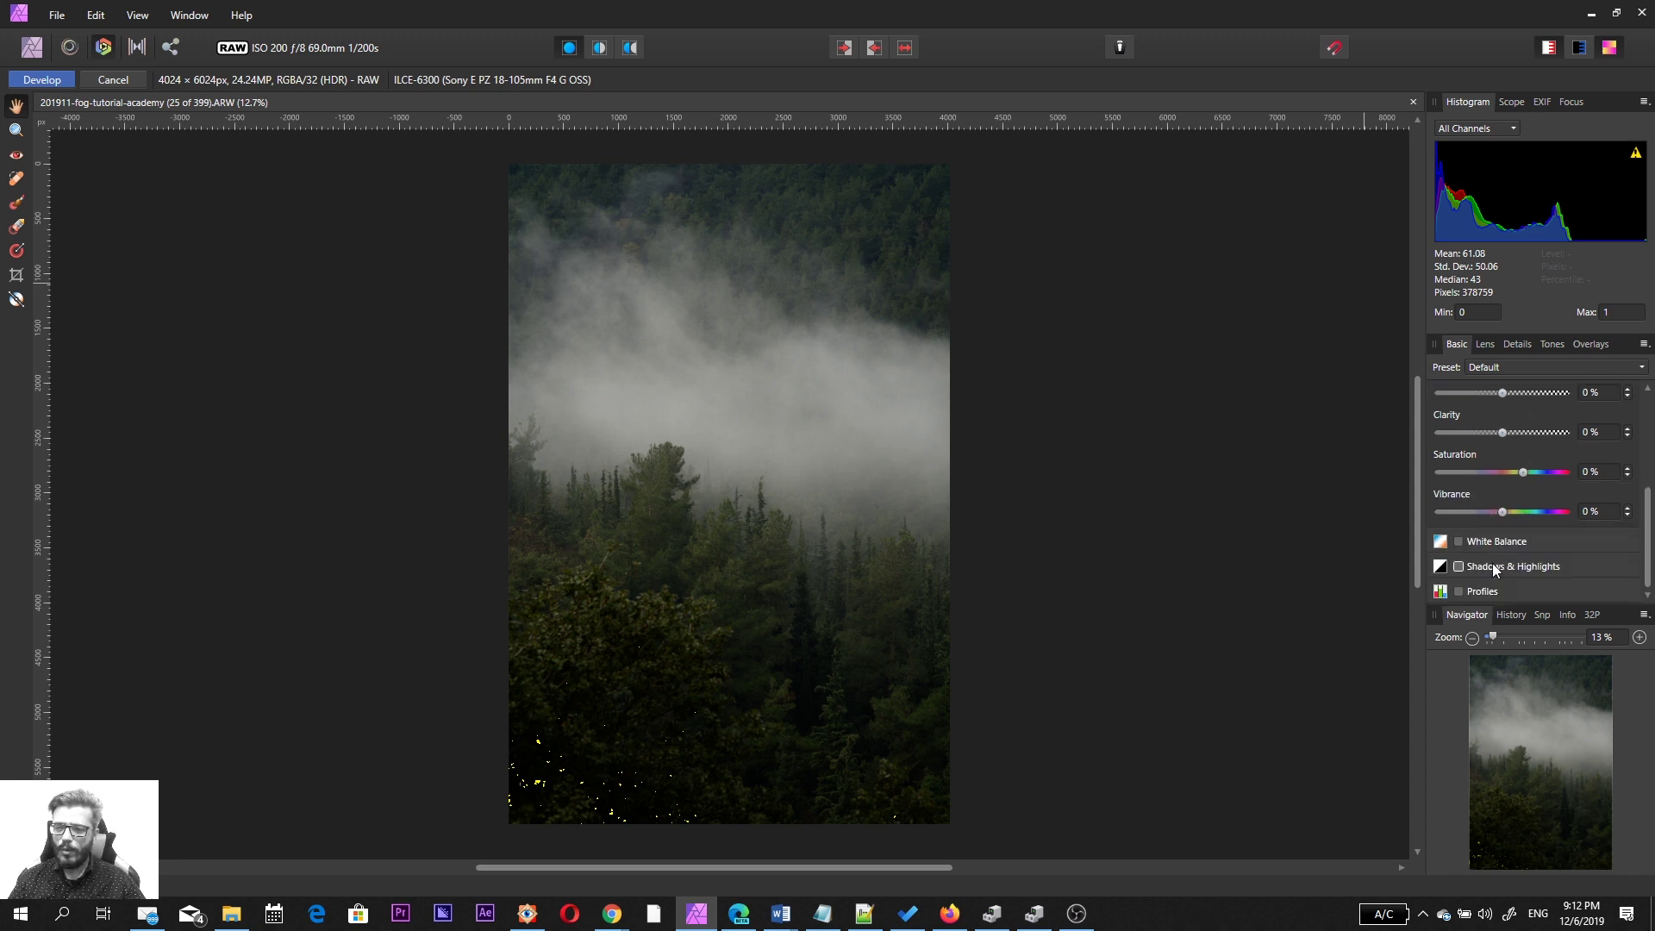
left_click(1458, 543)
scroll(1533, 499, "down", 1)
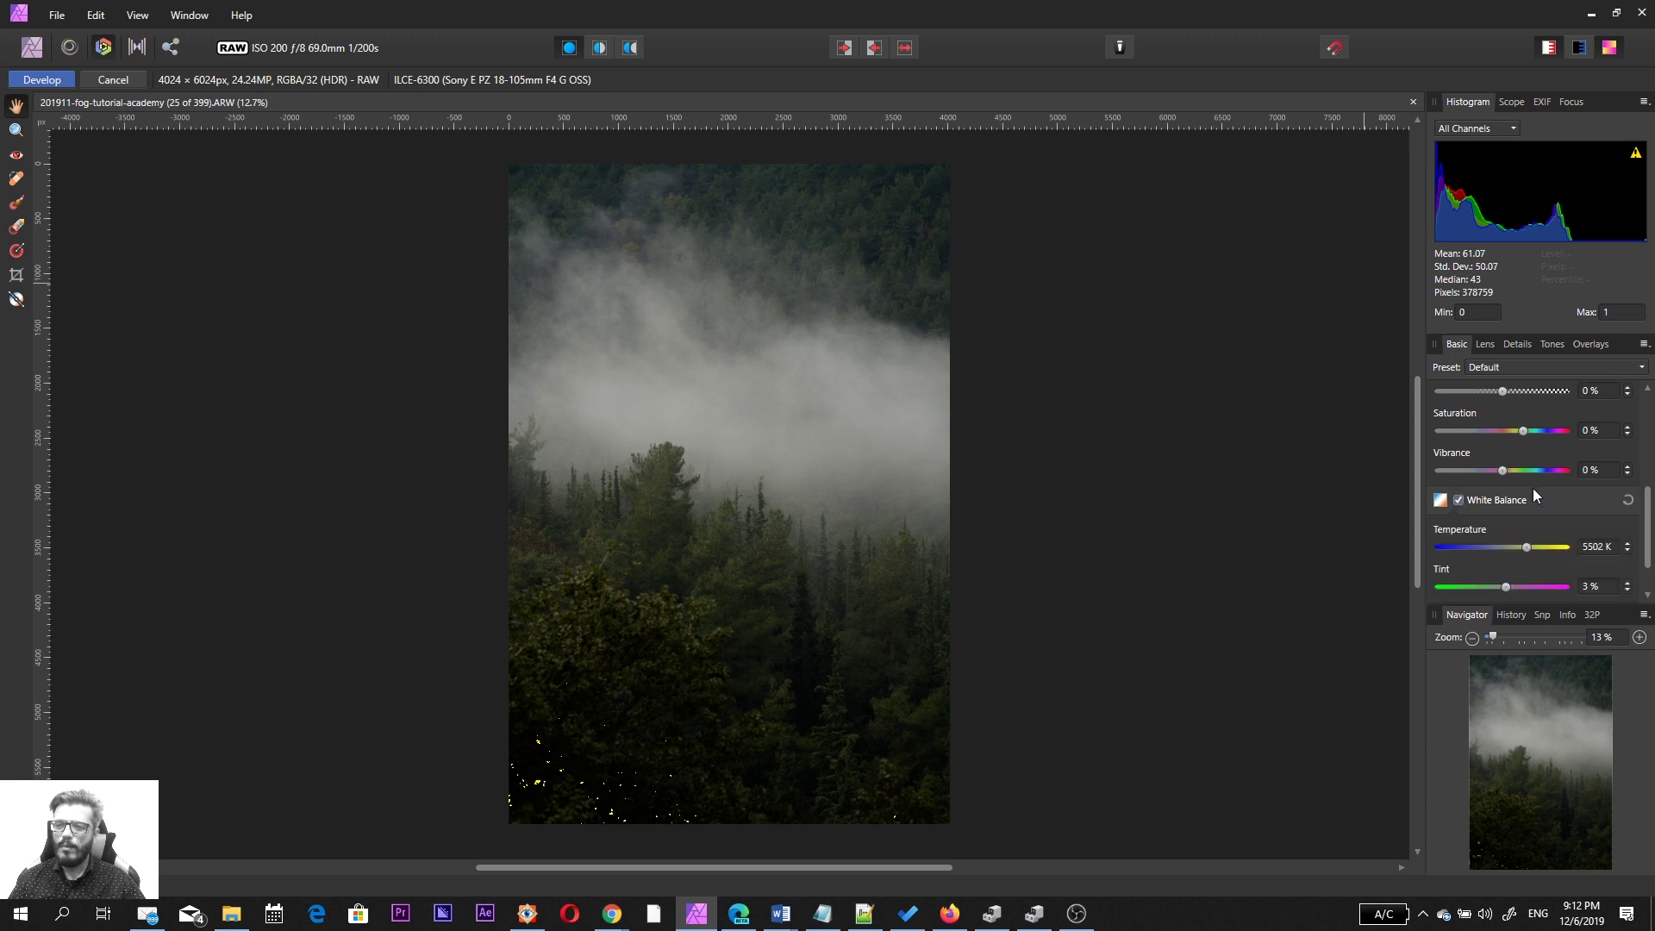
left_click_drag(1524, 545, 1516, 542)
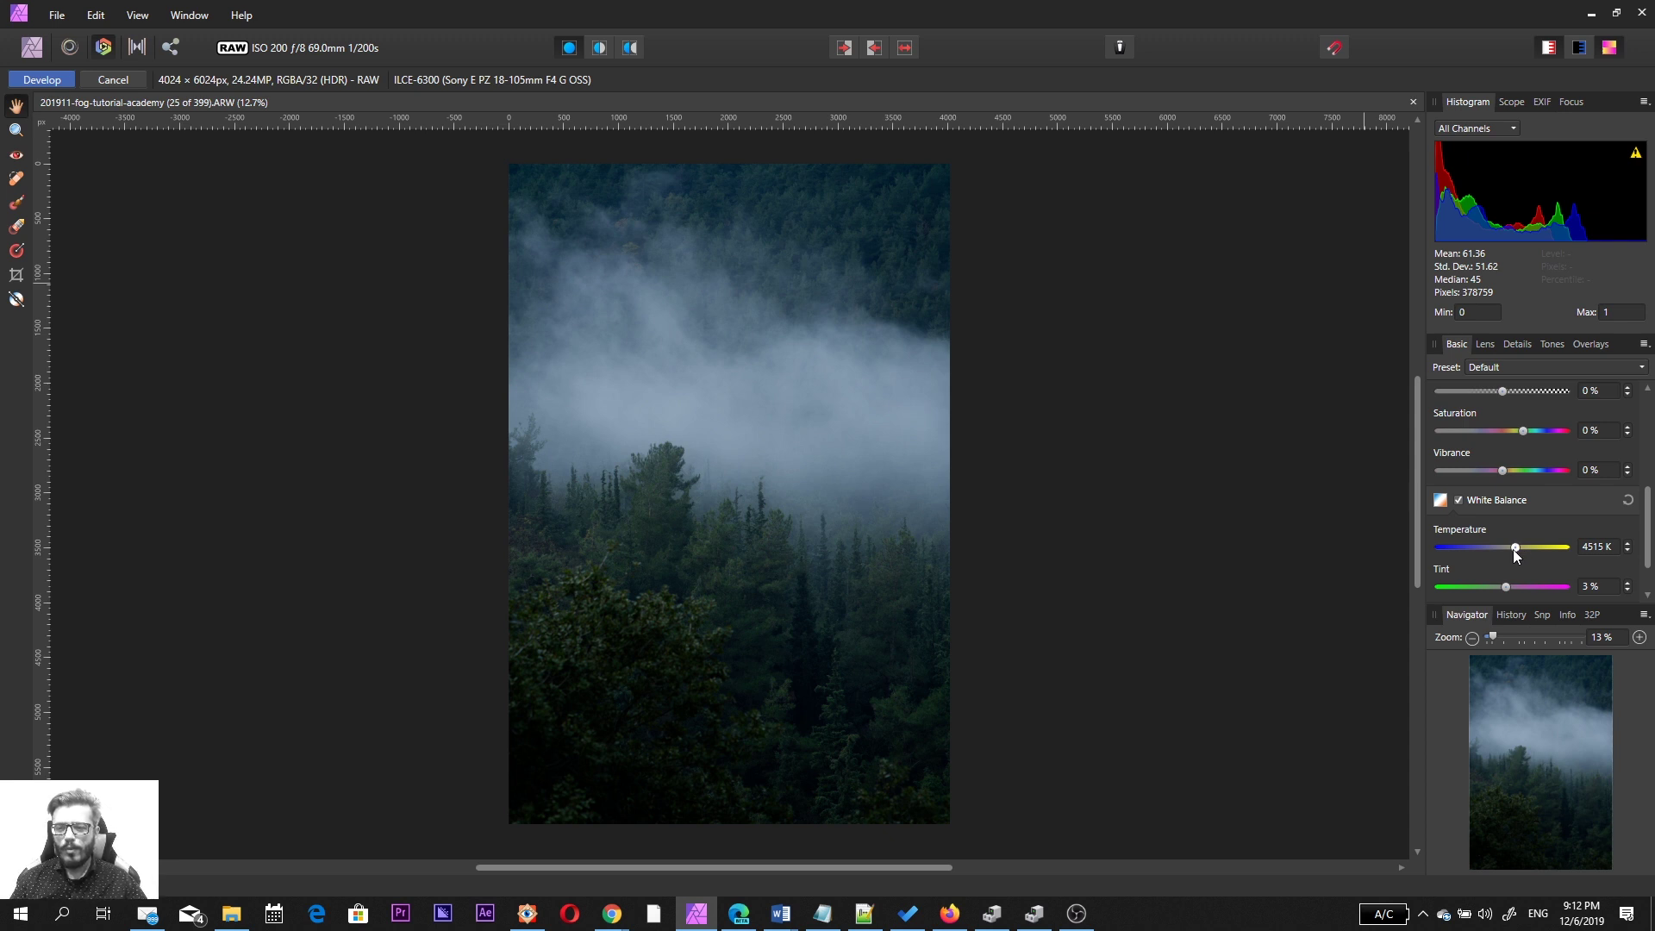
left_click_drag(1514, 549, 1524, 545)
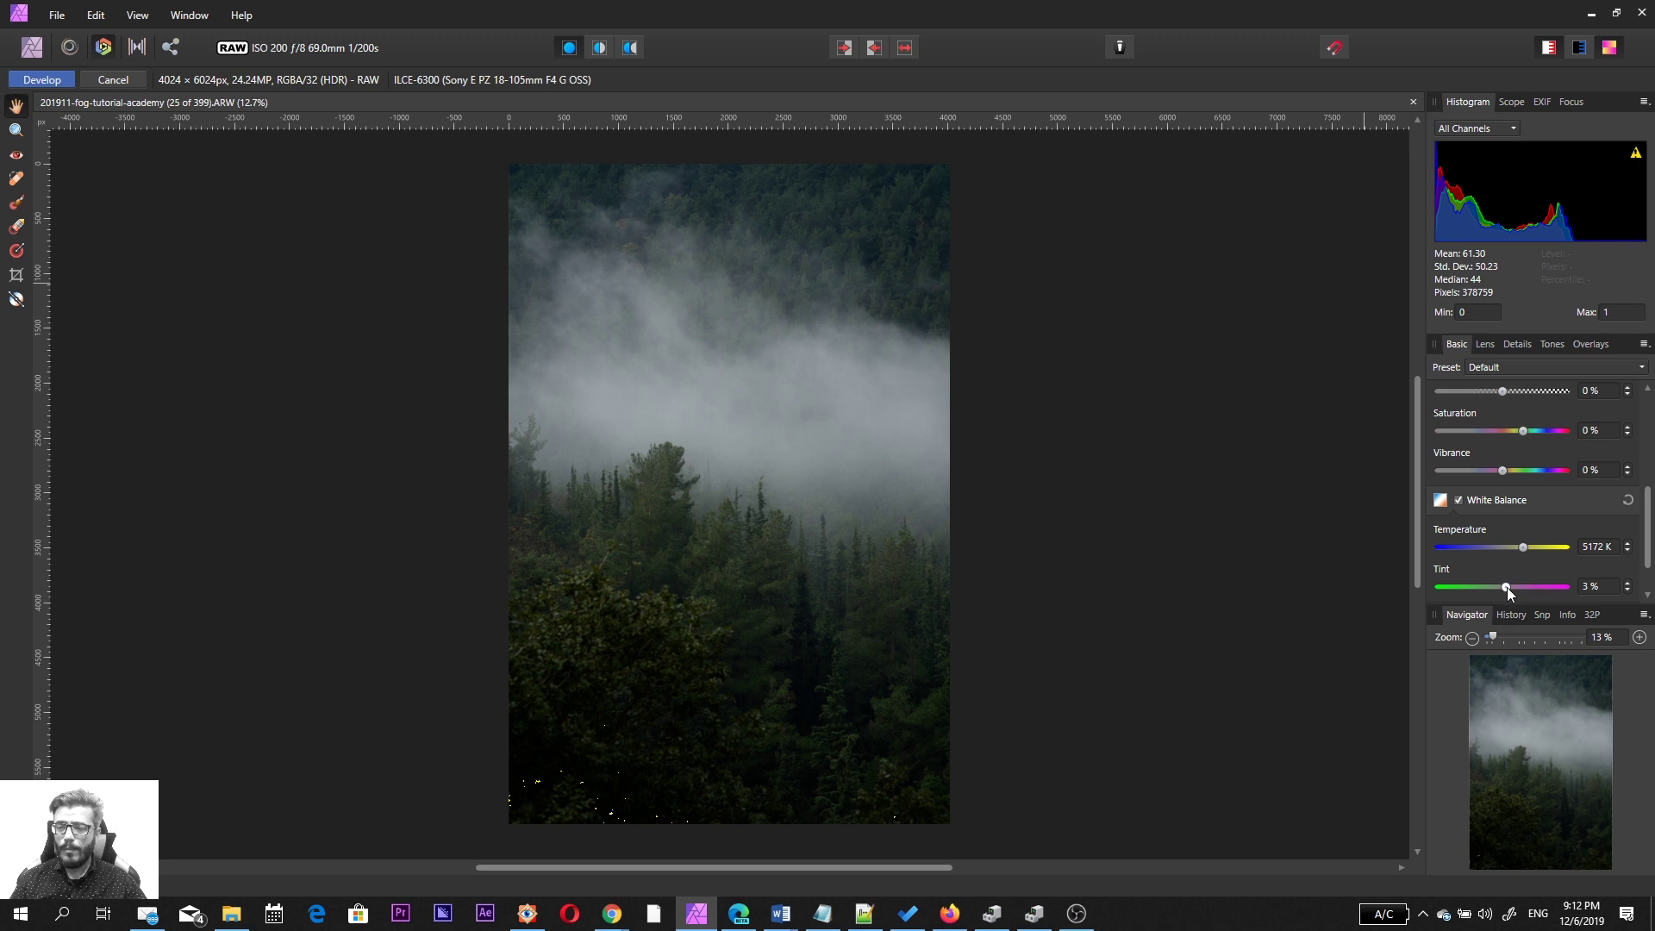
left_click_drag(1503, 587, 1497, 587)
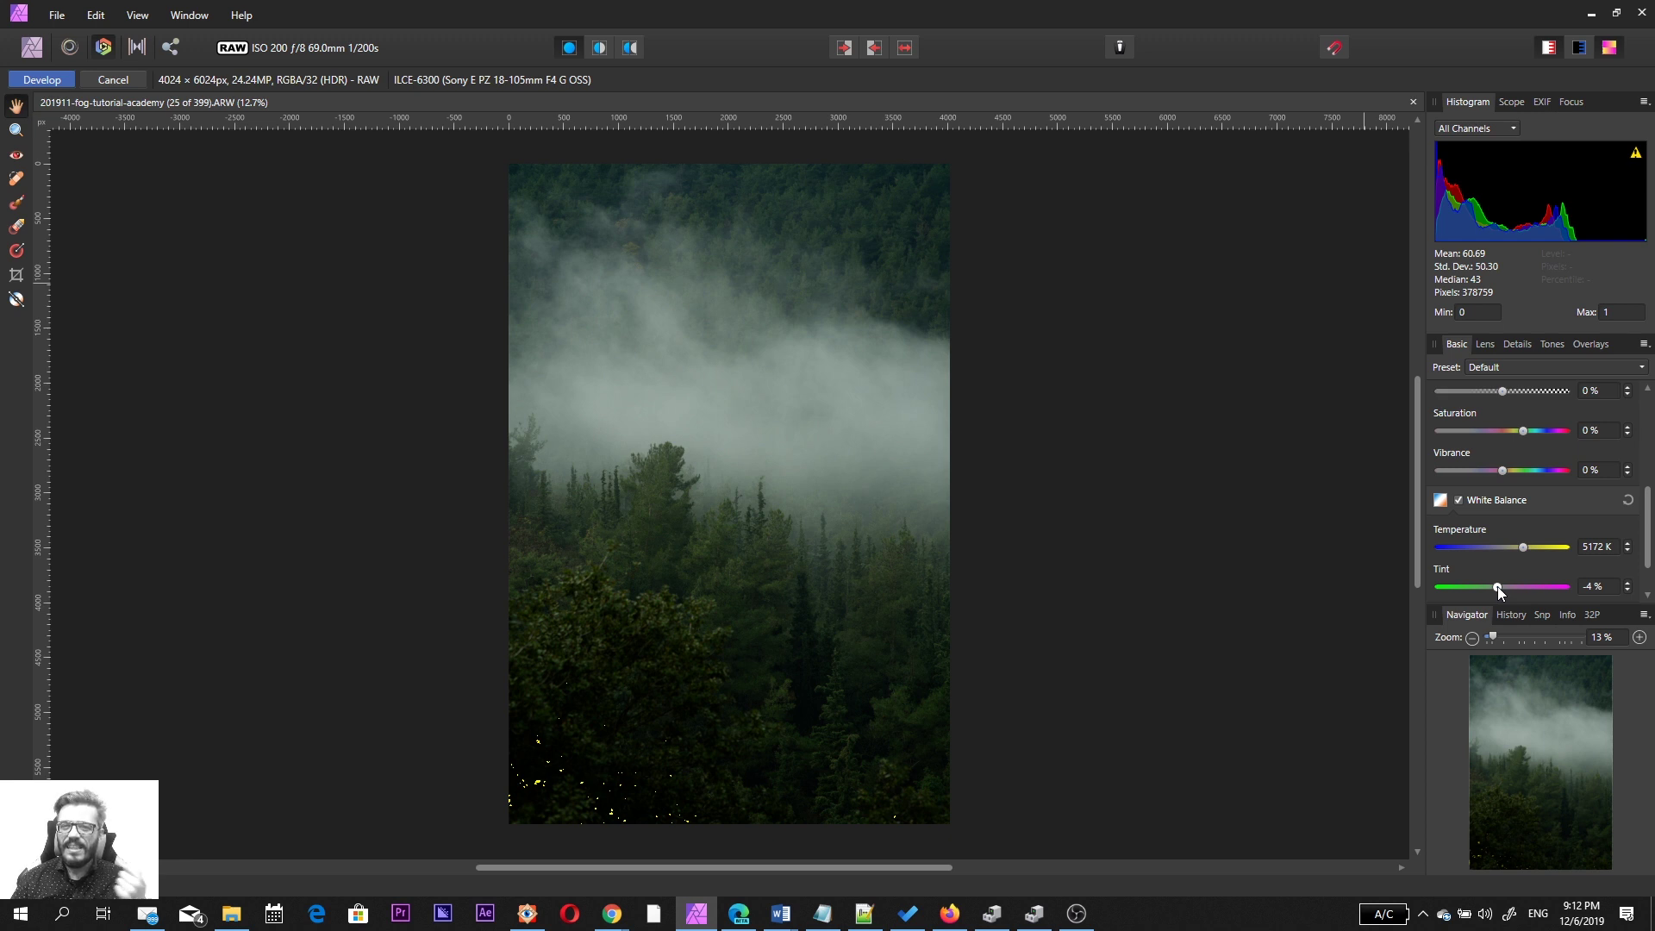
left_click_drag(1498, 586, 1502, 586)
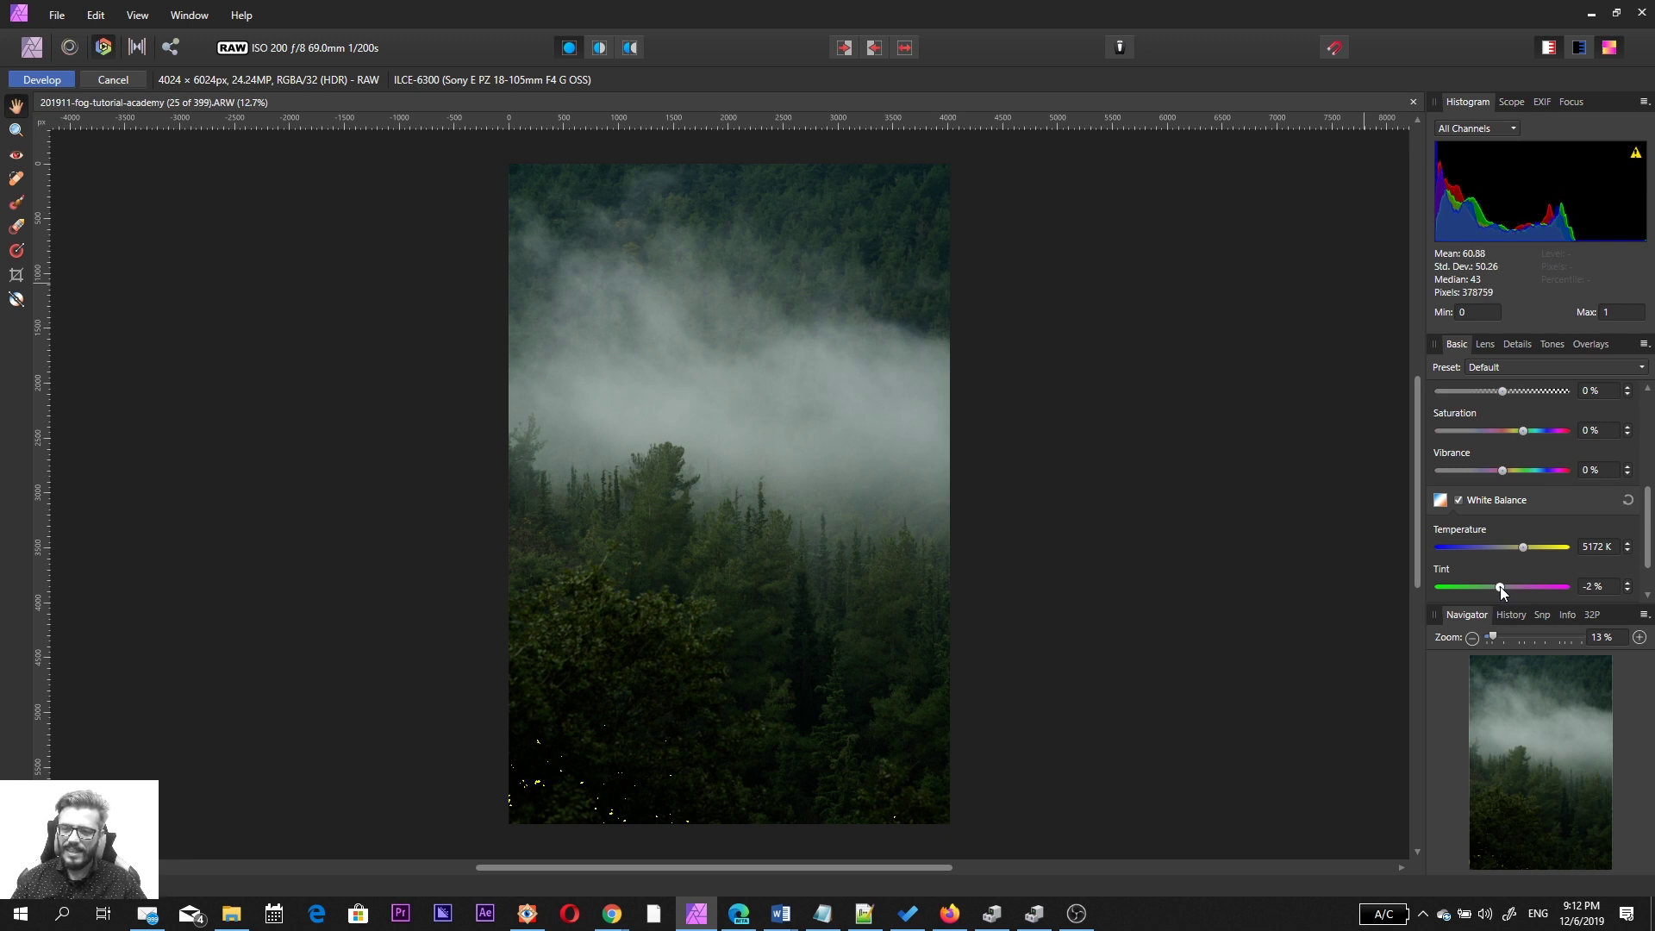
left_click_drag(1500, 586, 1498, 587)
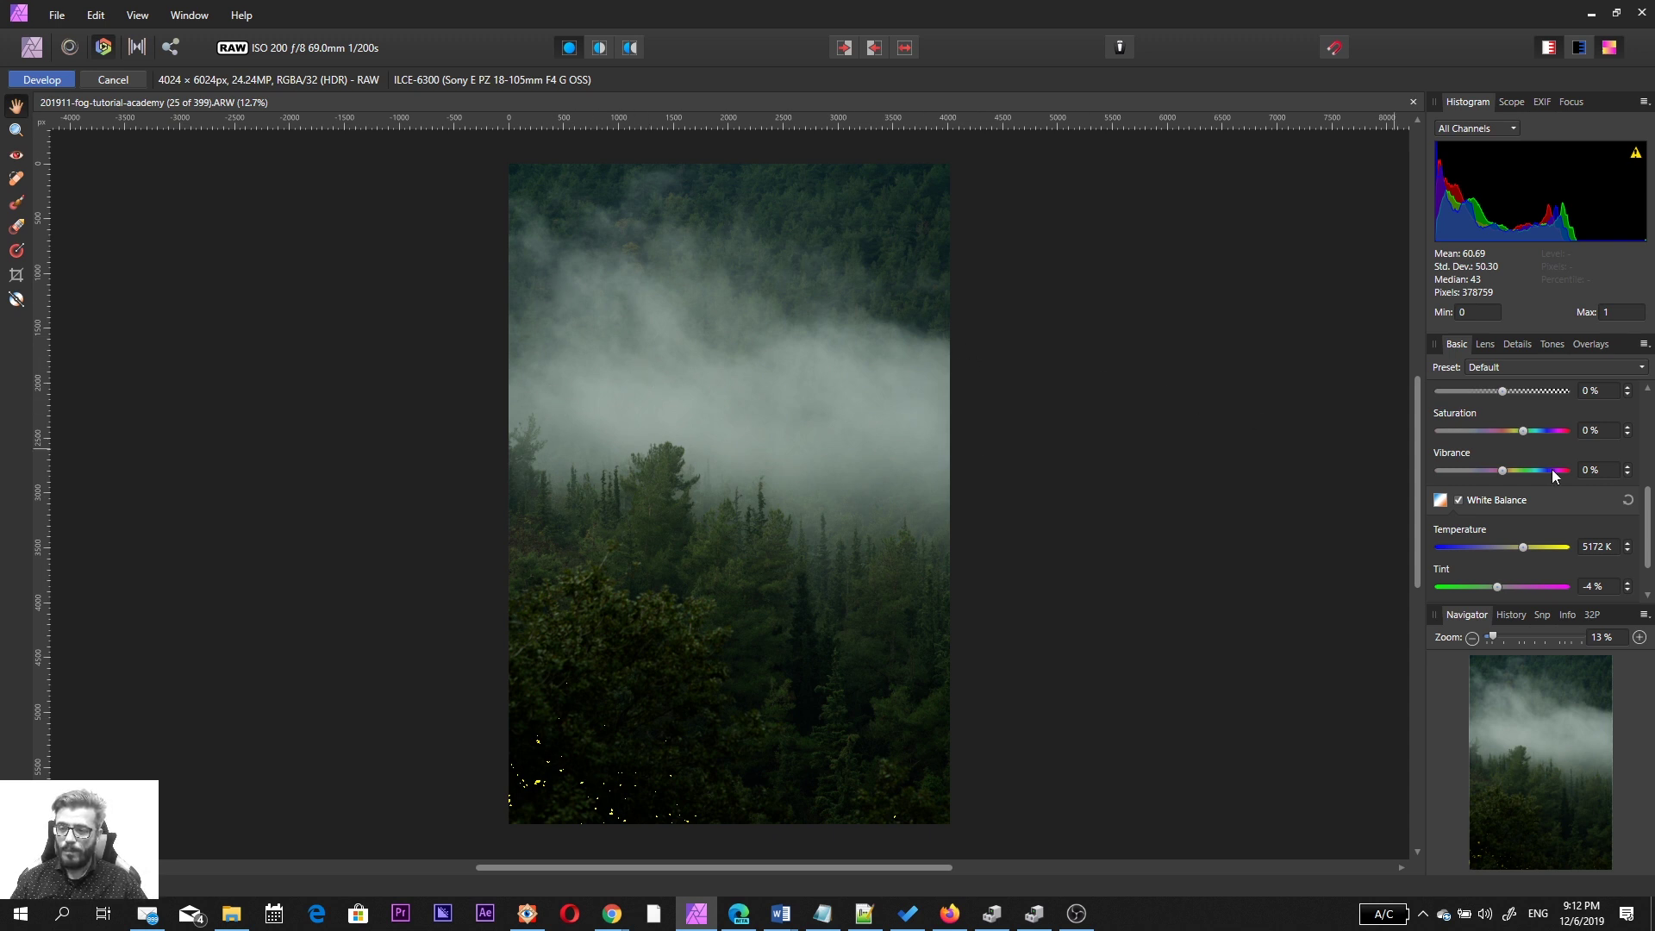
Step: Enable the tone curve and shape it into an S-curve with one lowered shadow point and one raised highlight point
left_click(1551, 344)
left_click(1459, 396)
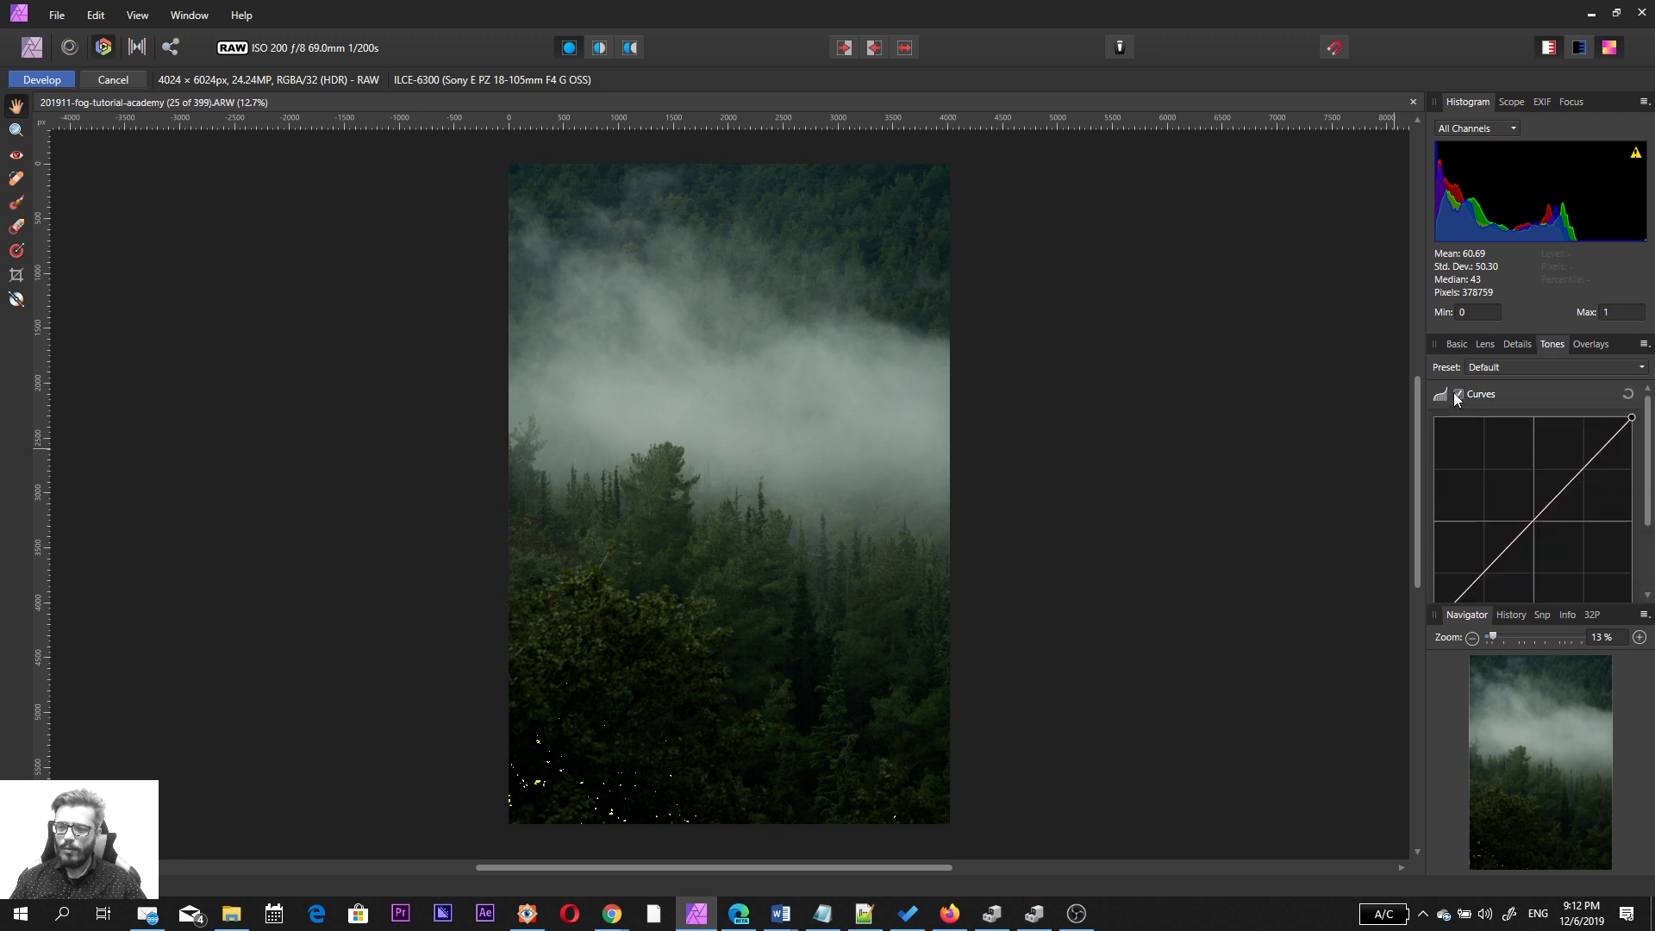
scroll(1494, 453, "down", 1)
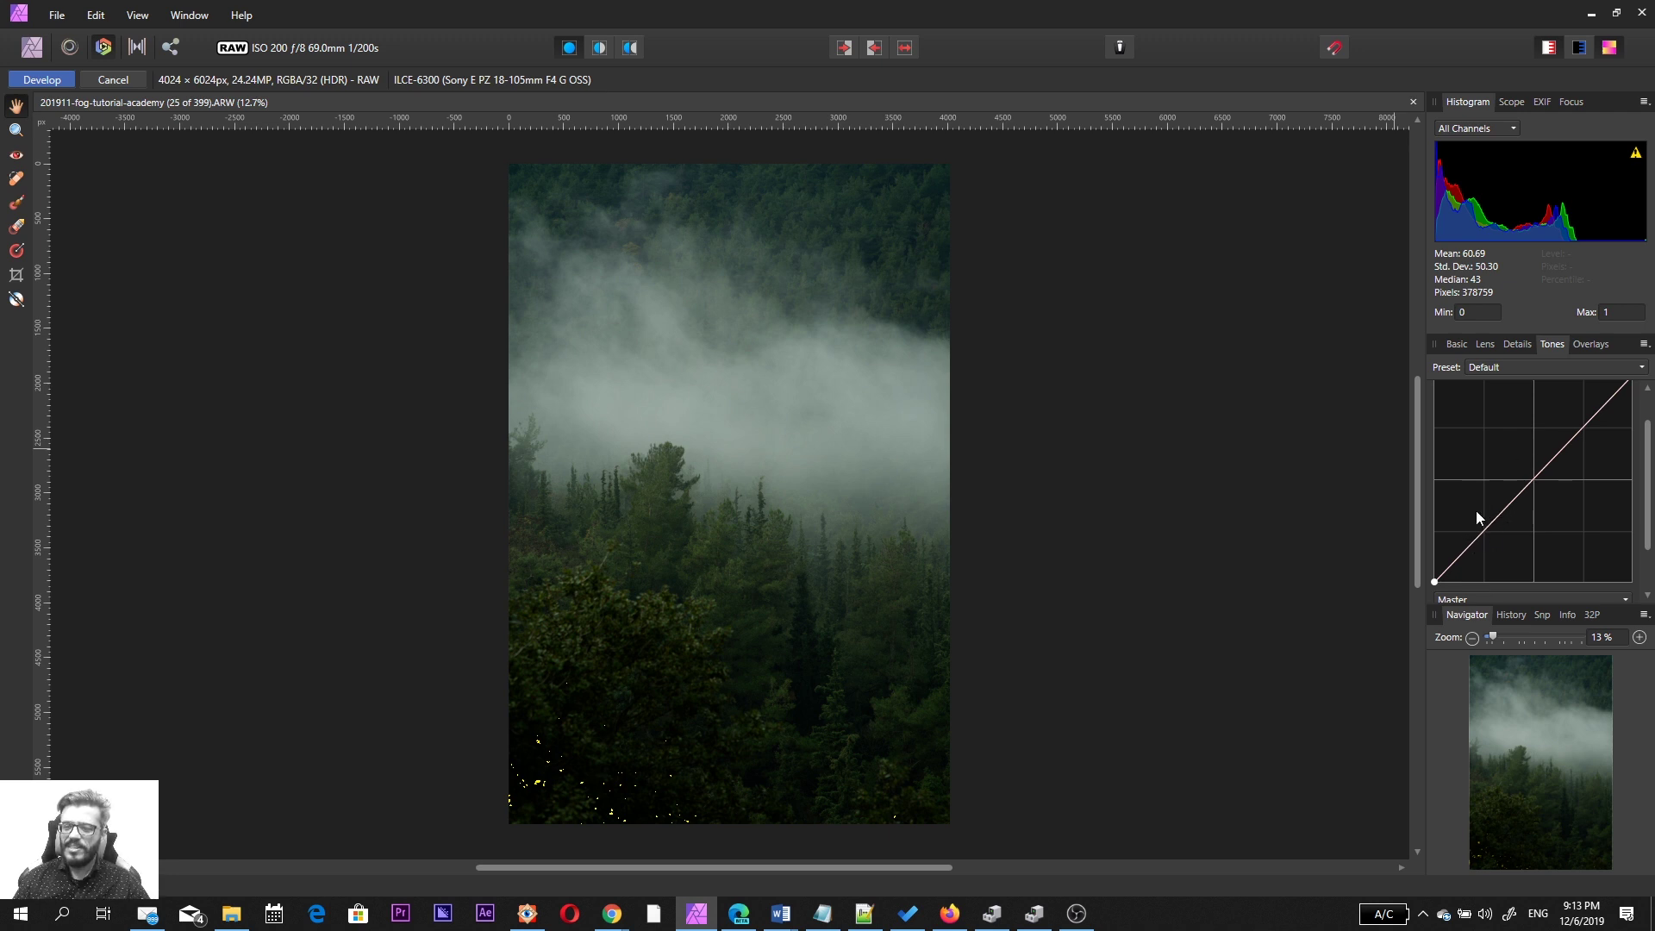
left_click(1485, 532)
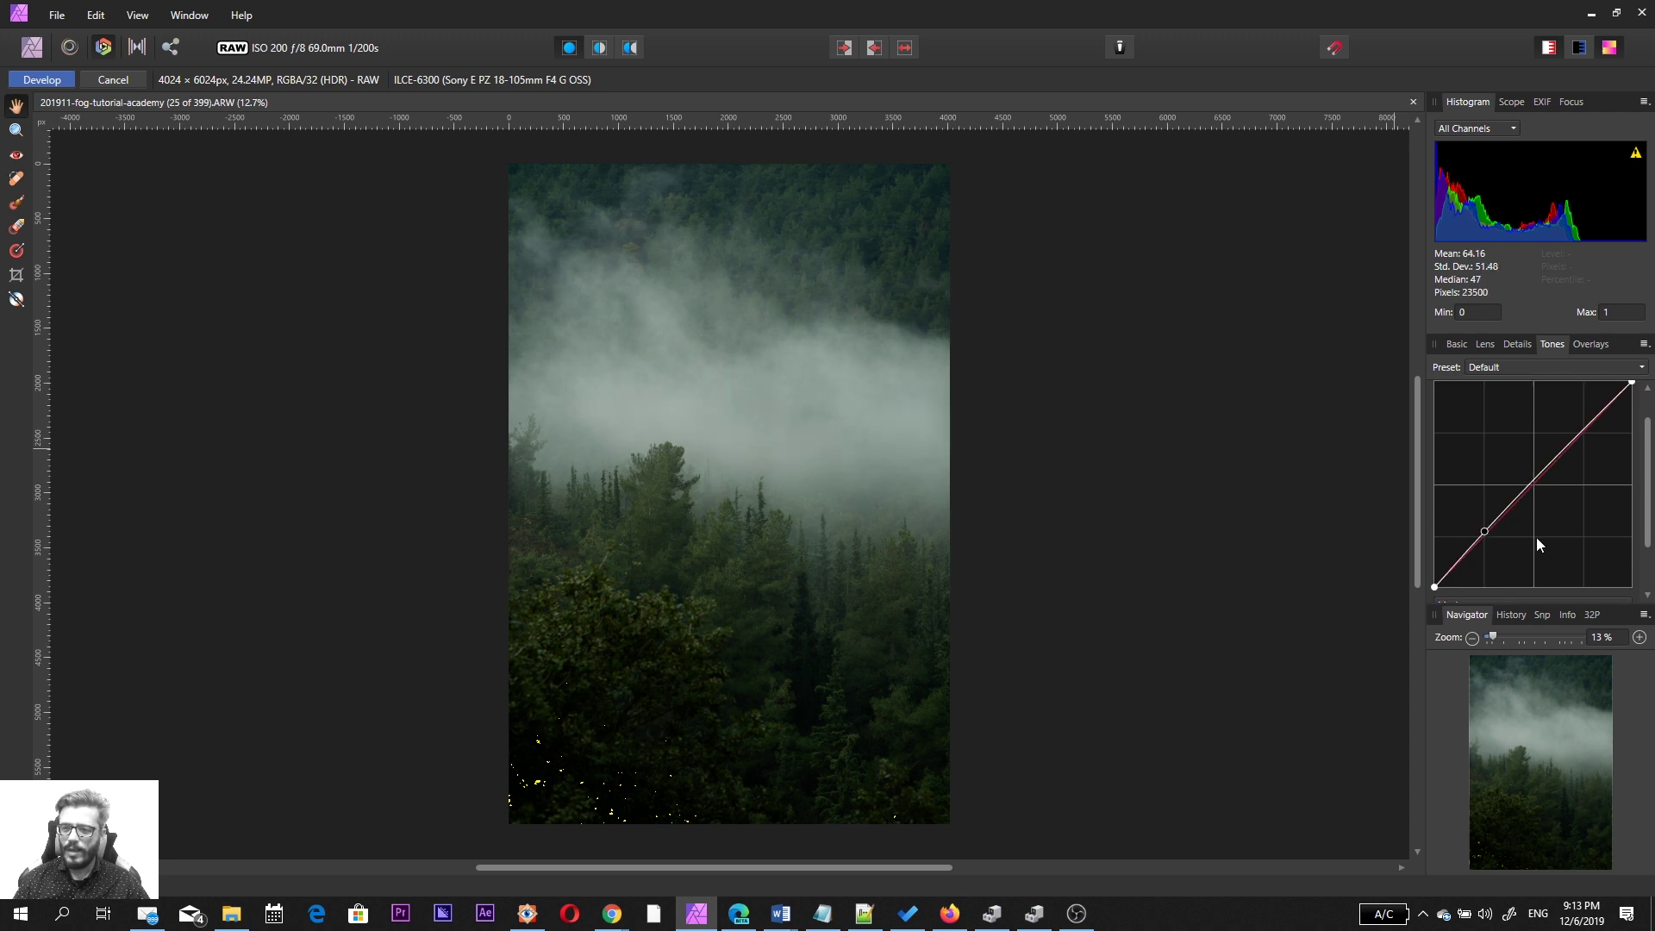
left_click(1580, 429)
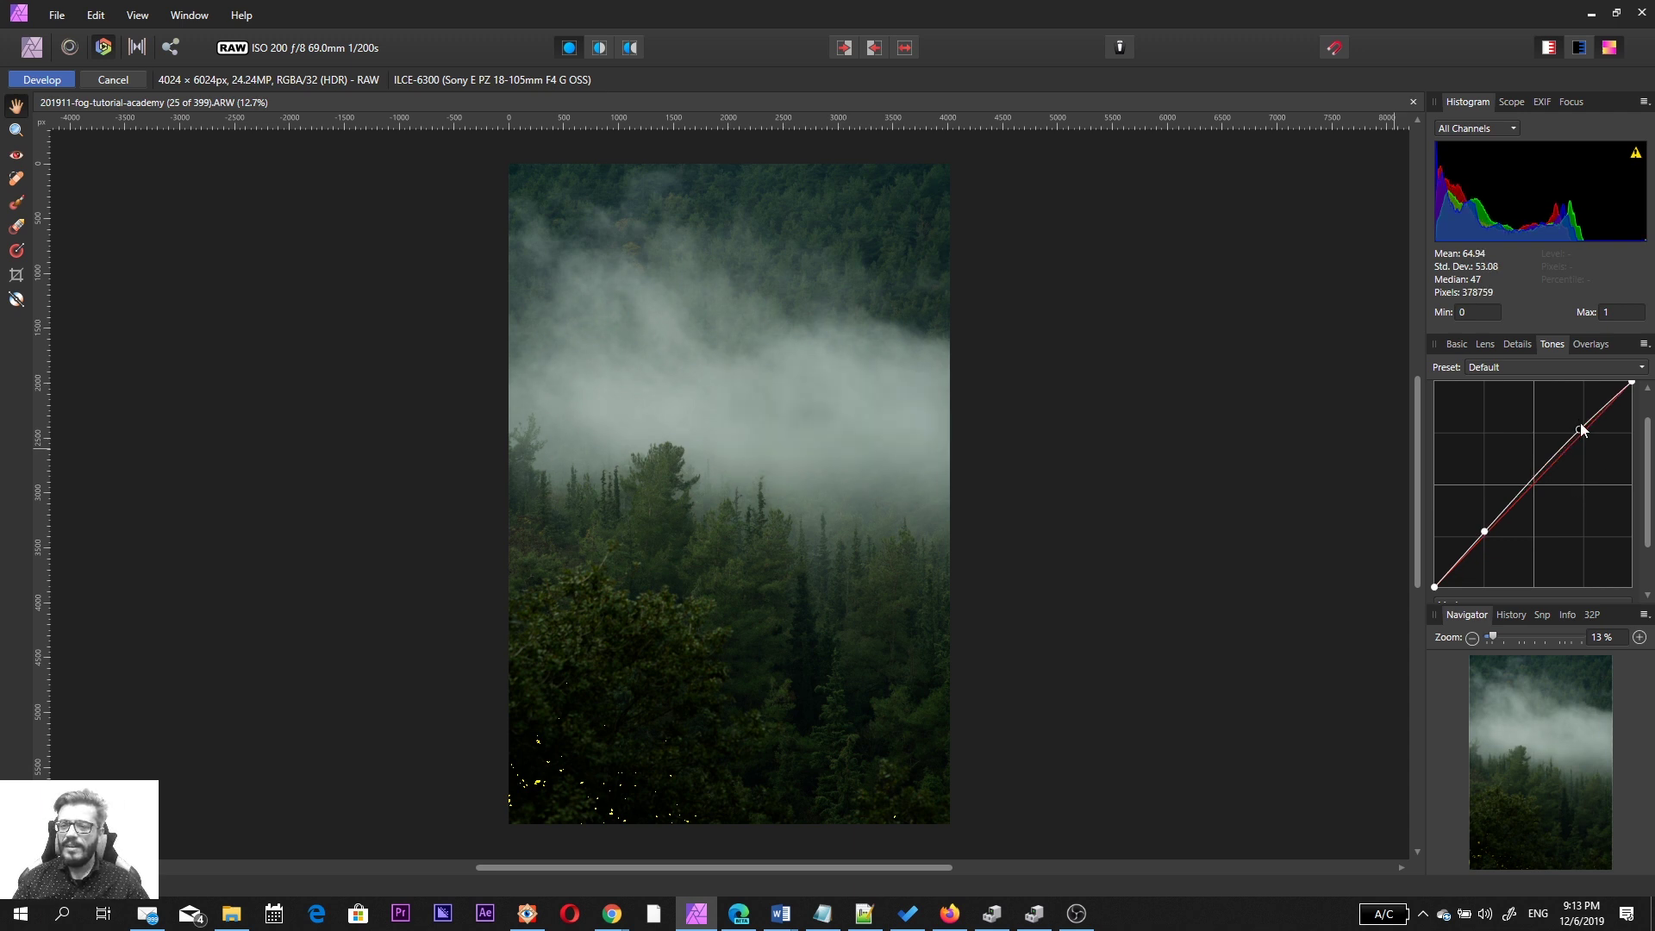
mouse_move(1580, 431)
left_mouse_down()
mouse_move(1557, 400)
mouse_move(1576, 429)
left_mouse_up()
left_click_drag(1486, 532, 1493, 542)
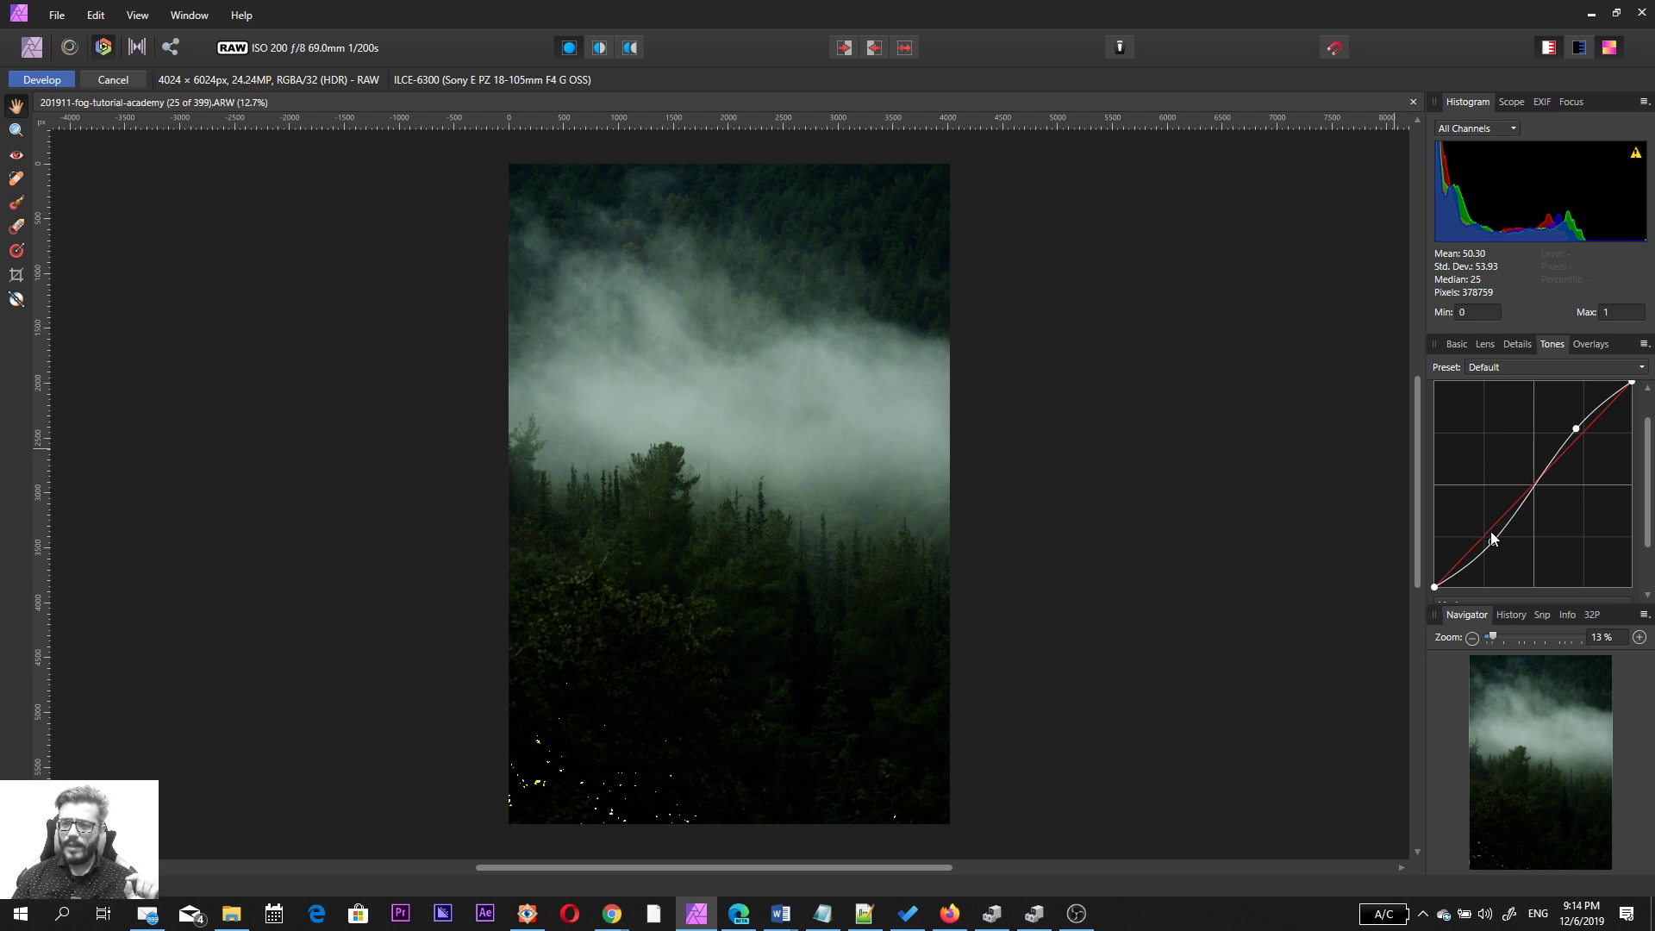
left_click(1490, 541)
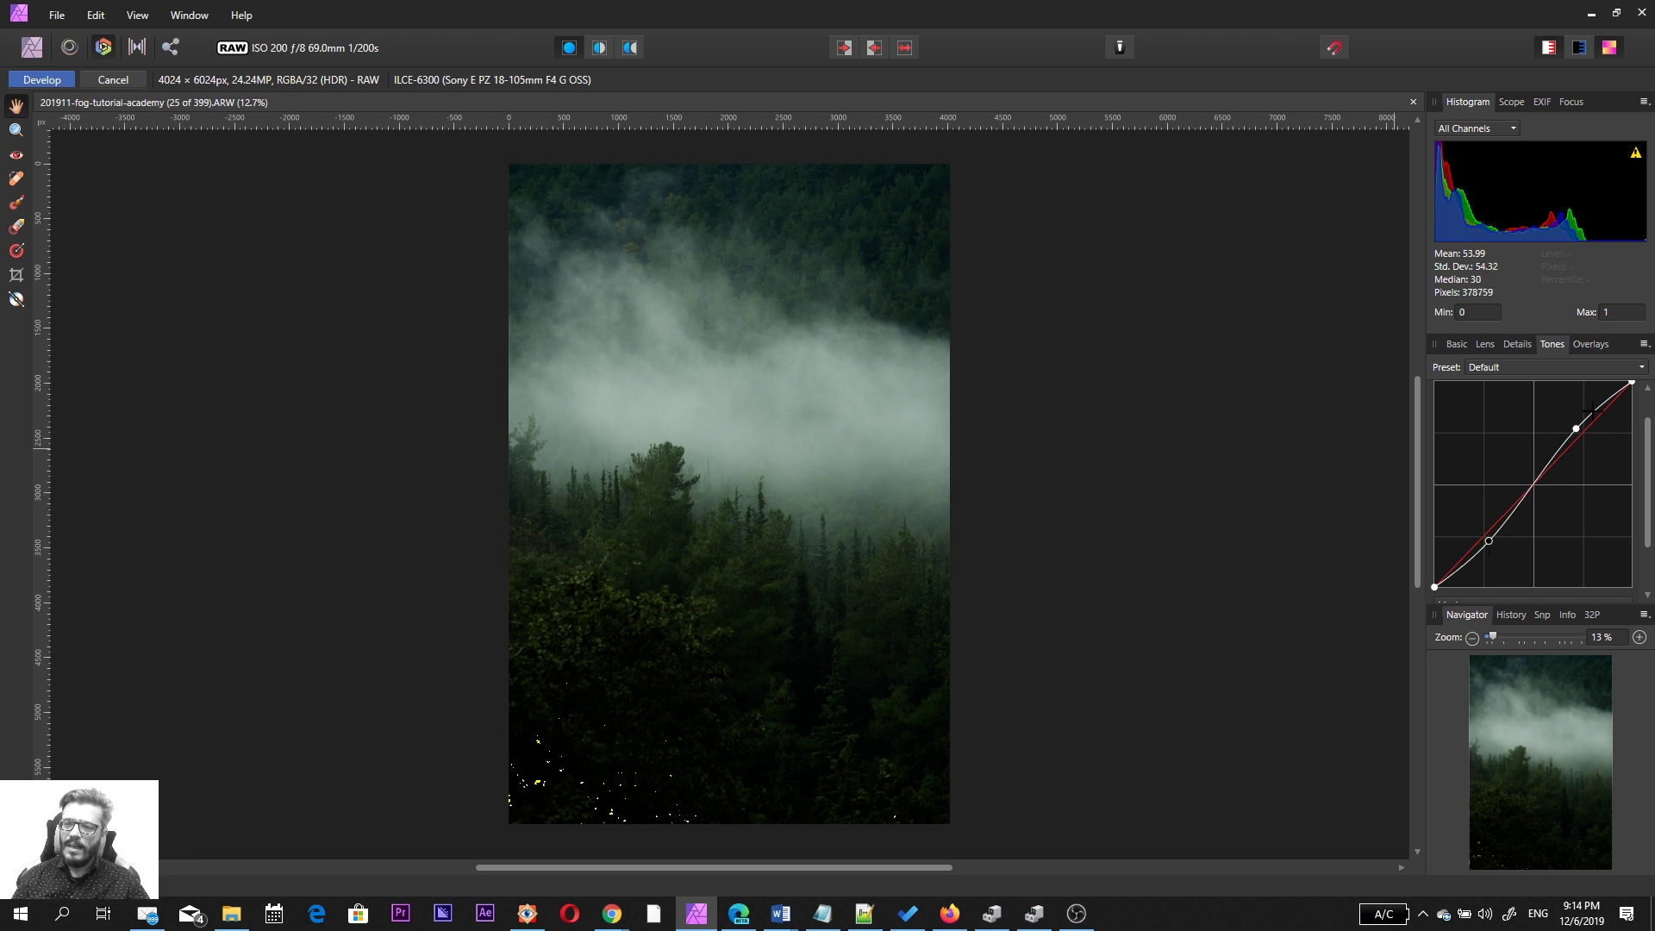
left_click_drag(1577, 429, 1565, 421)
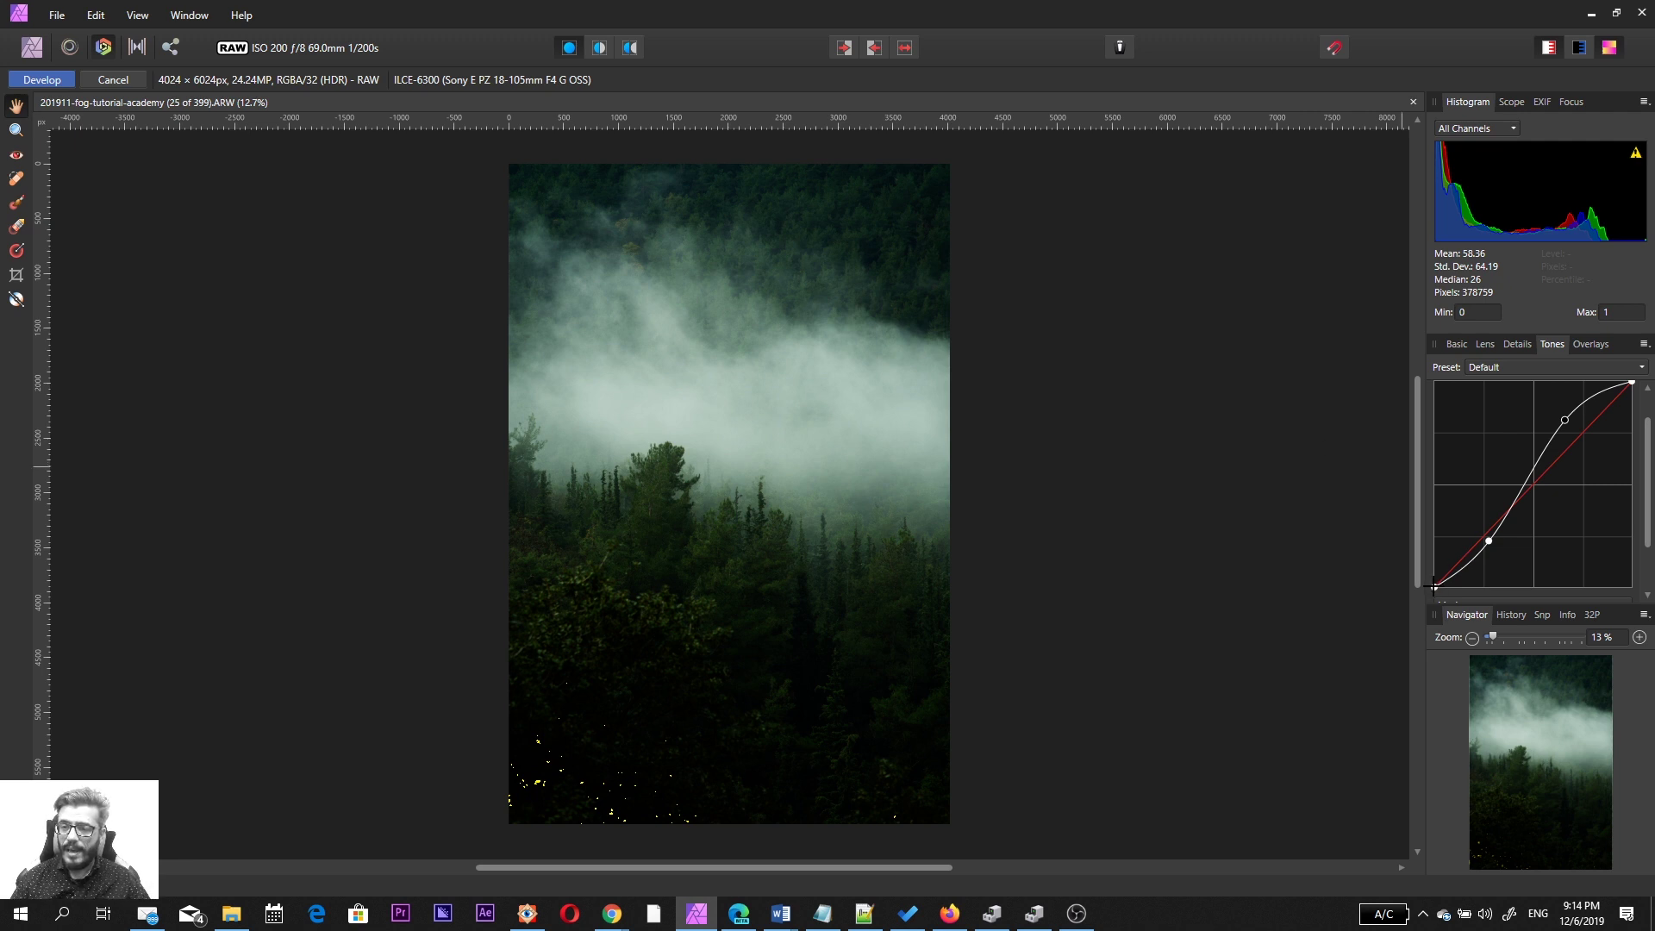
left_click_drag(1435, 587, 1429, 562)
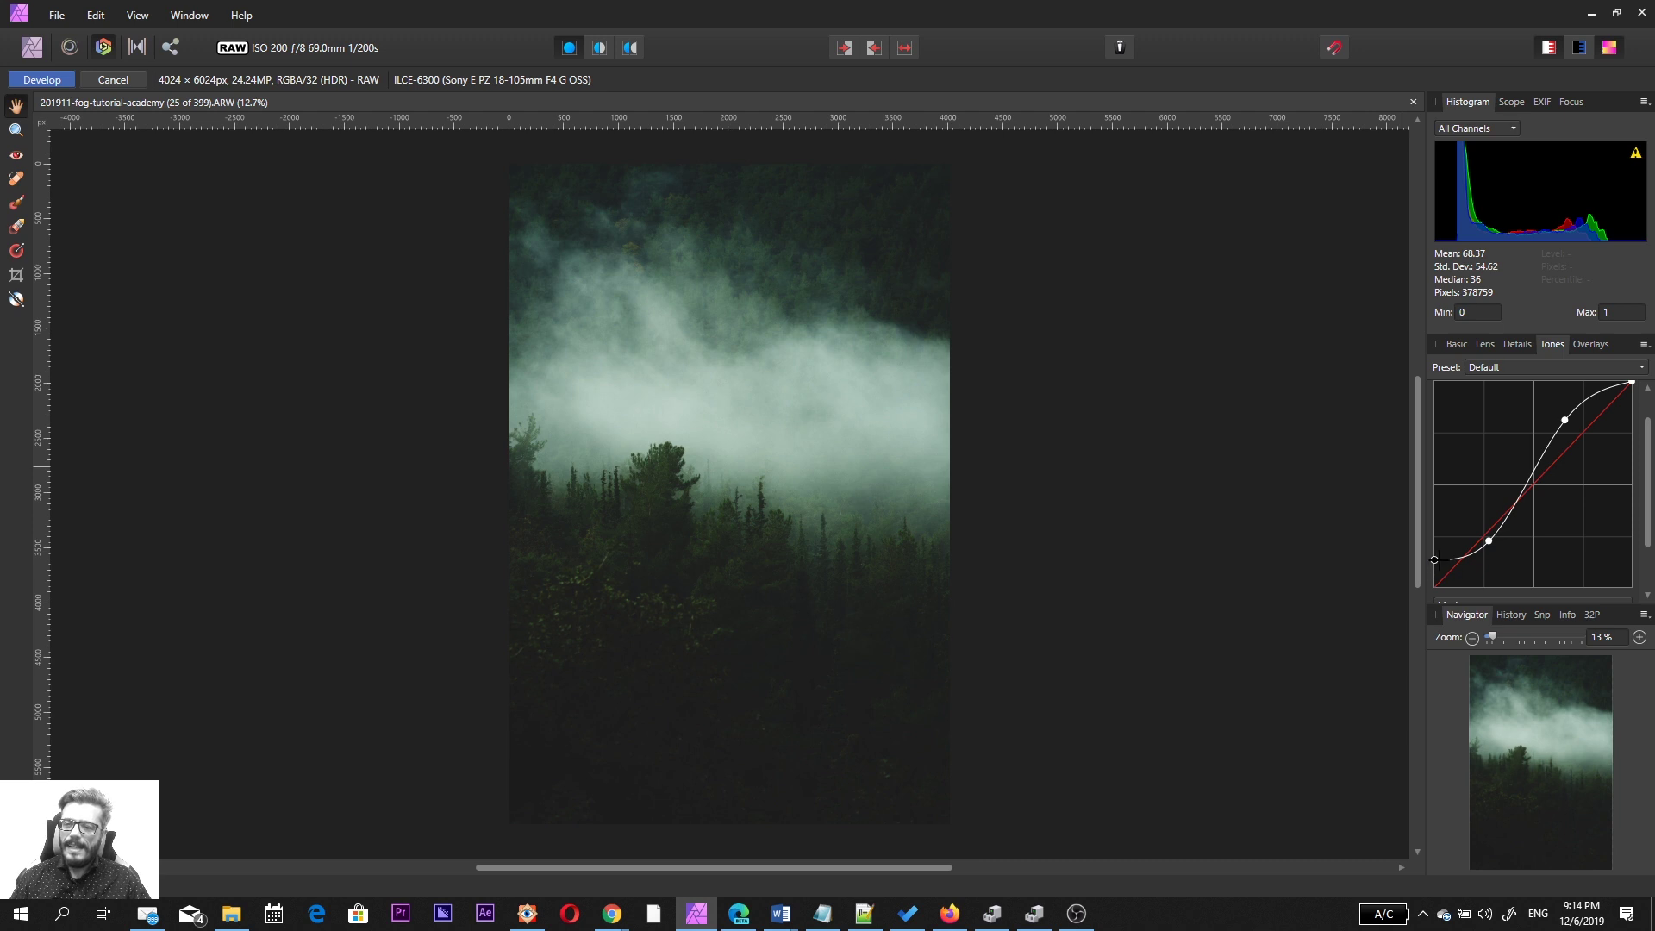
left_click_drag(1434, 559, 1435, 561)
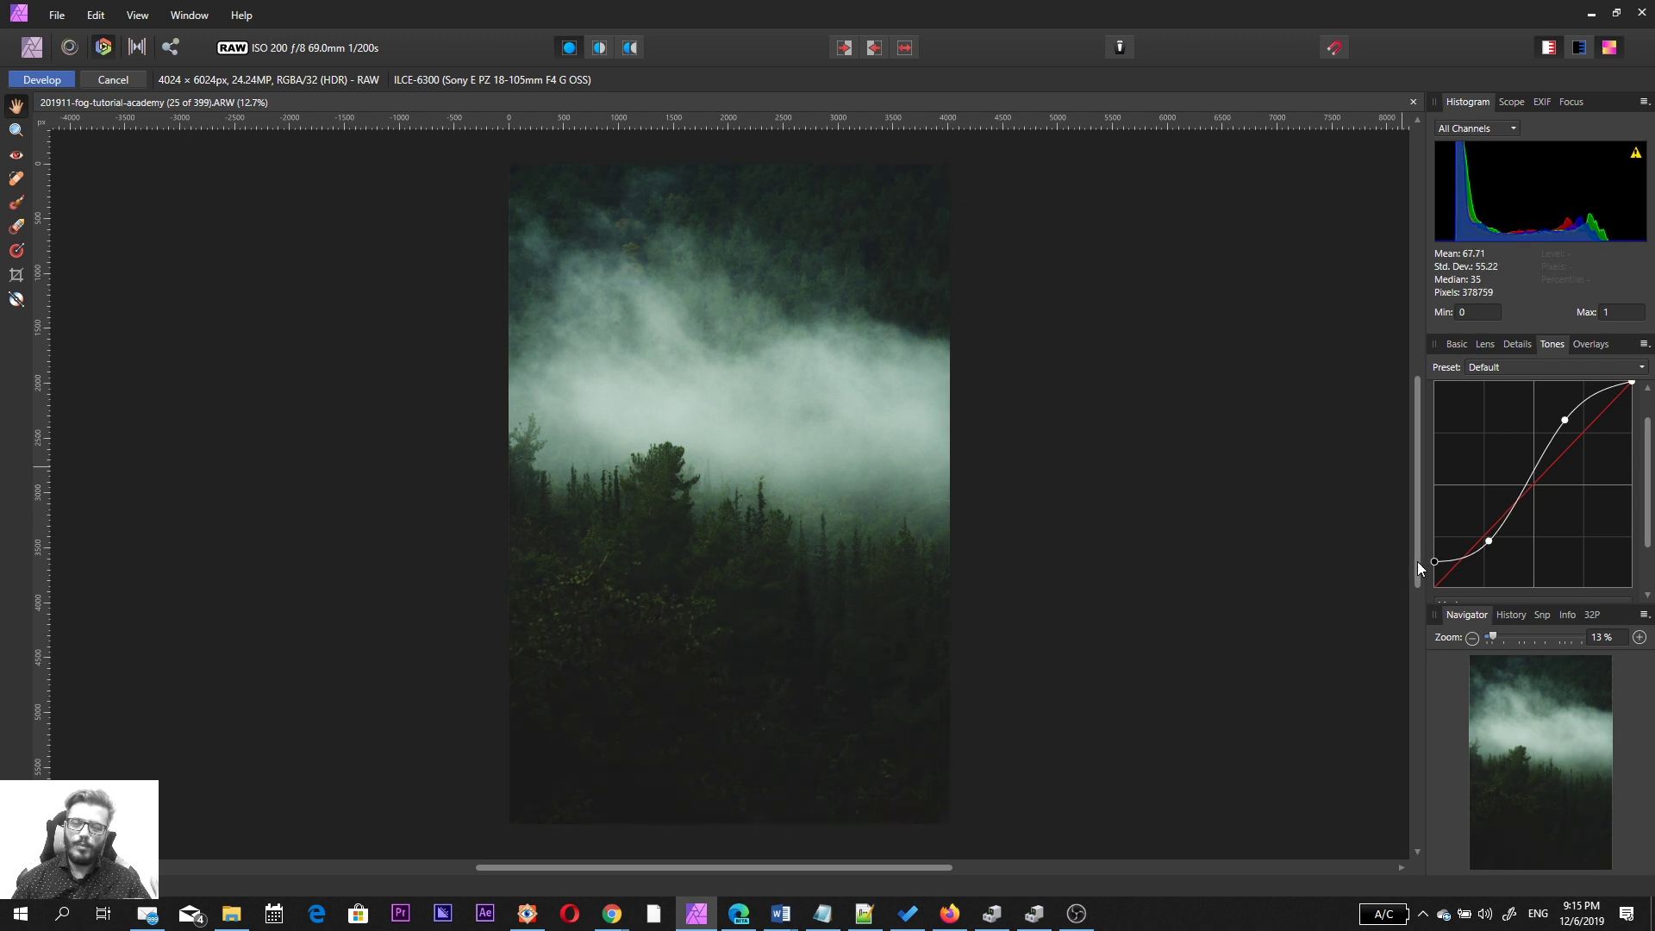
mouse_move(1418, 561)
left_mouse_down()
mouse_move(1412, 520)
mouse_move(1406, 556)
left_mouse_up()
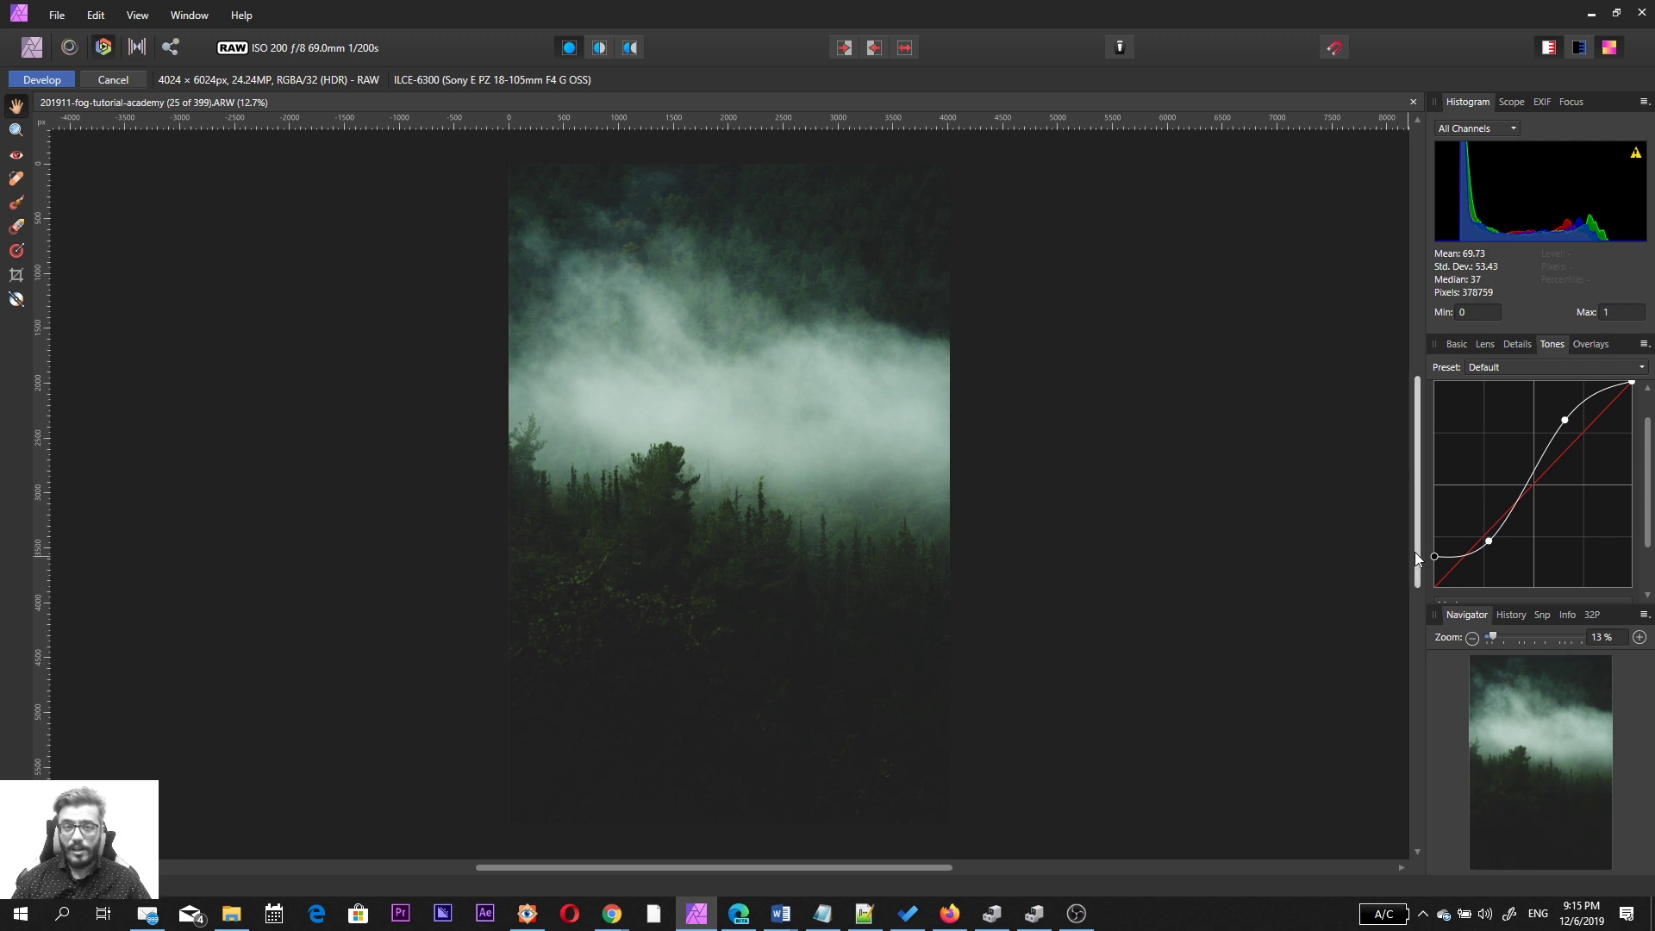
left_click_drag(1419, 547, 1435, 587)
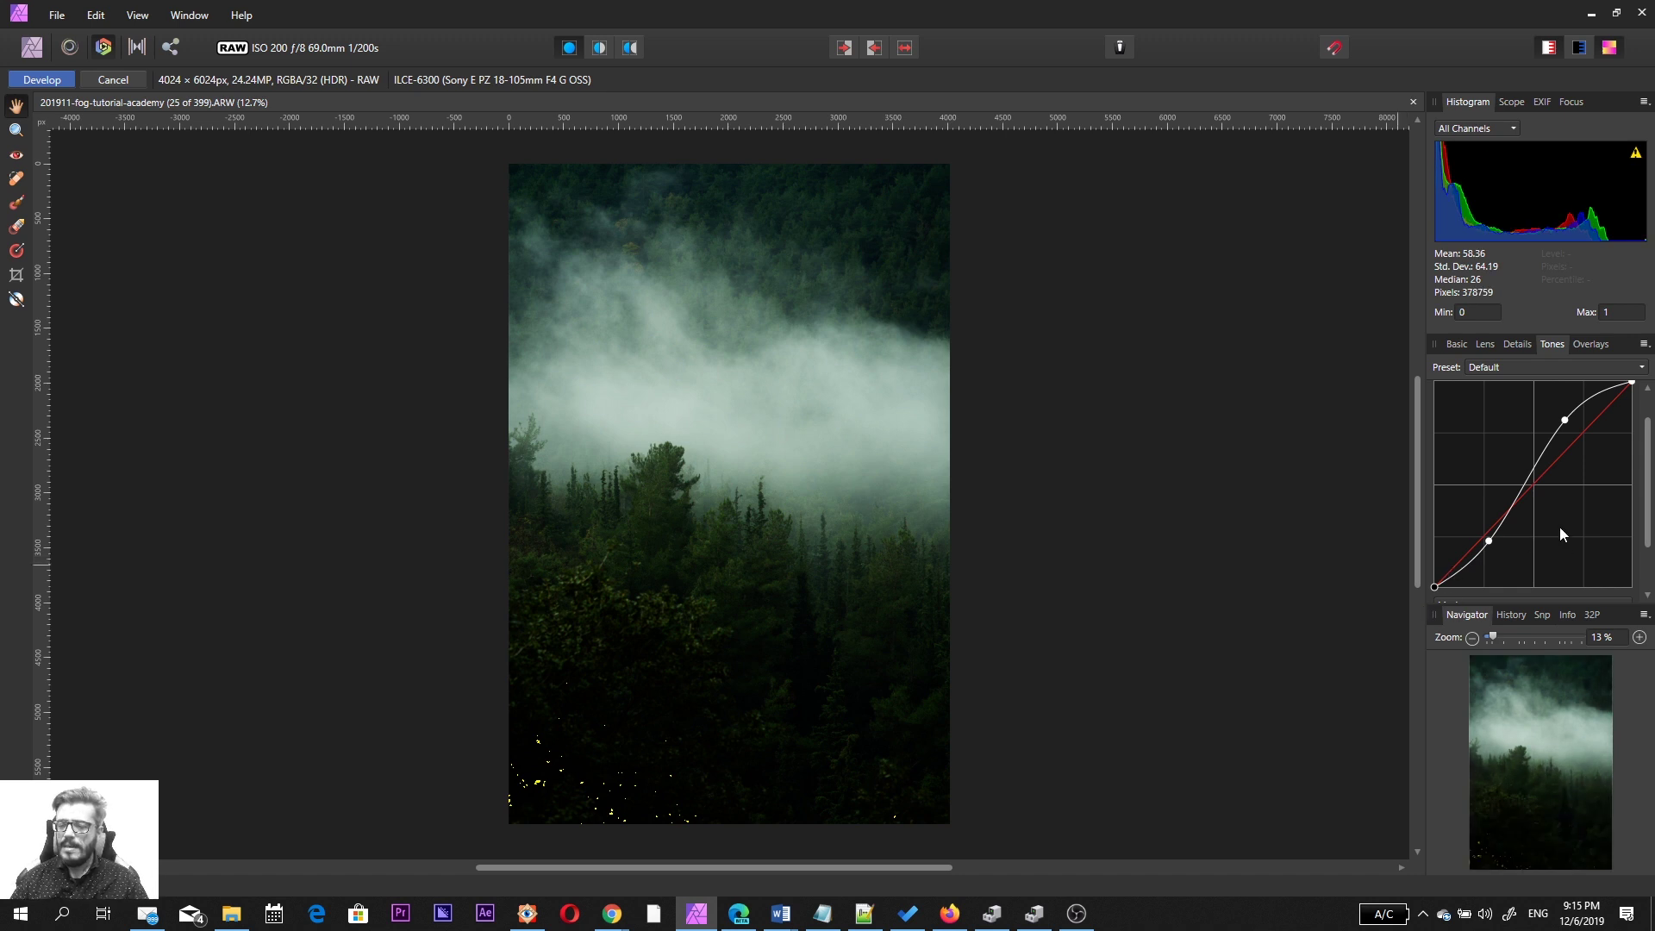
Step: Compare the edit with the original in a split before/after view and develop the raw photo
left_click(599, 49)
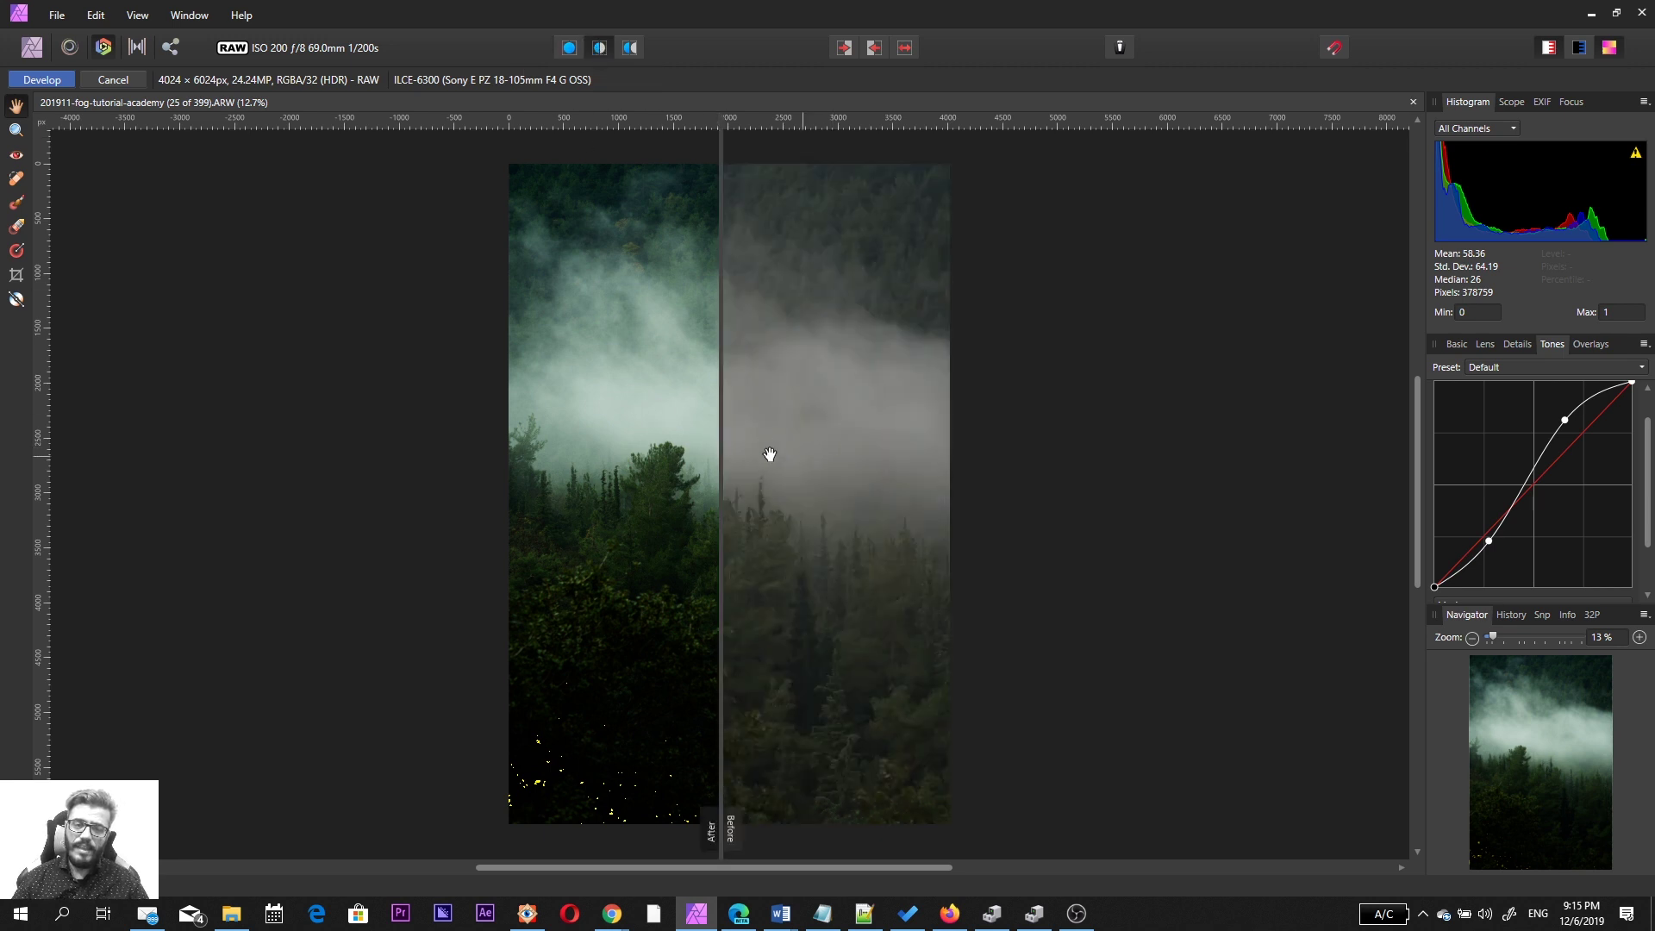
left_click_drag(721, 425, 728, 488)
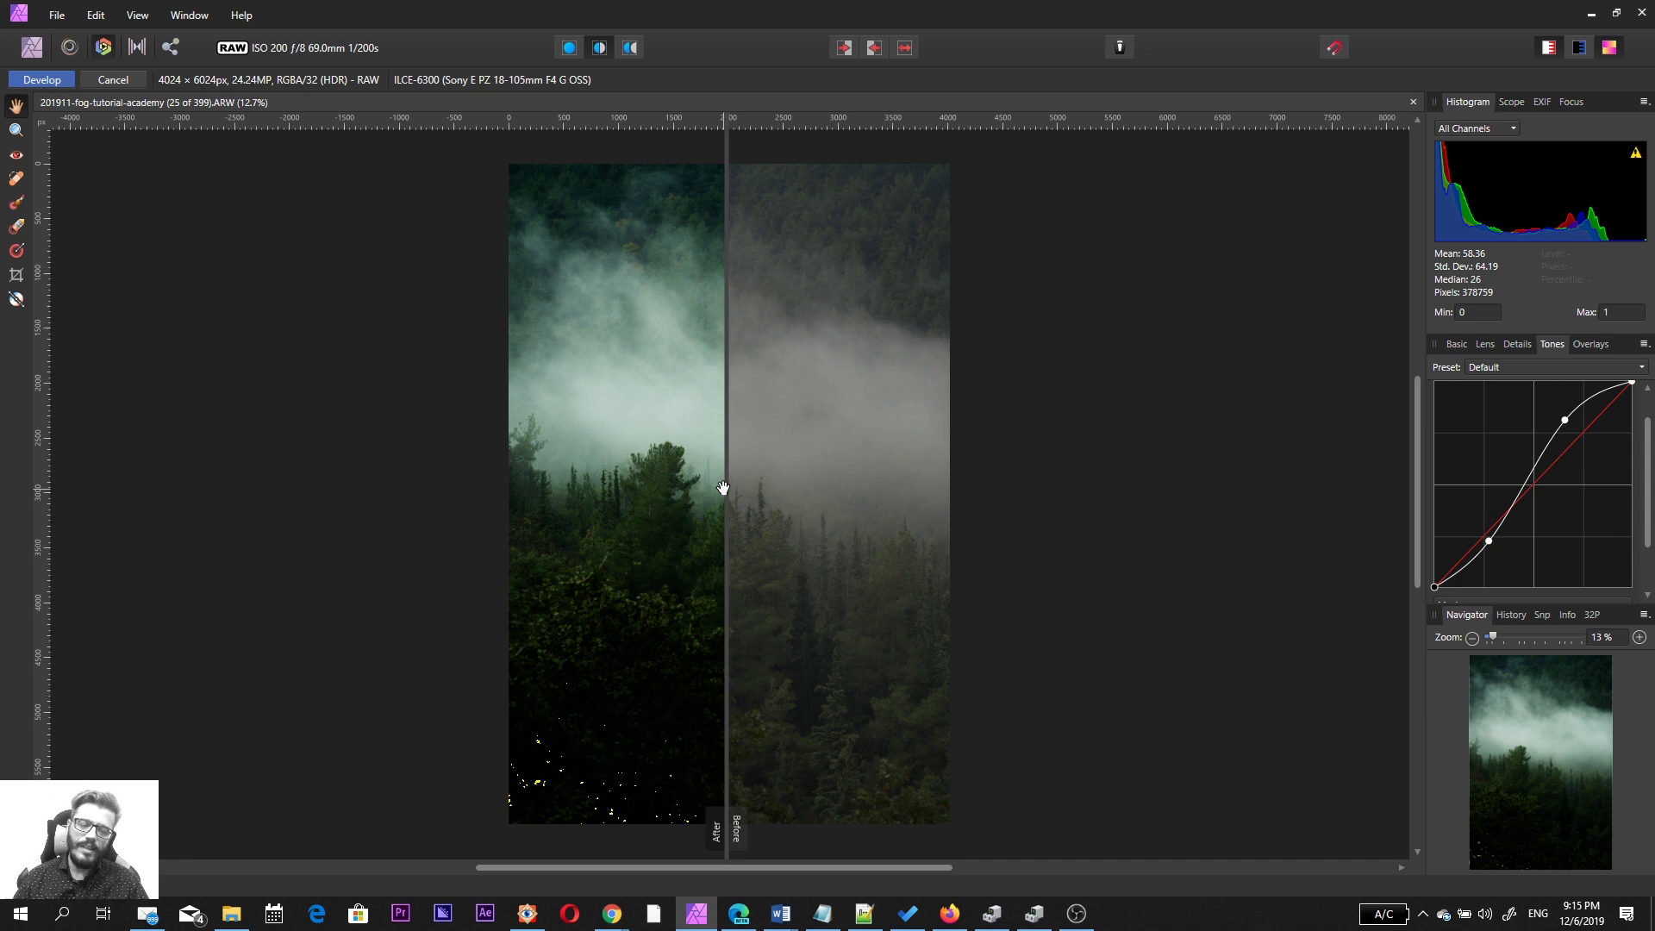
left_click(59, 87)
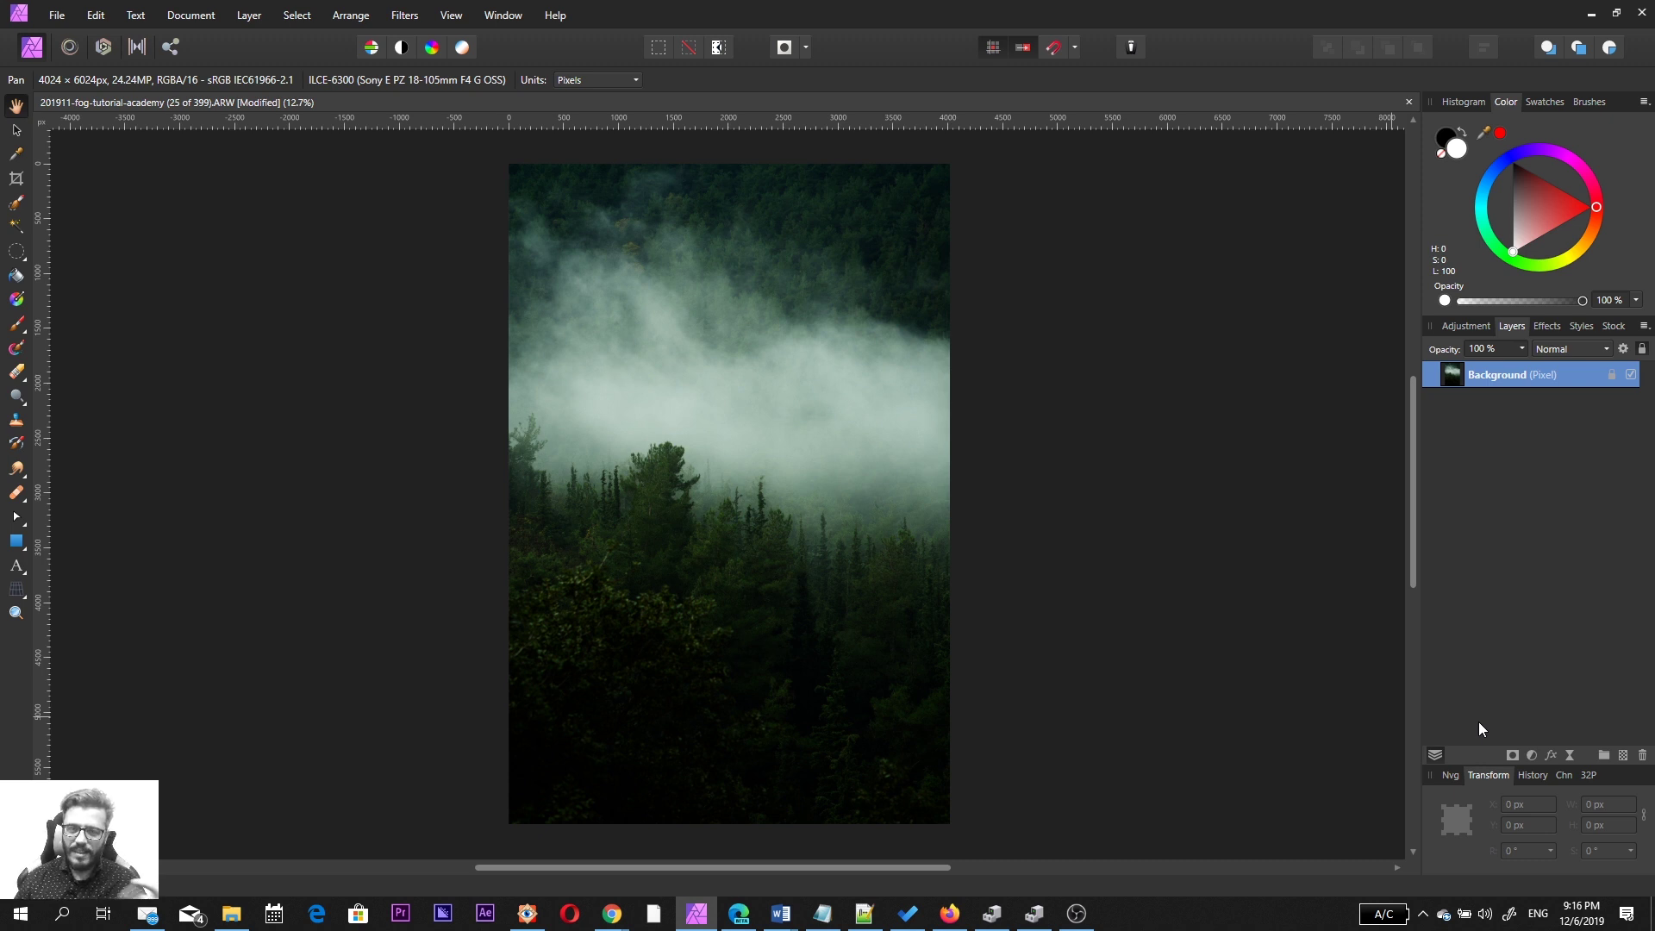
Step: Add a Curves adjustment layer above the background and raise the master curve's black point to fade the shadows
left_click(1533, 756)
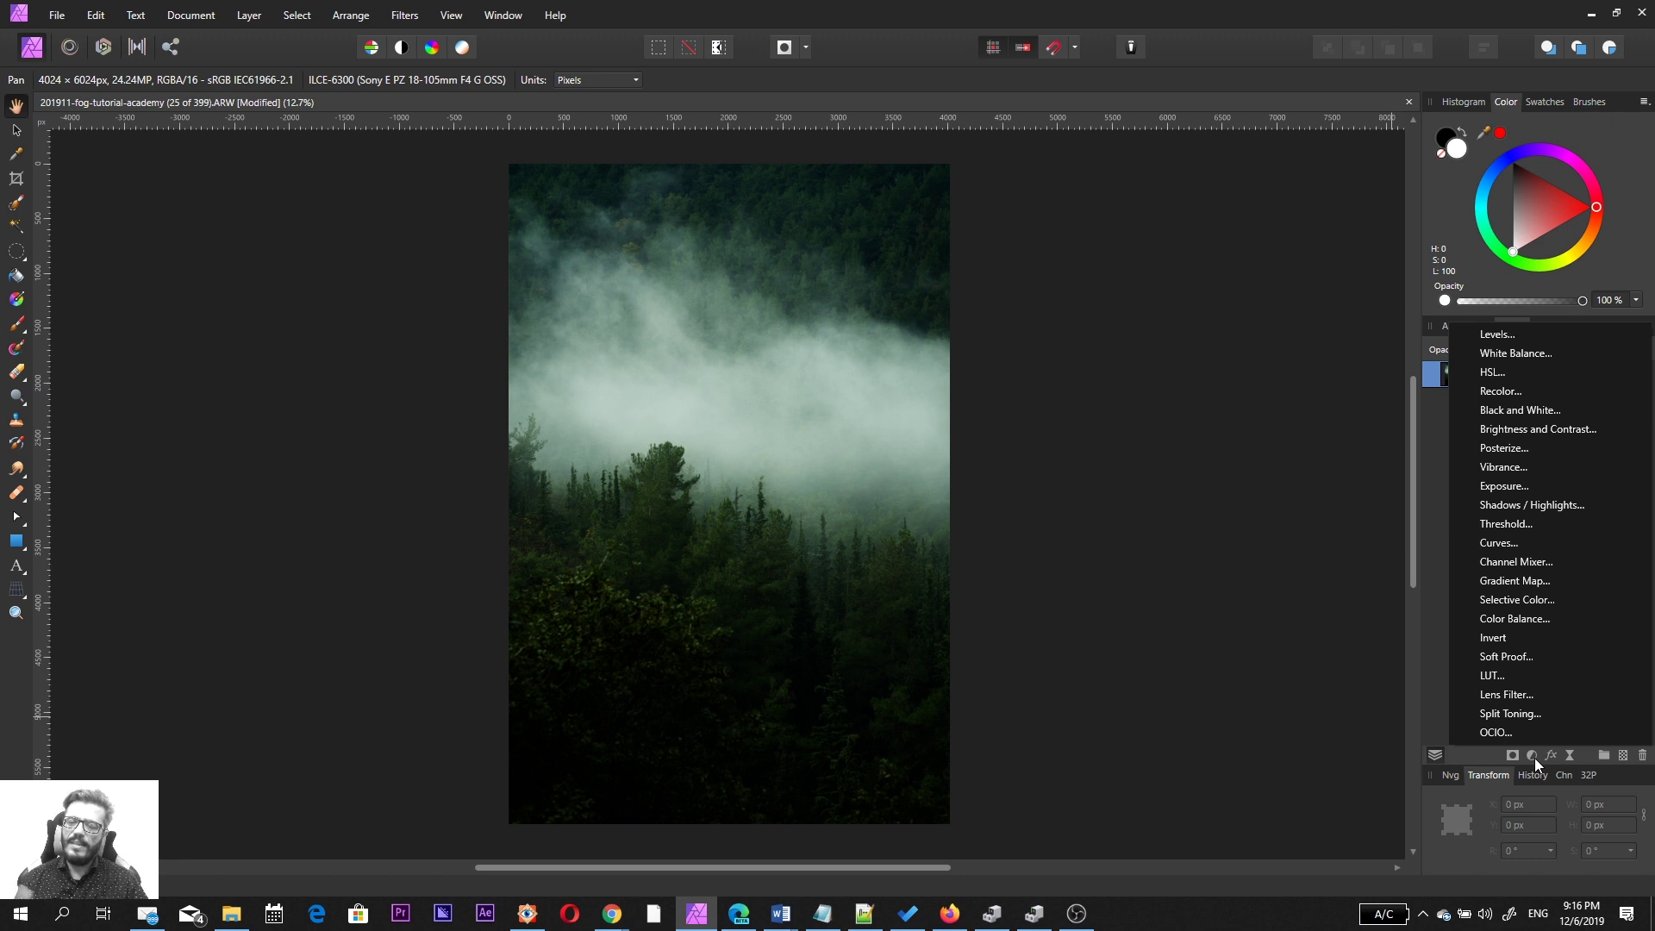
left_click(1511, 542)
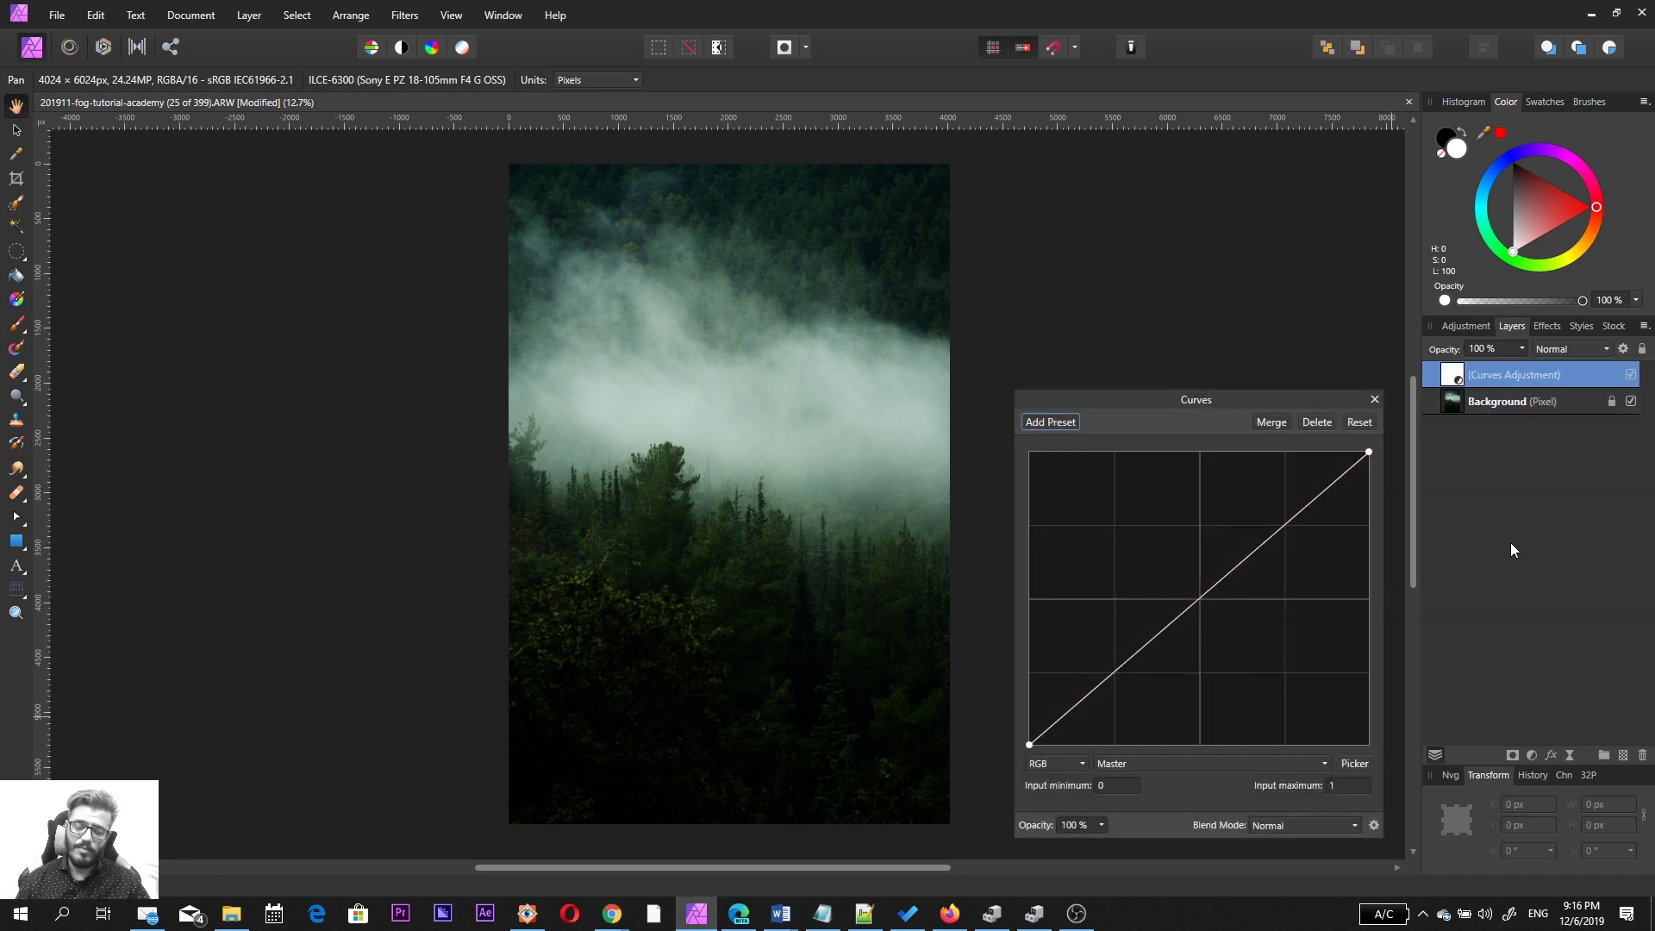
left_click(1030, 745)
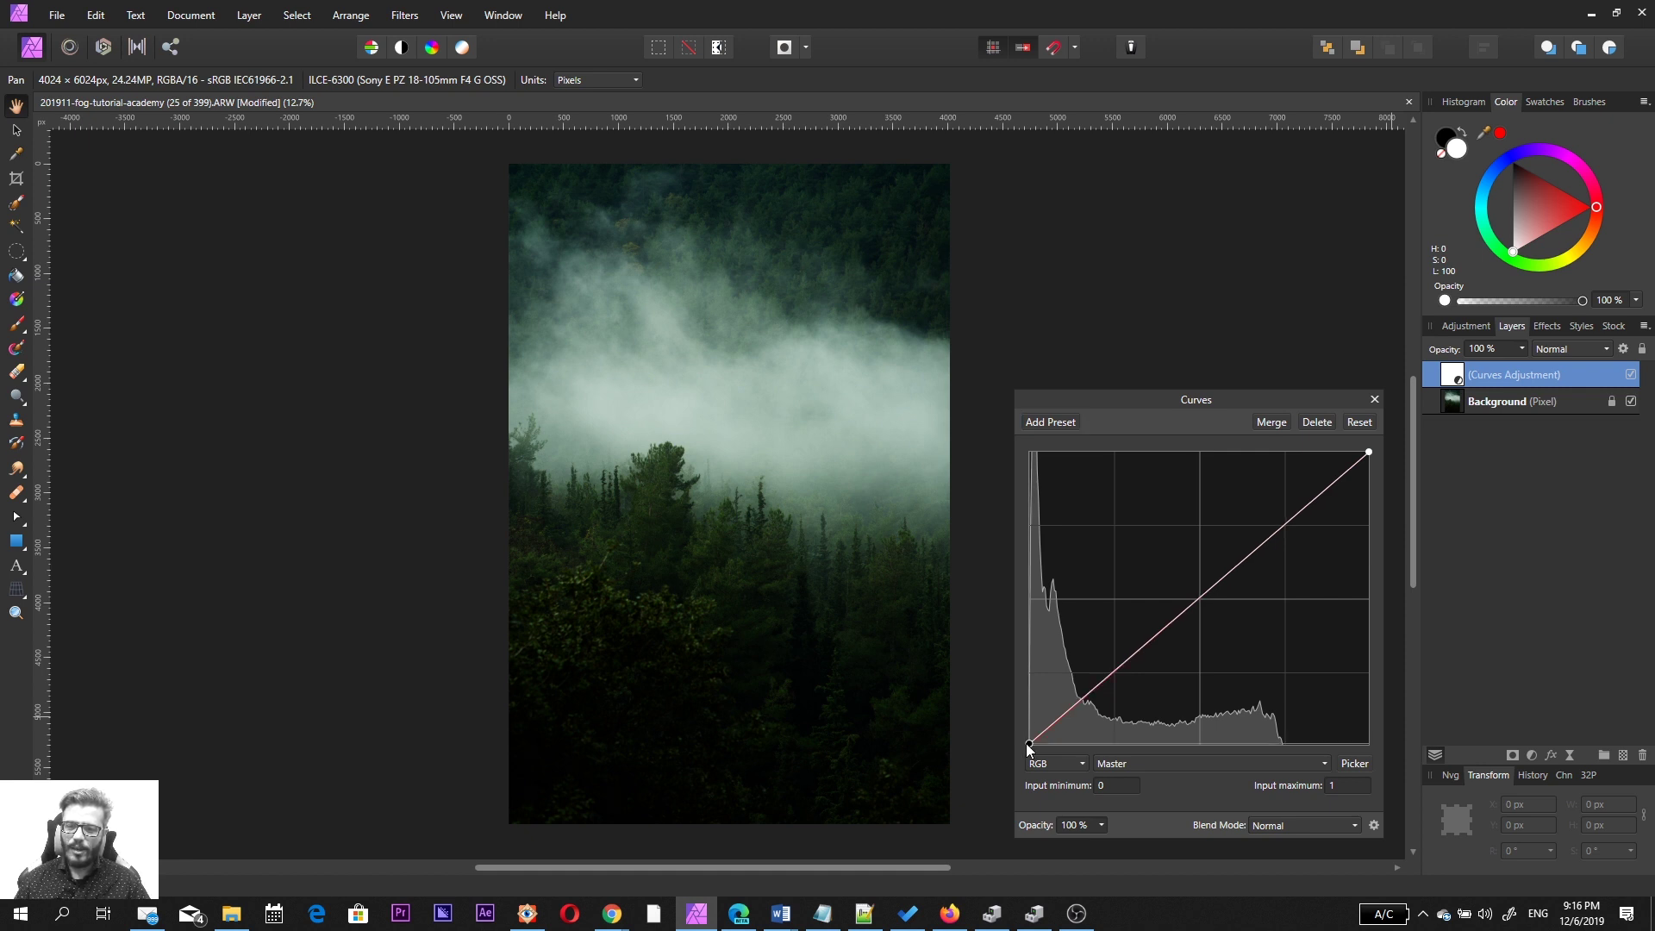
left_click_drag(1012, 743, 985, 687)
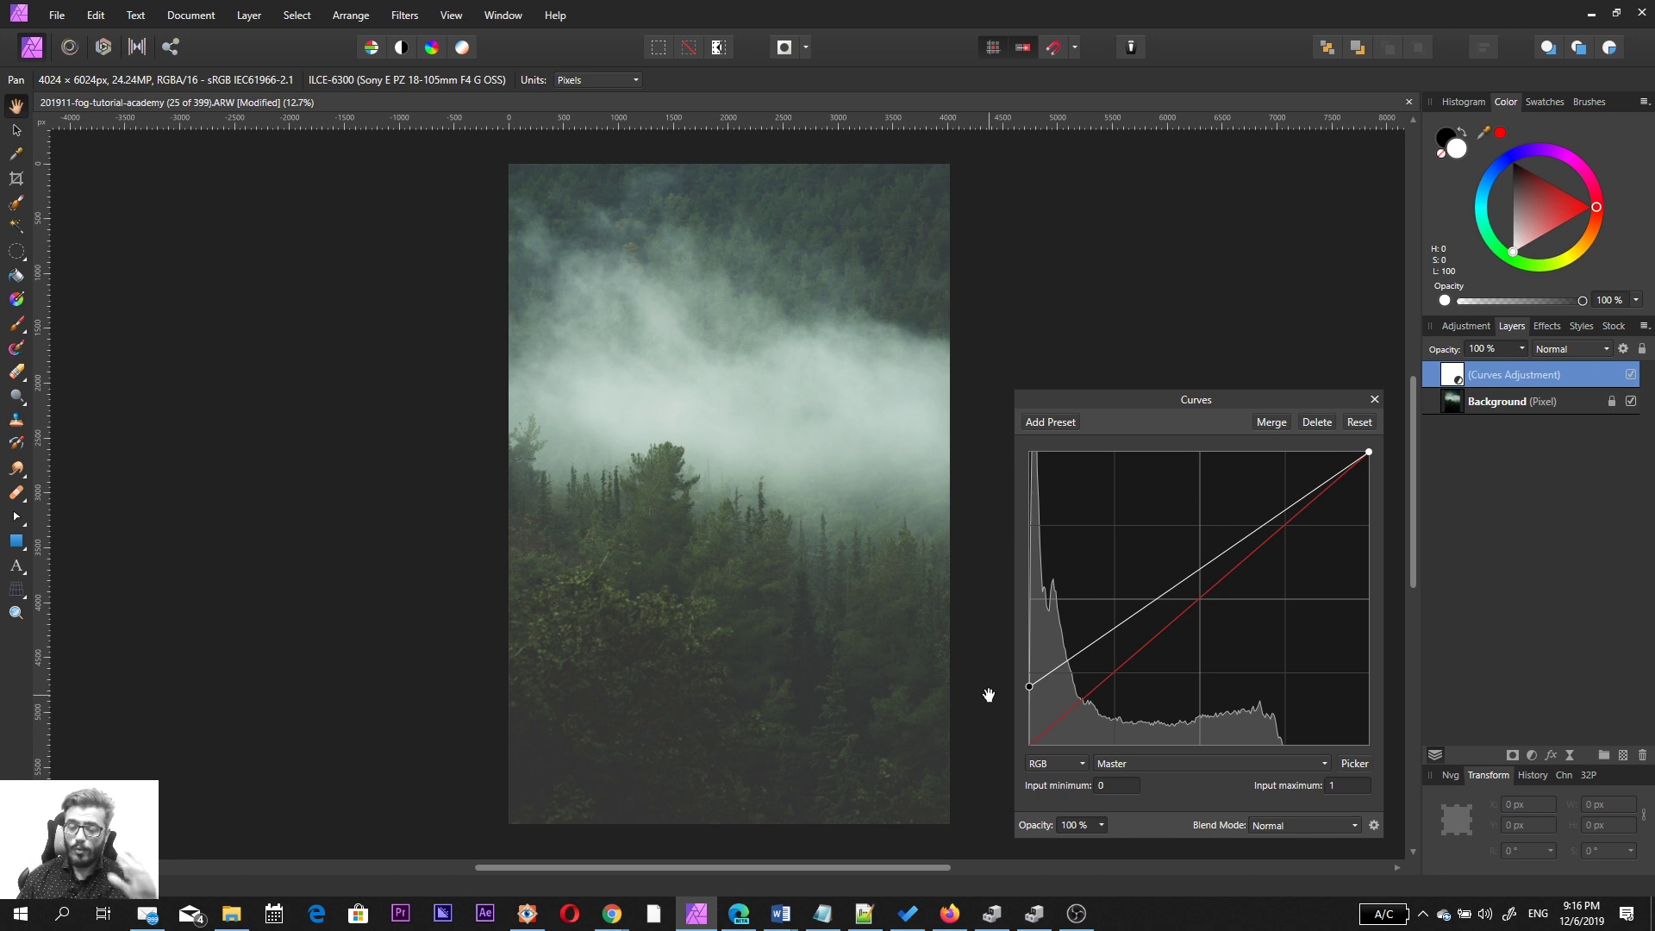
Step: Add a shadow point to the master curve, pull it down near the diagonal, and leave the black point slightly raised for a subtle matte look
left_click(1099, 637)
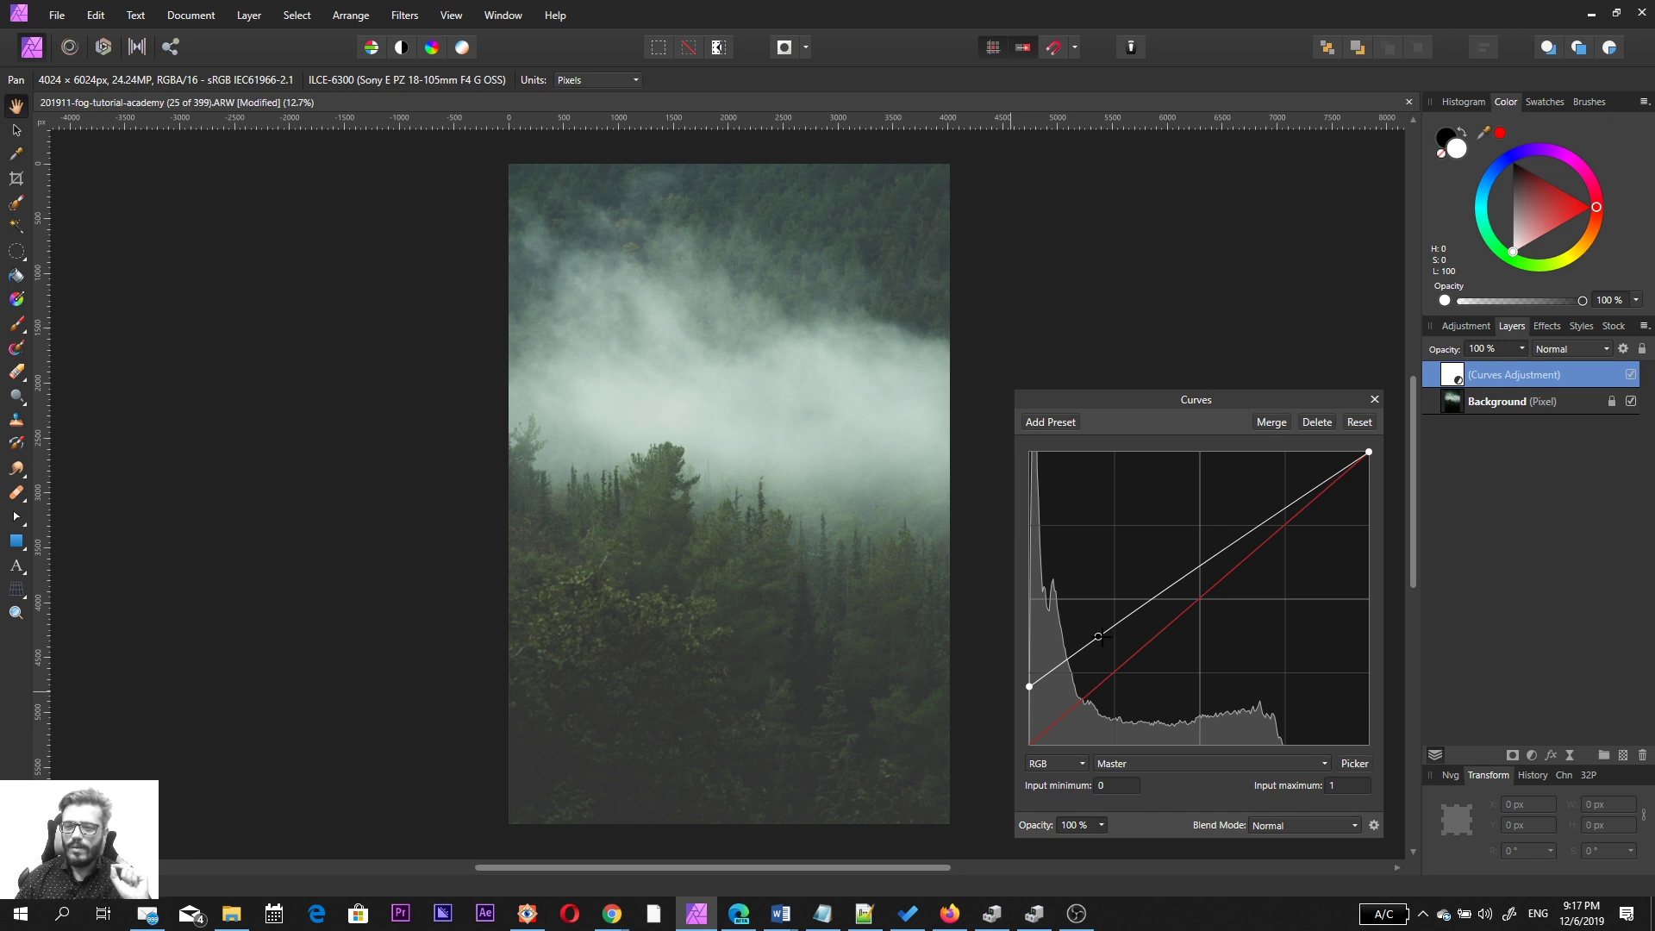
left_click_drag(1098, 637, 1099, 677)
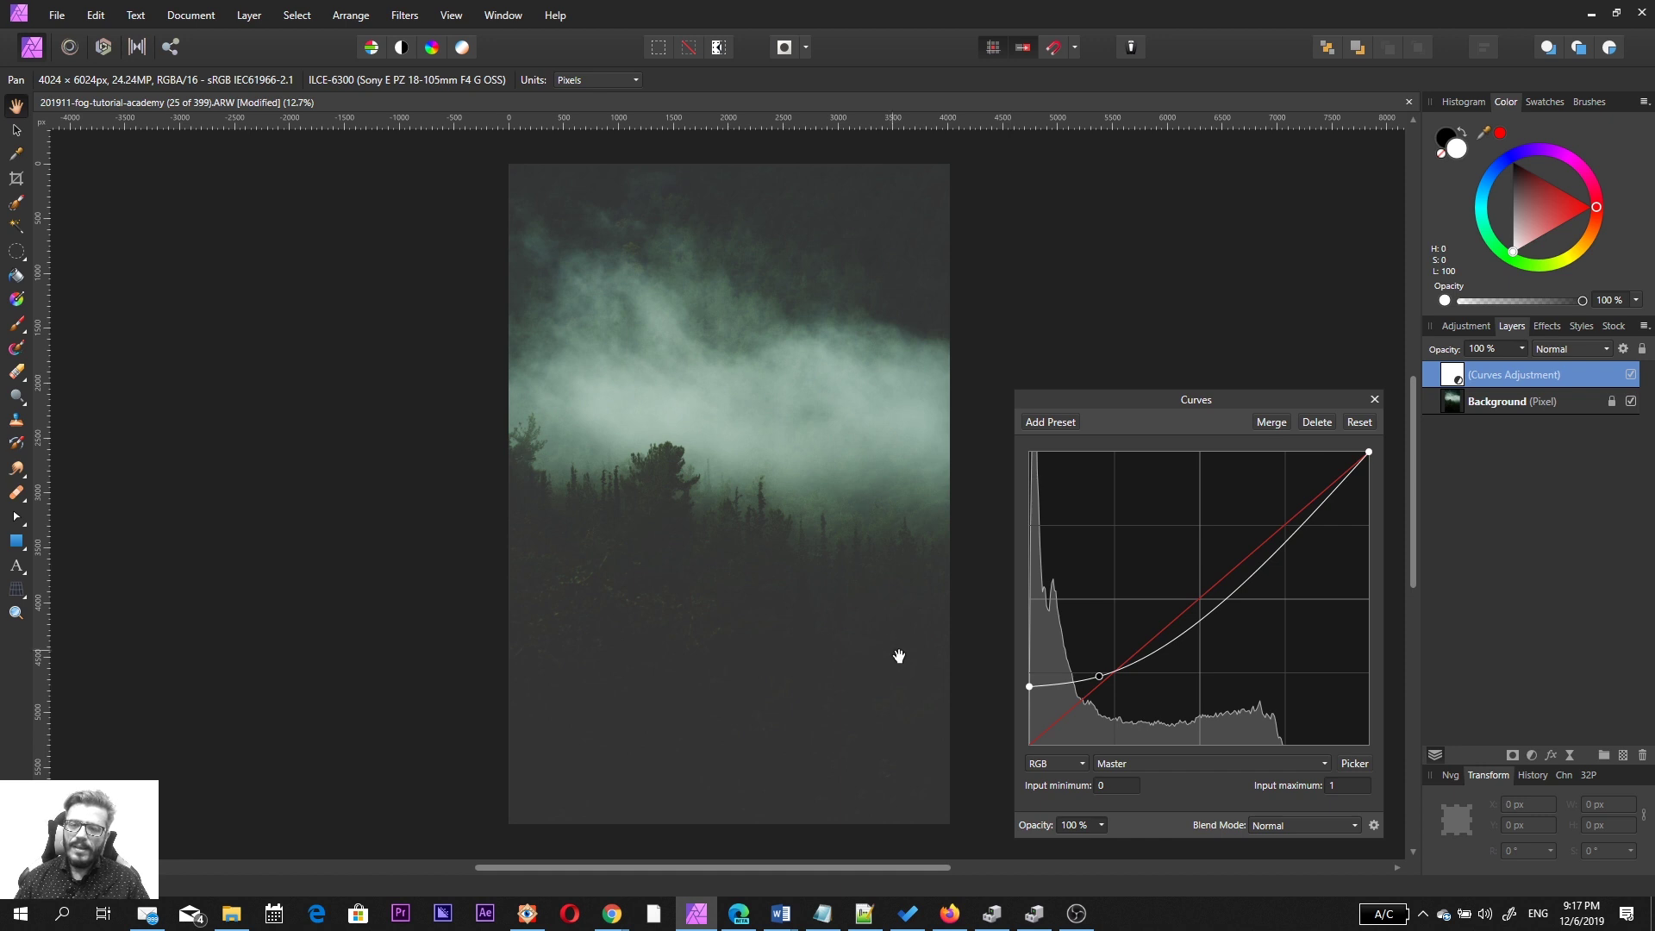
left_click_drag(1029, 687, 1018, 711)
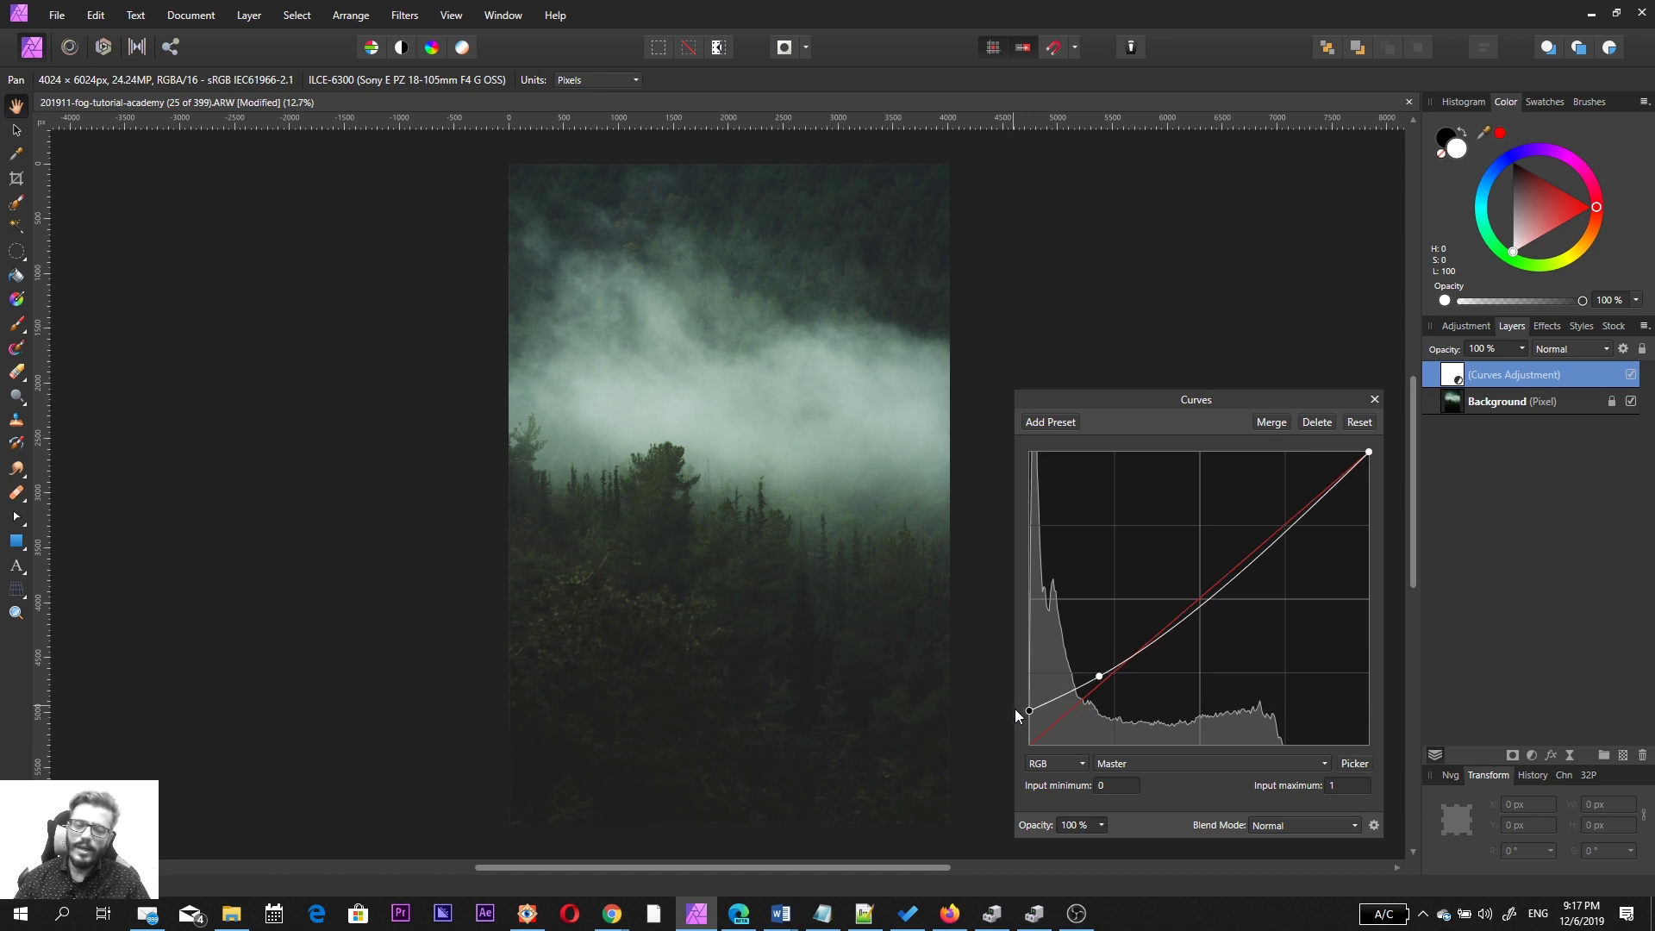
left_click_drag(1100, 679, 1015, 752)
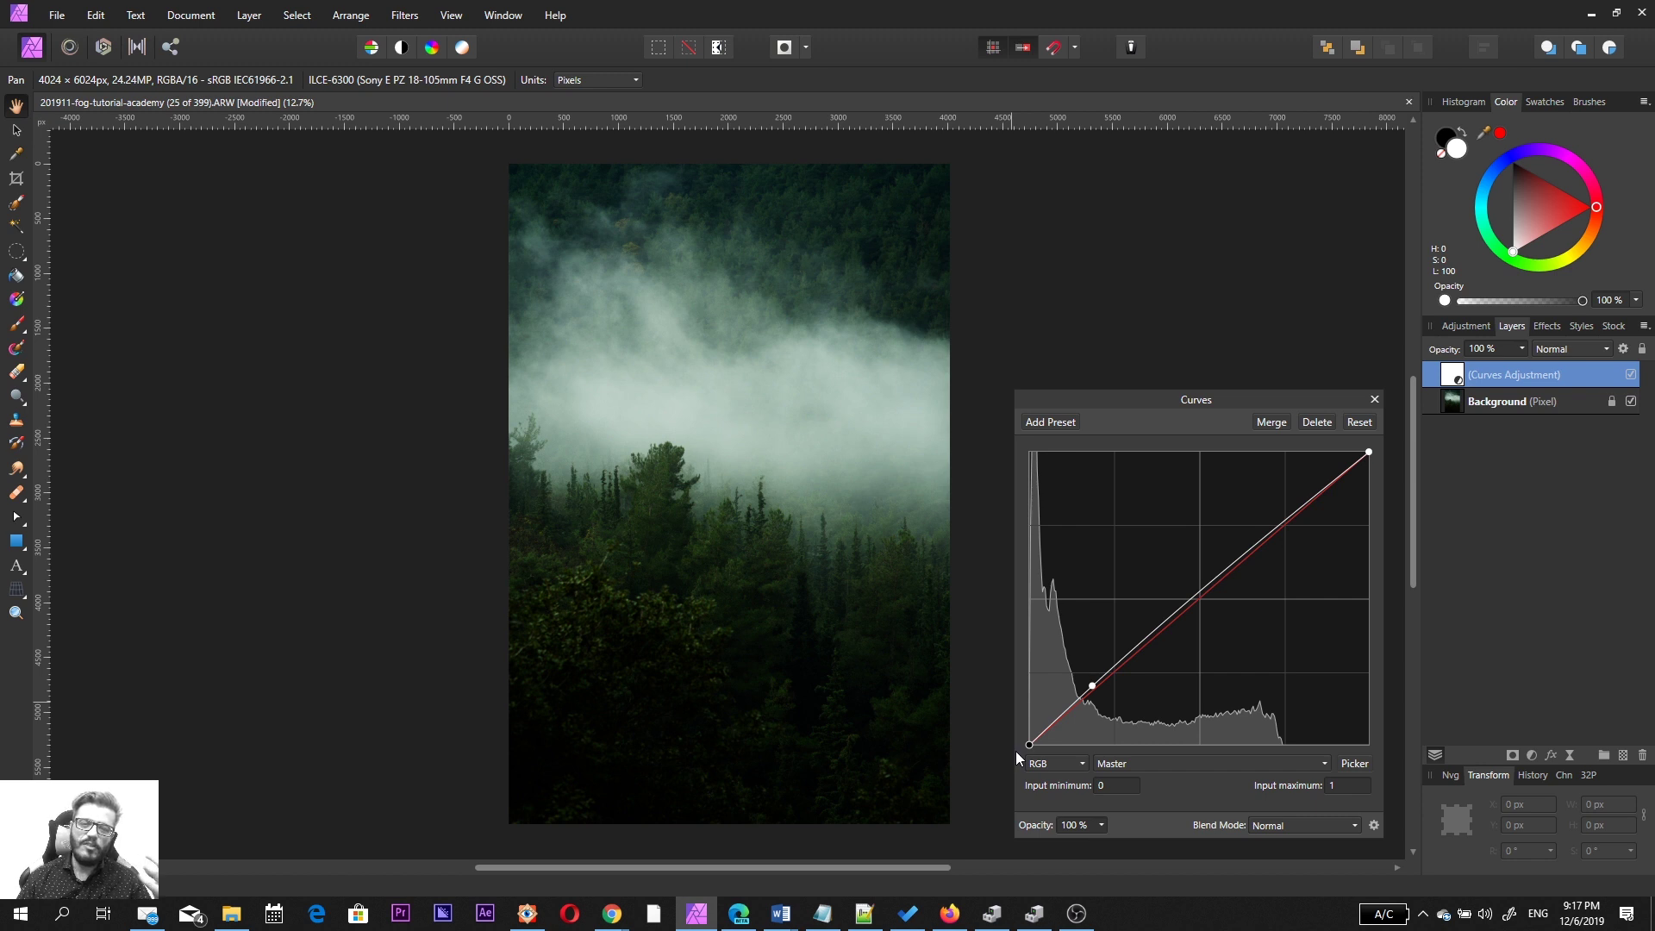
left_click_drag(1016, 752, 1016, 713)
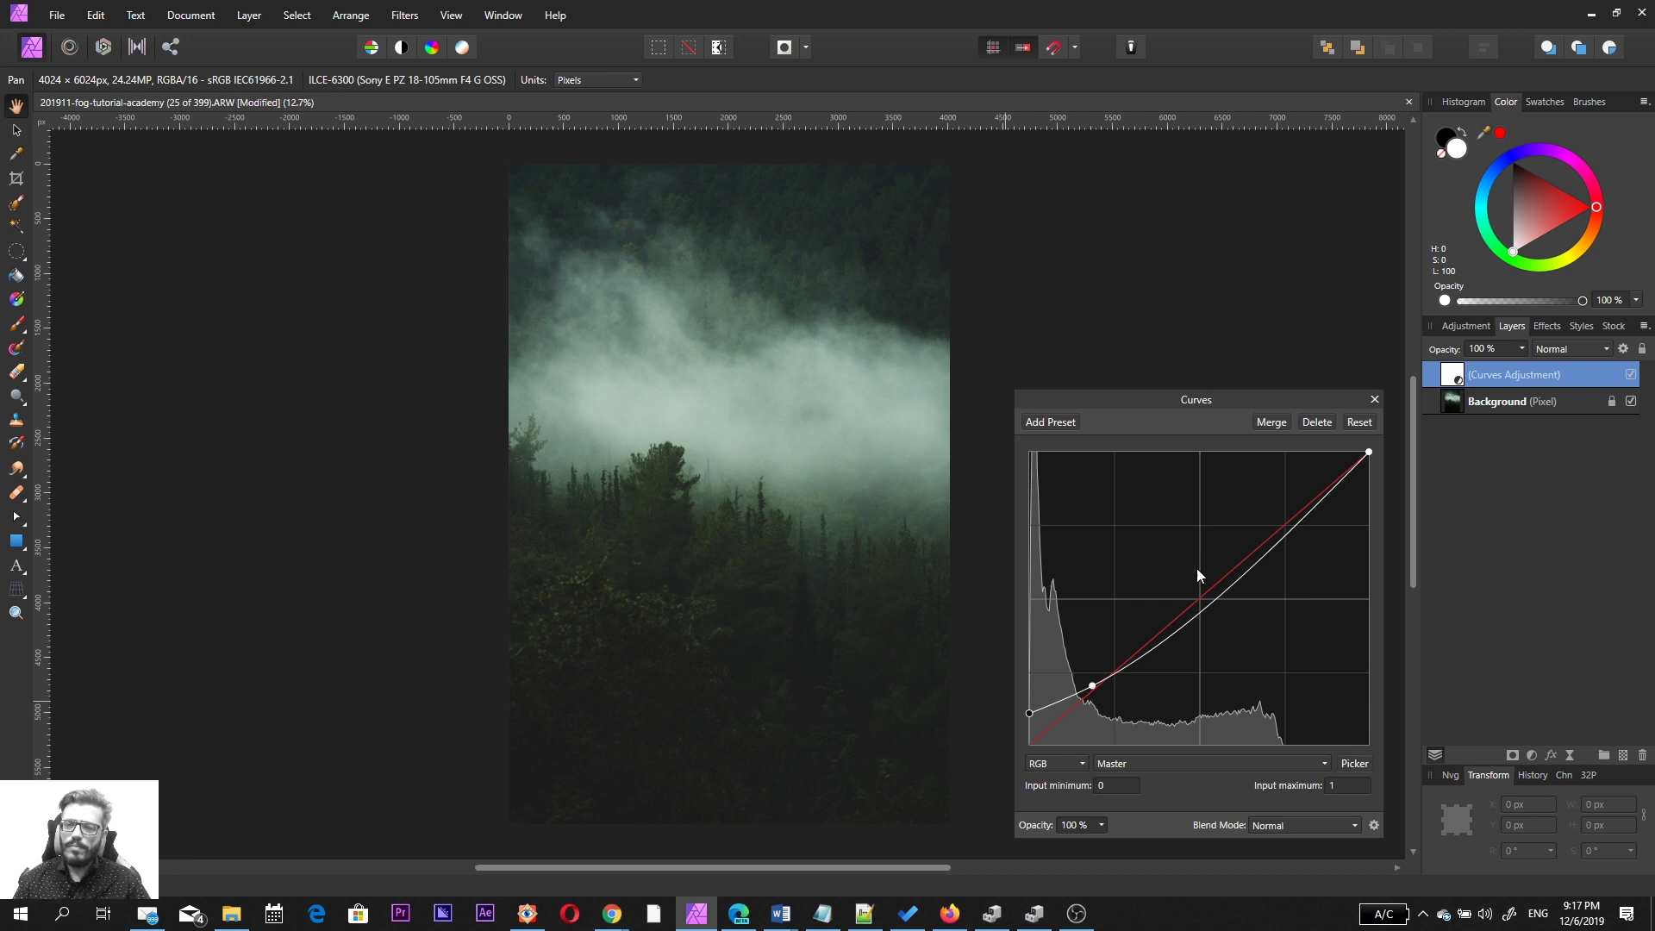
Step: Add a second Curves adjustment above the first and raise its midtones well above the diagonal to brighten the whole photo
left_click(1375, 400)
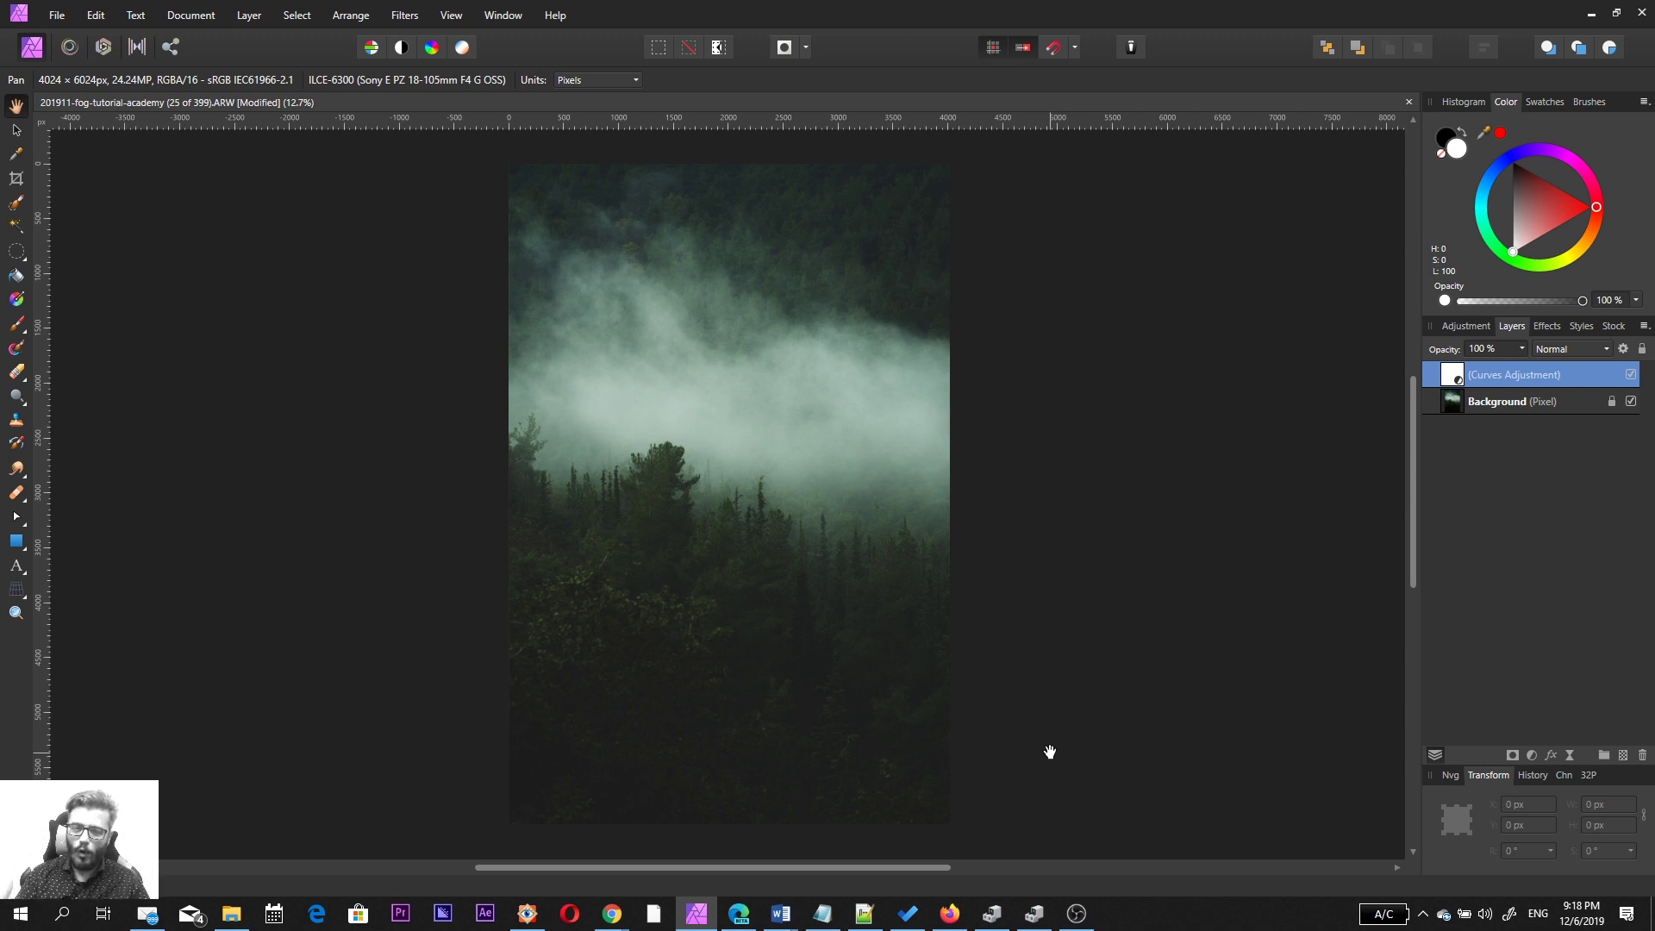
left_click(1530, 754)
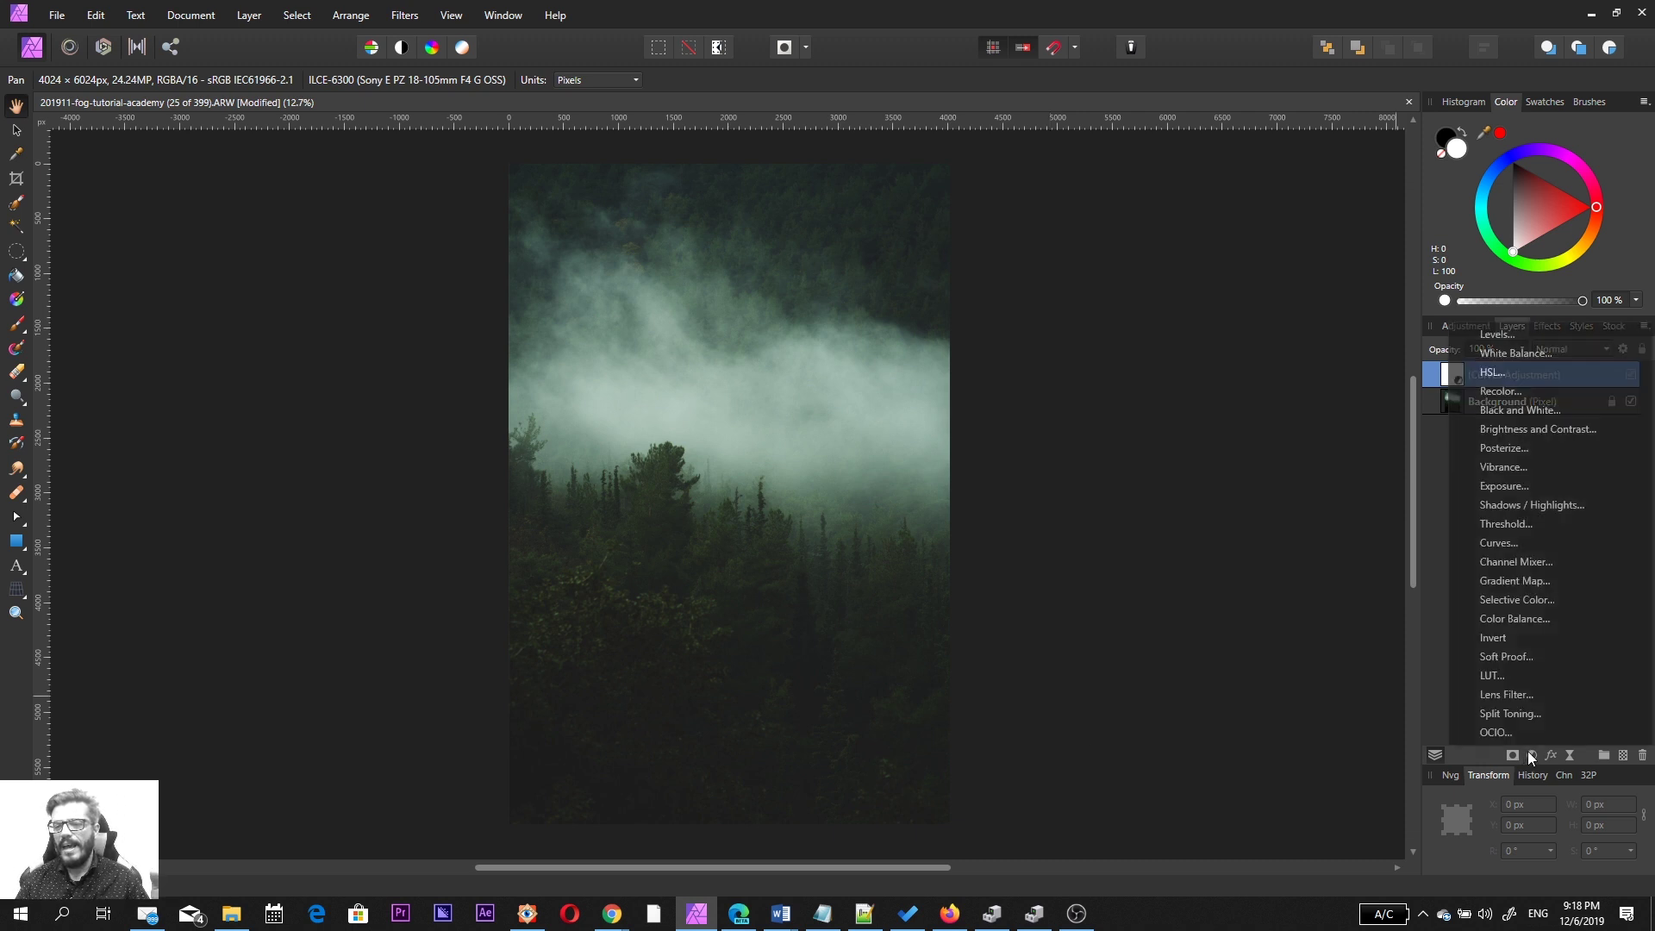
left_click(1514, 540)
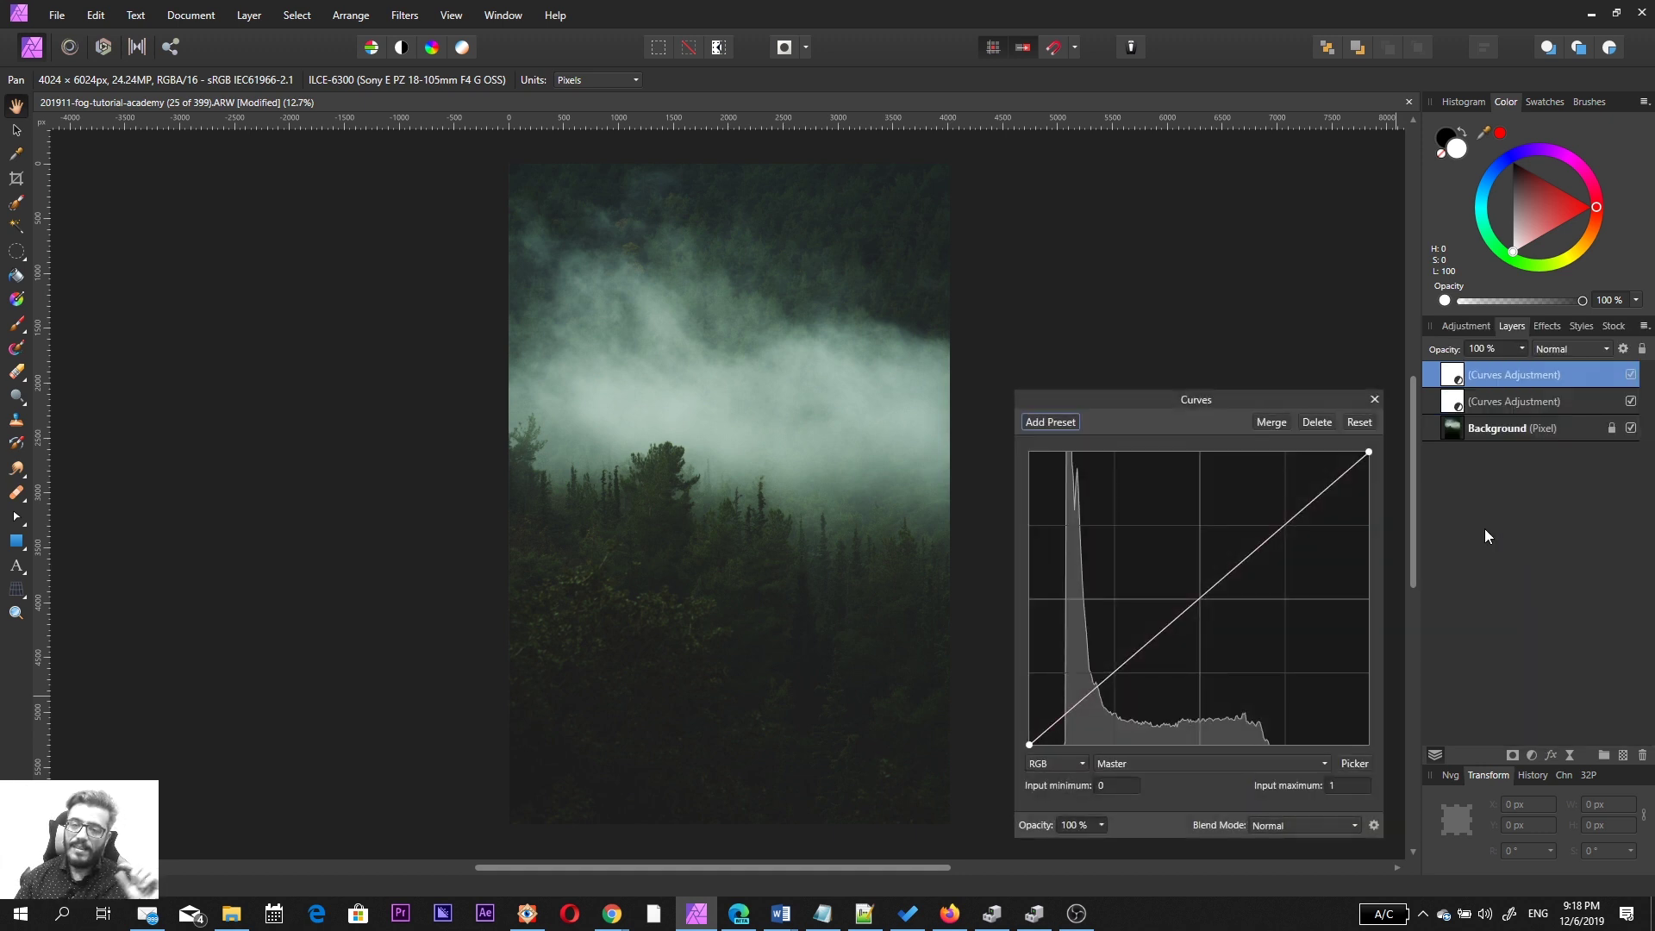
left_click(1200, 600)
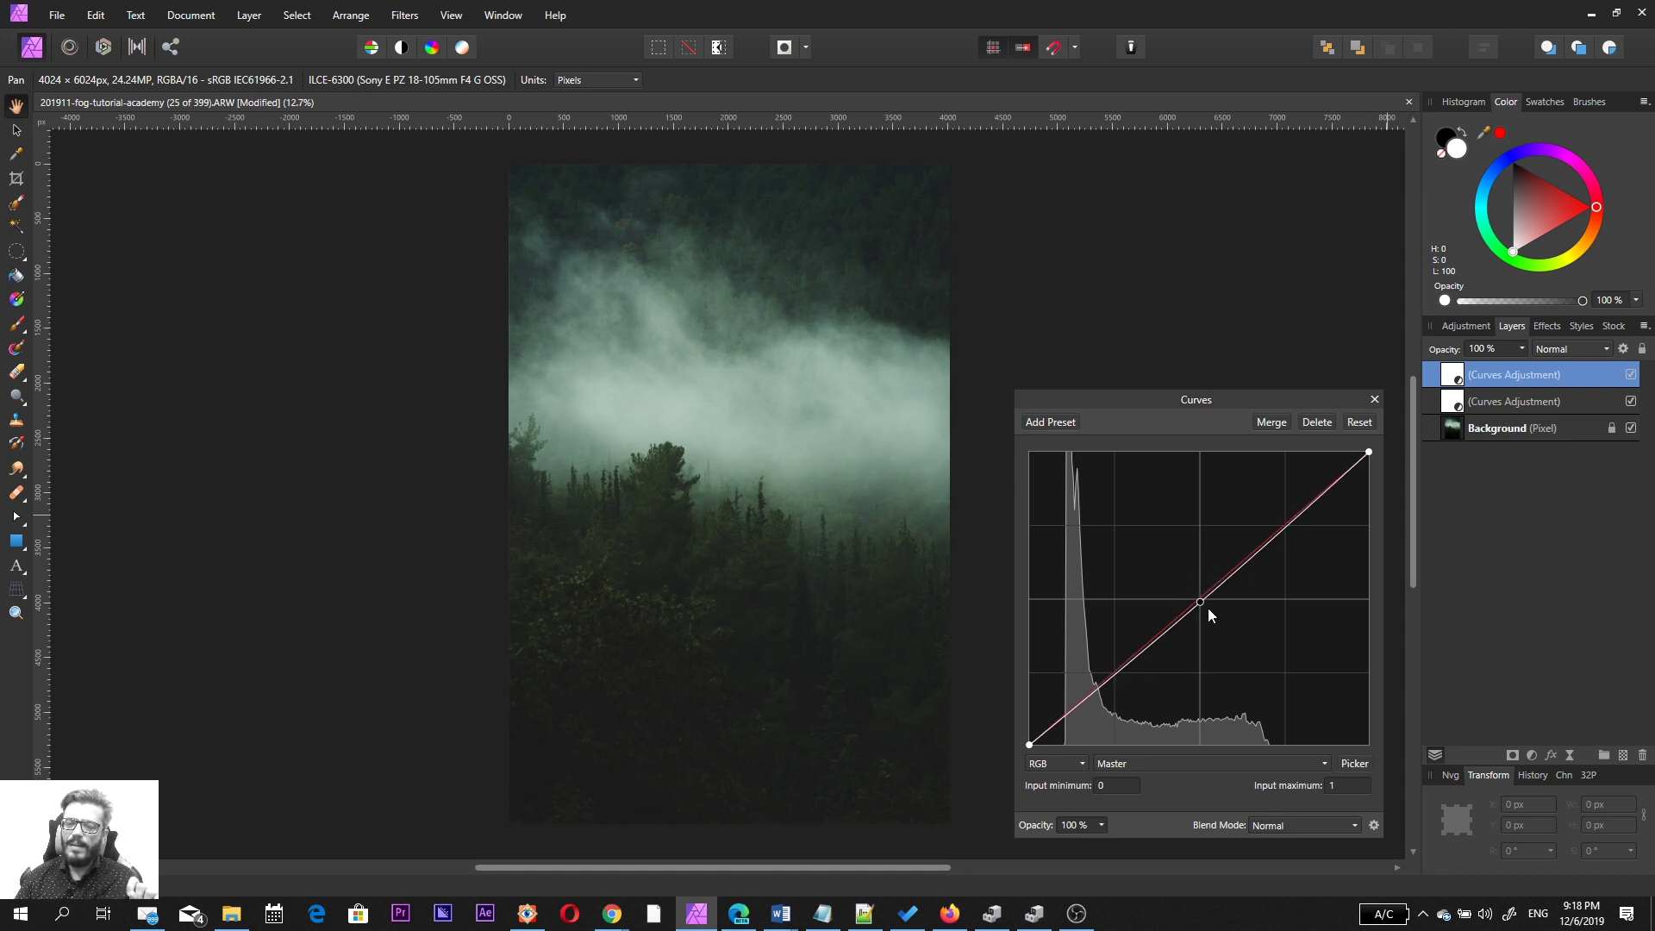
left_click_drag(1199, 601, 1161, 547)
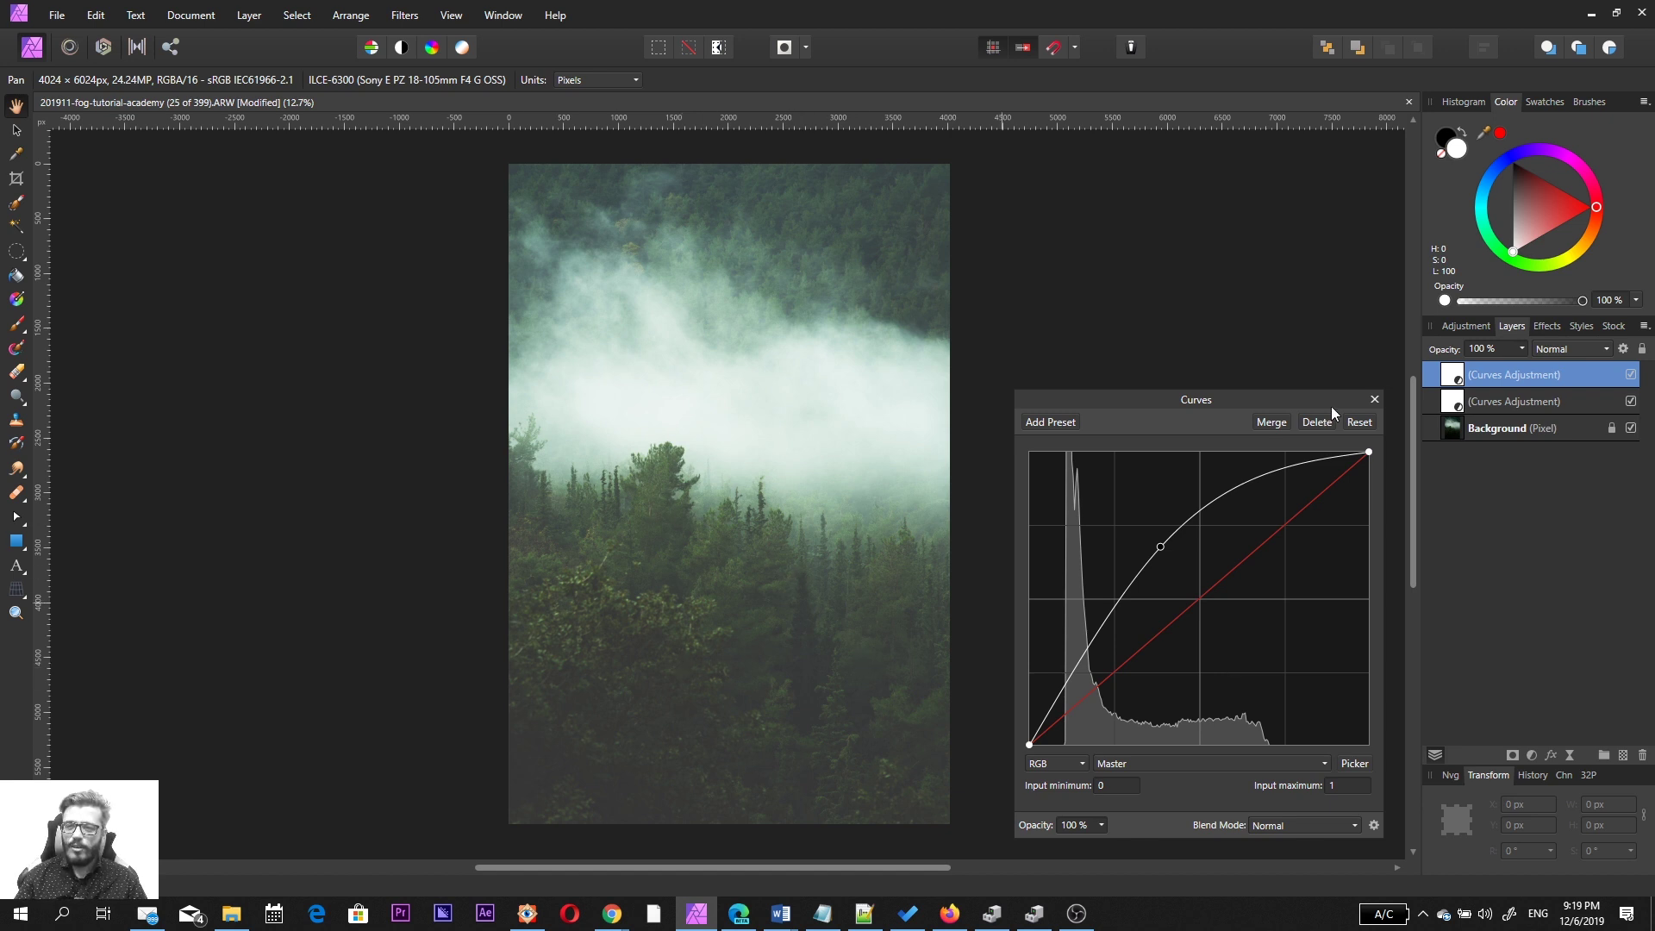
left_click(1375, 399)
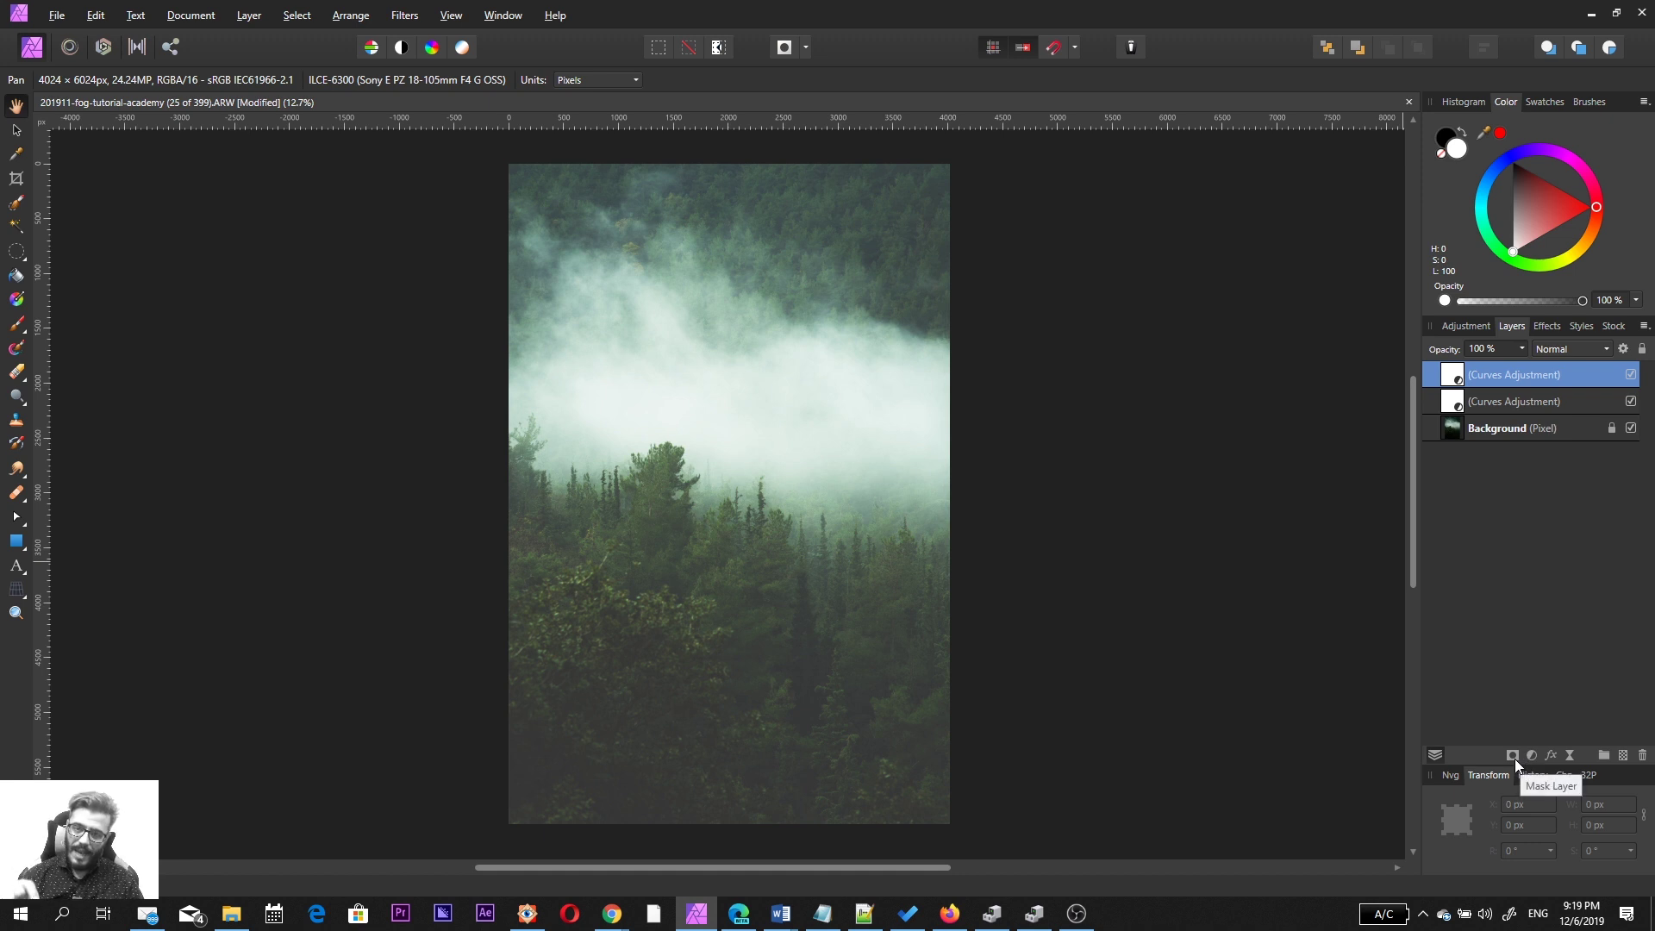
Step: Add a black mask to the brightening Curves adjustment to hide its effect over the entire image
key("alt")
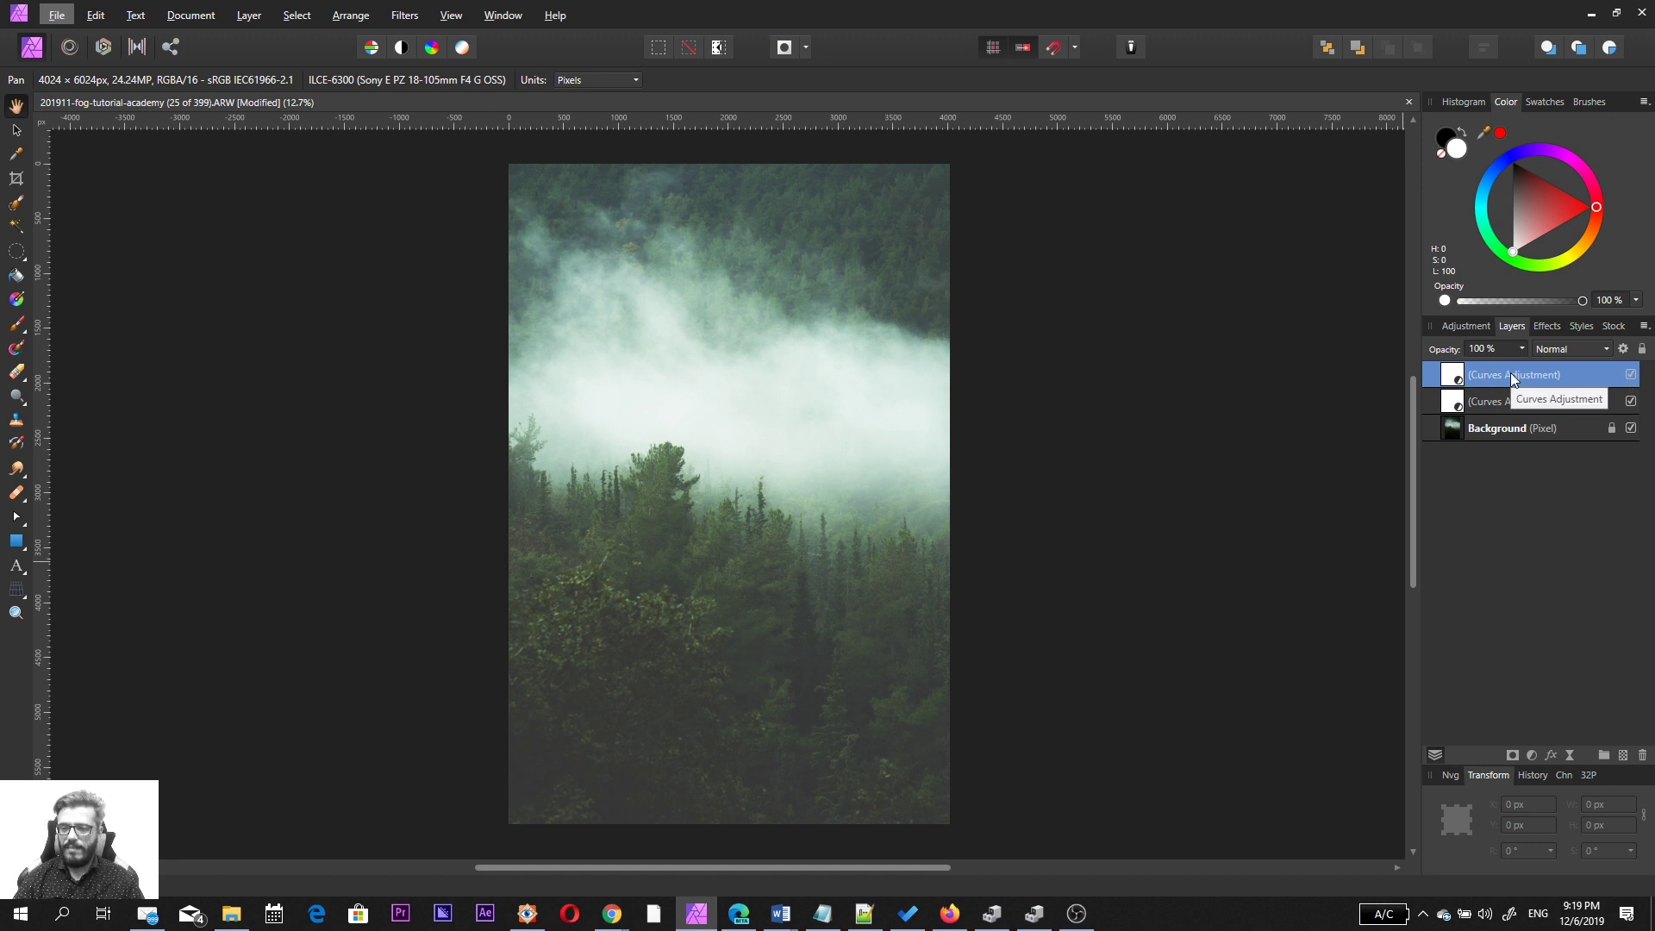
double_click(1525, 378)
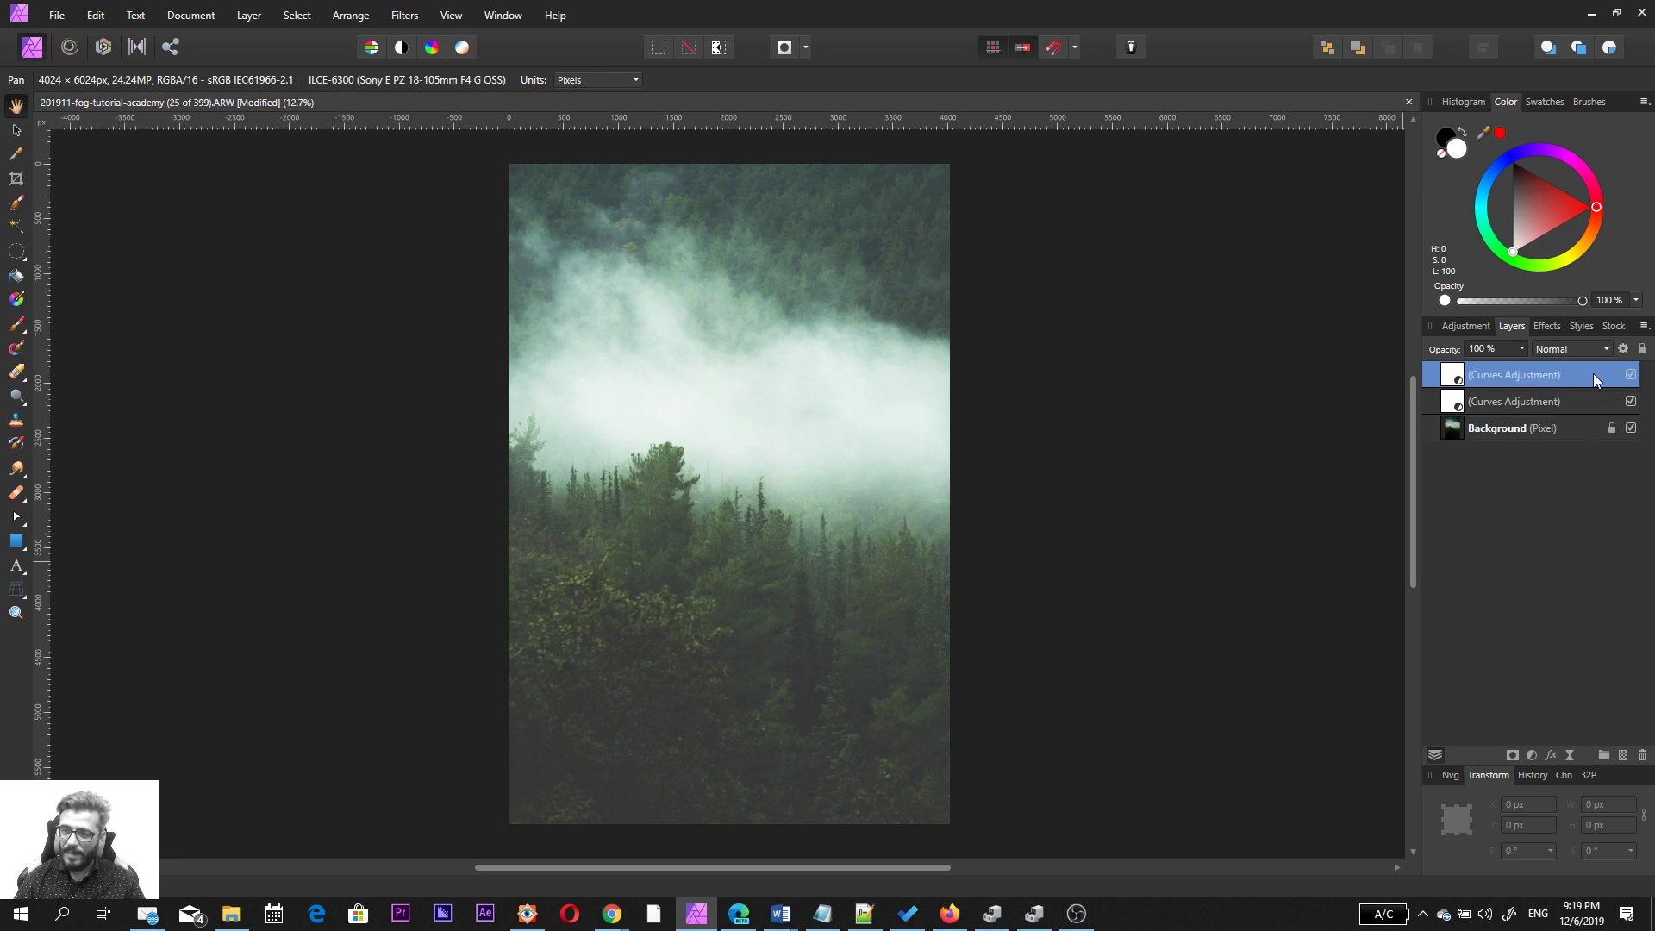
key("Escape")
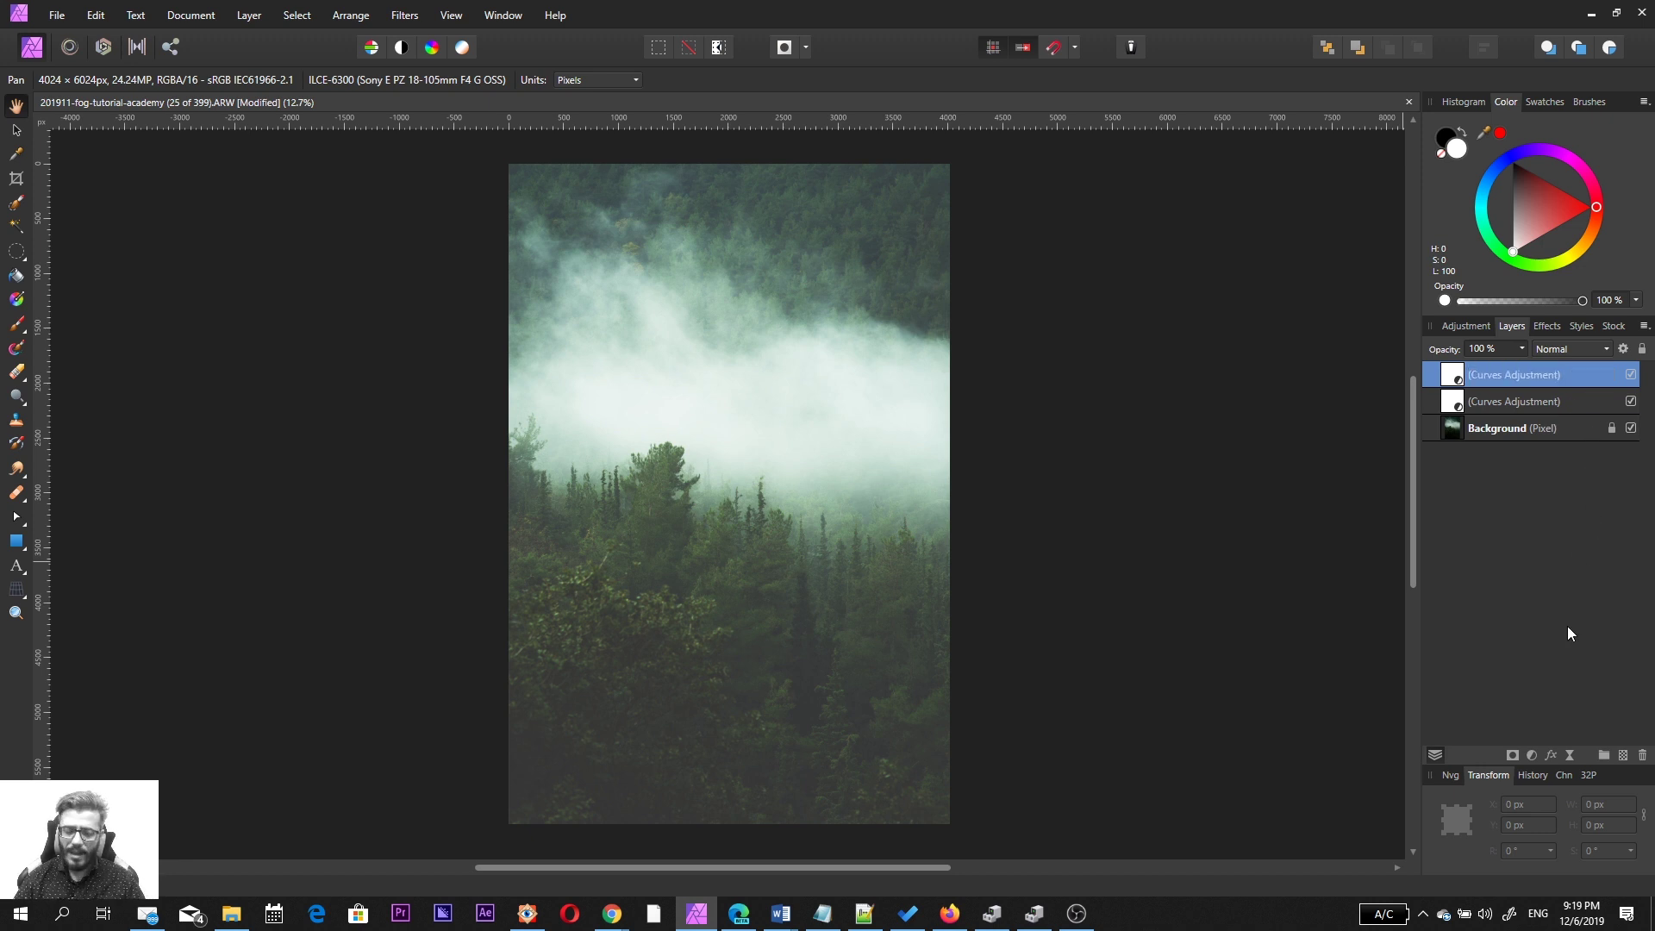
left_click(1515, 753)
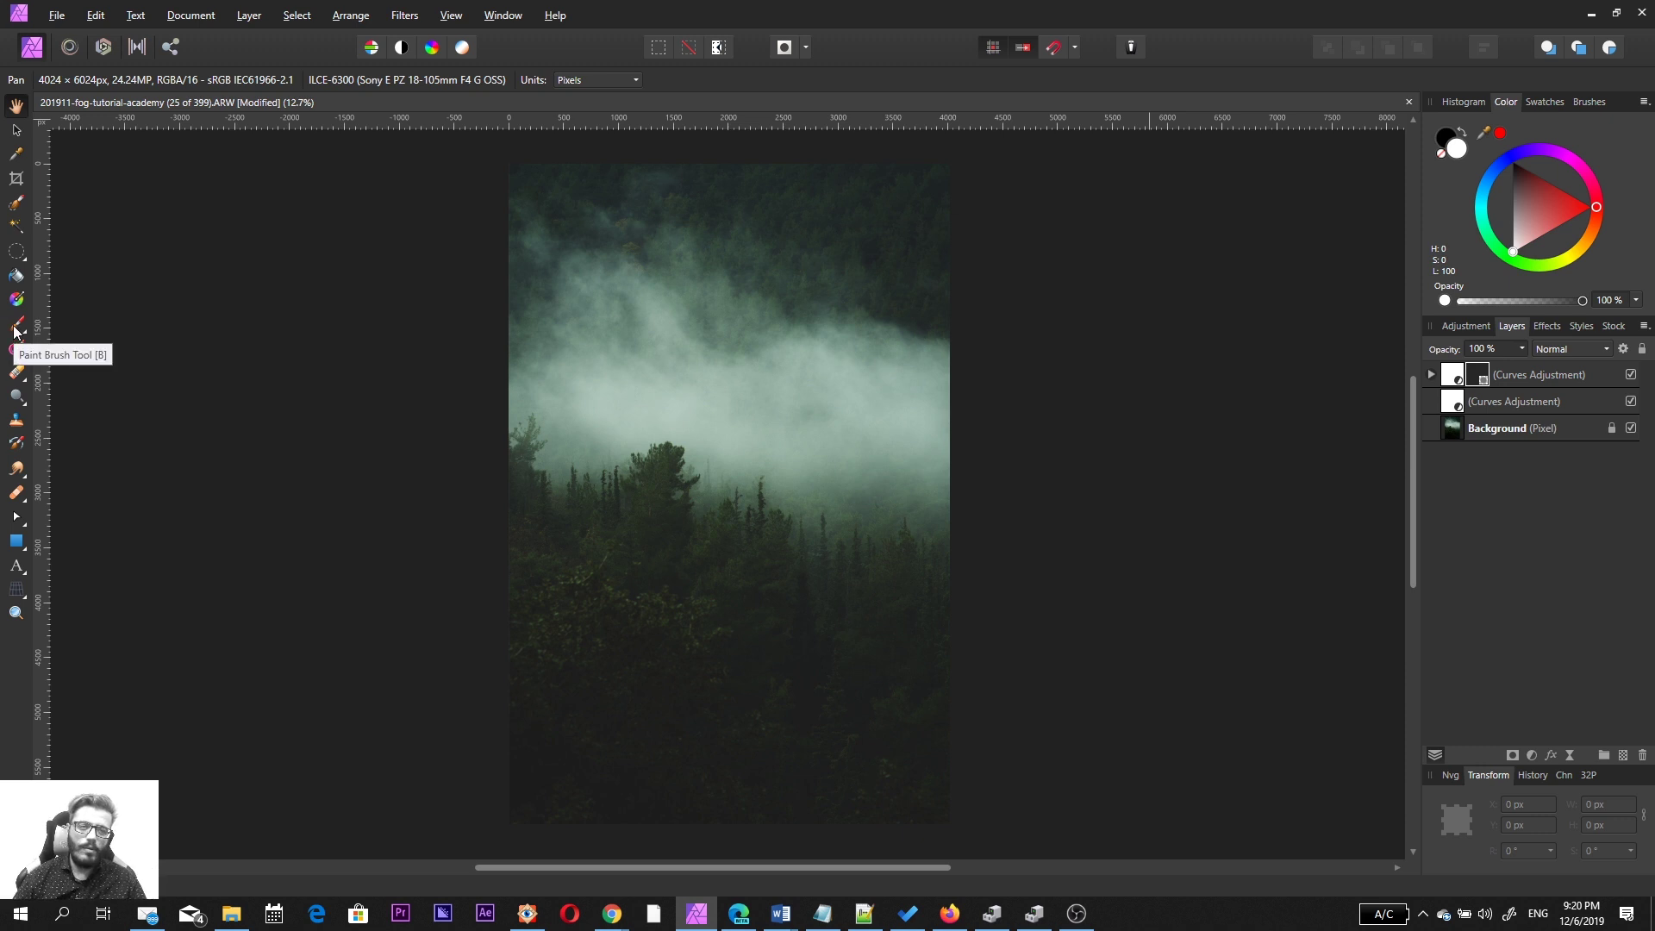
Step: Activate the Paint Brush tool at 100% opacity and swap the colours so that white is the foreground
left_click_drag(14, 332, 86, 325)
left_click(220, 80)
left_click_drag(223, 100, 229, 100)
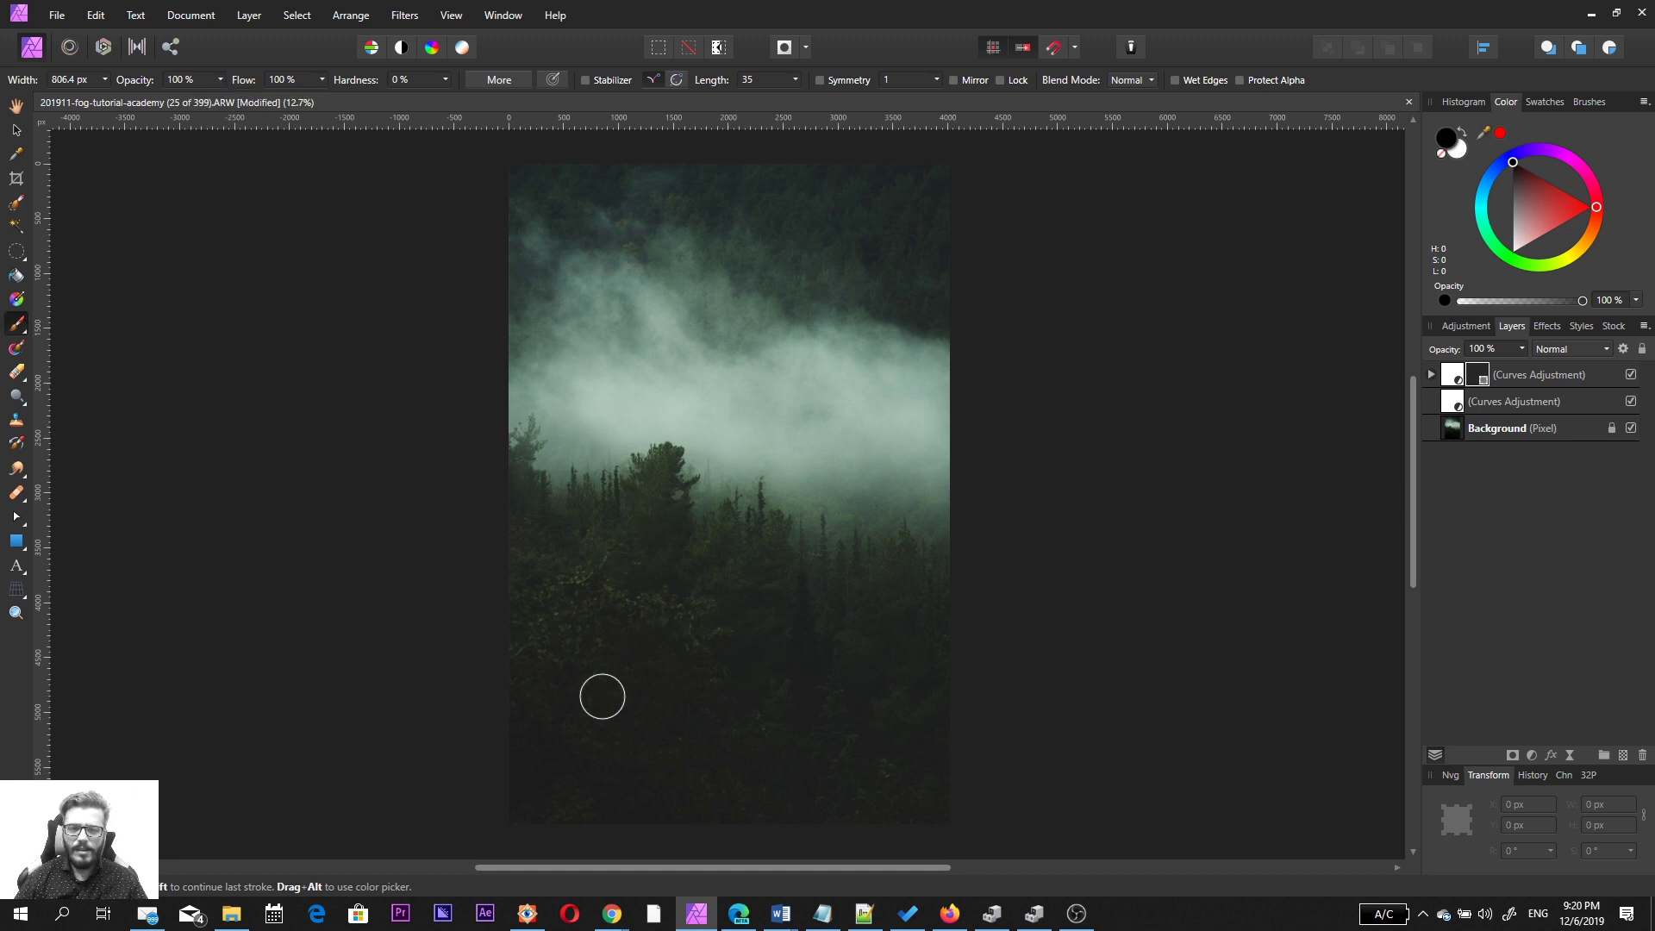
left_click(1462, 132)
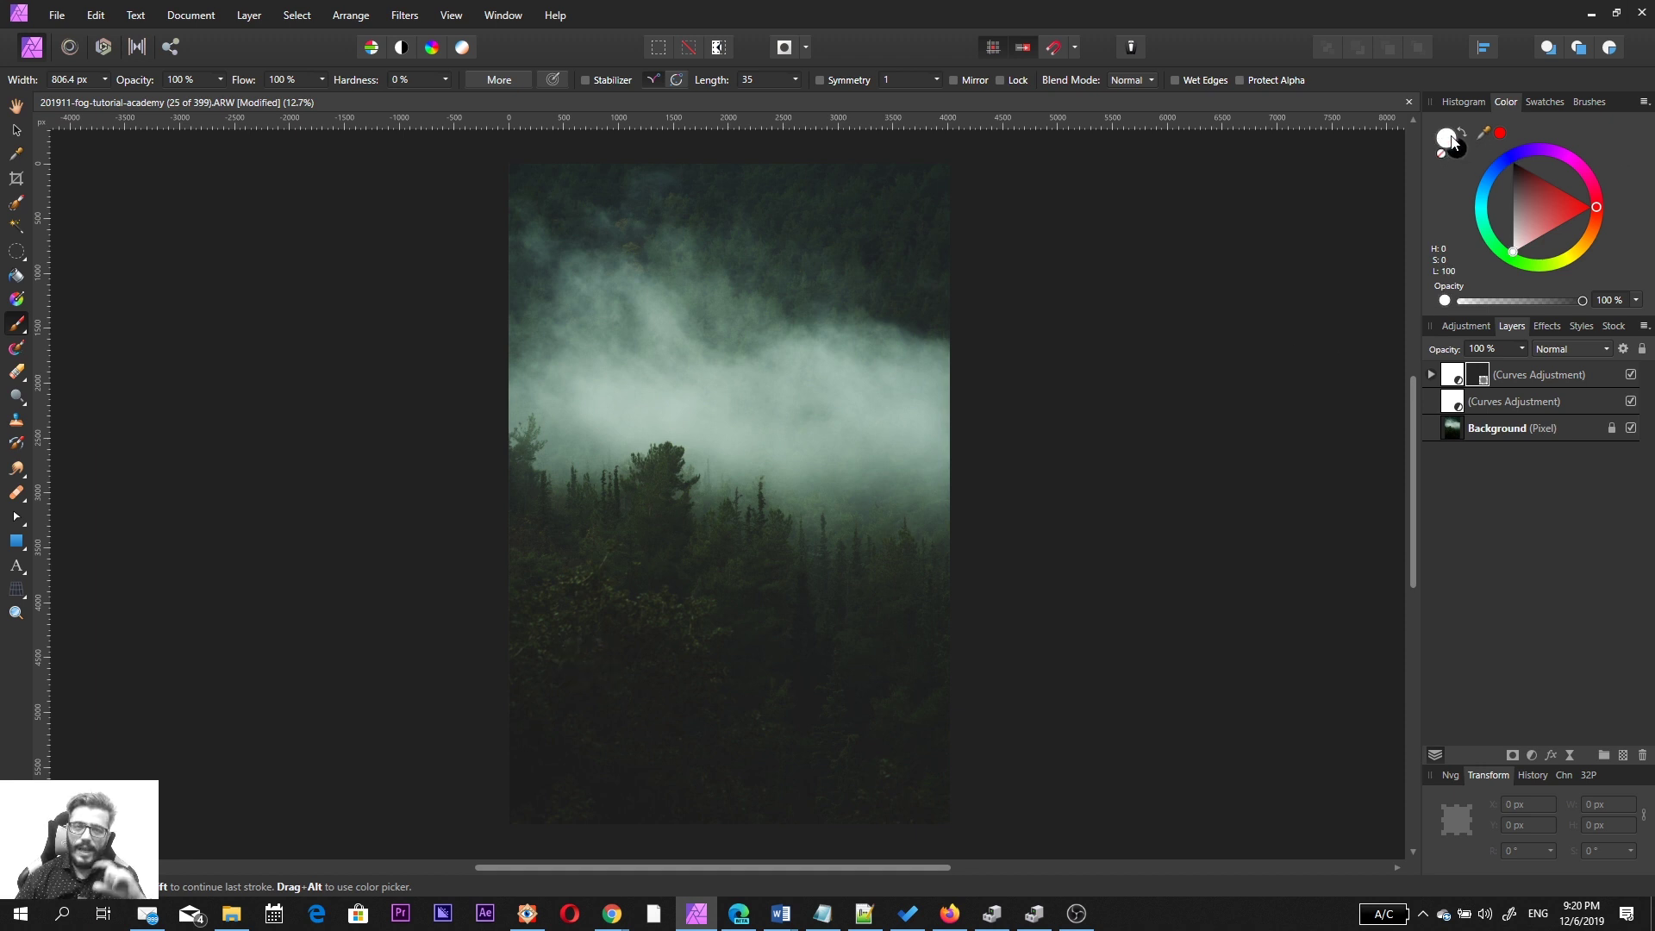
Step: Try painting white at full opacity on the mask over the lower trees and undo the stroke
left_click(627, 626)
mouse_move(603, 630)
left_mouse_down()
mouse_move(614, 597)
mouse_move(793, 686)
mouse_move(669, 623)
mouse_move(611, 587)
left_mouse_up()
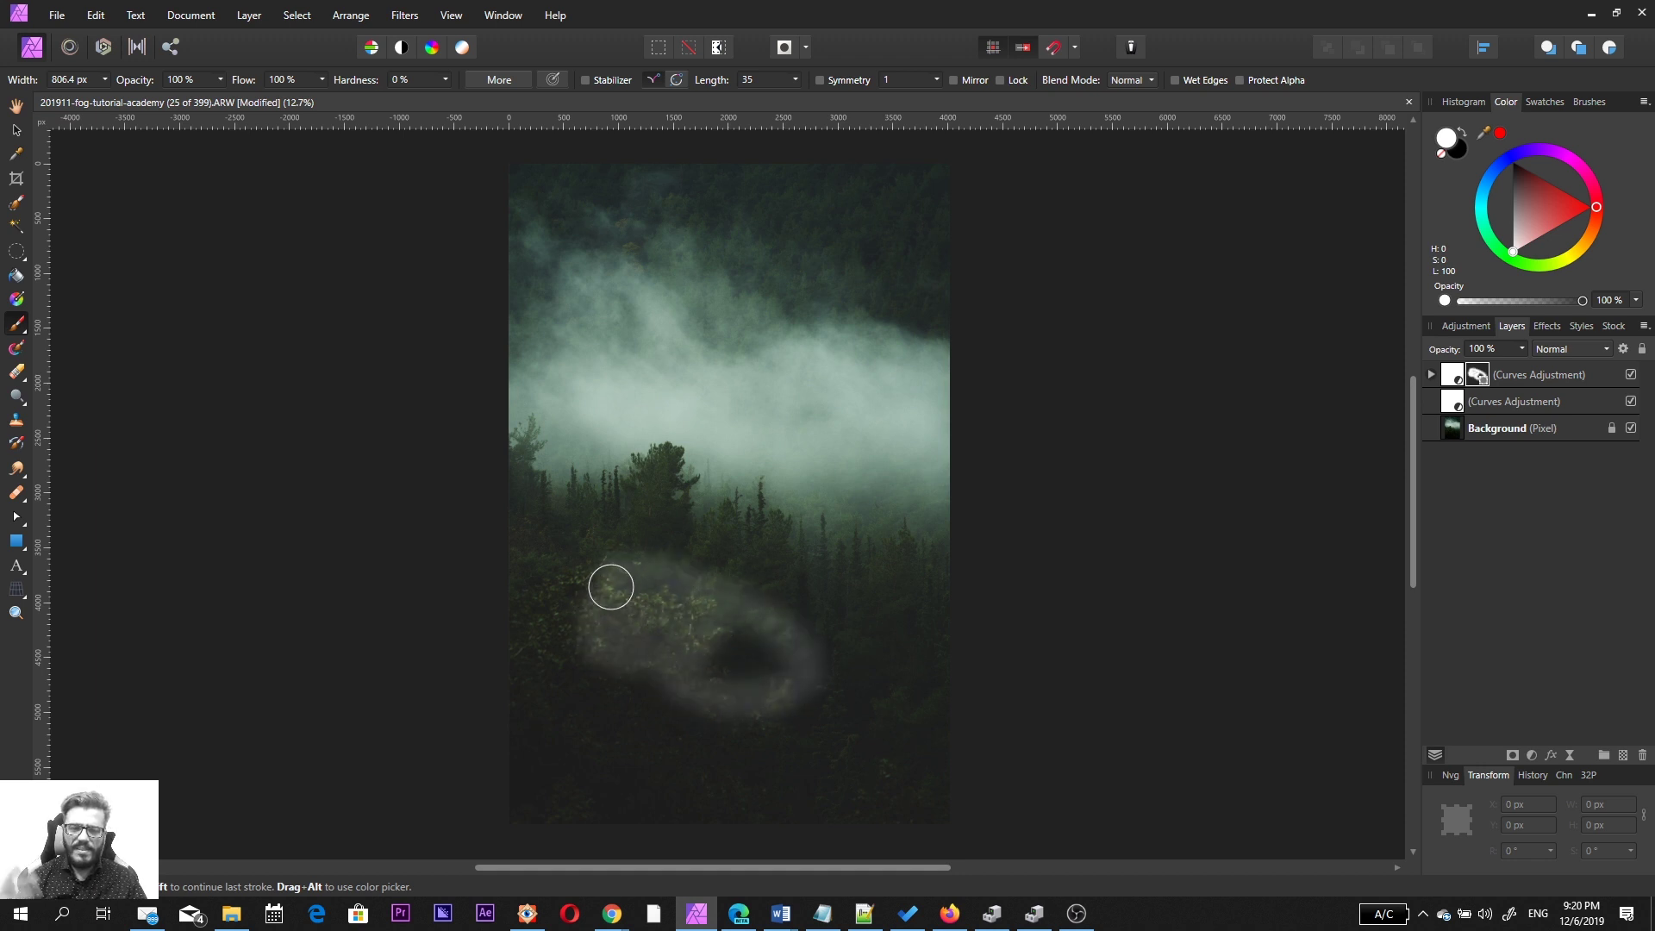
key("ctrl+z")
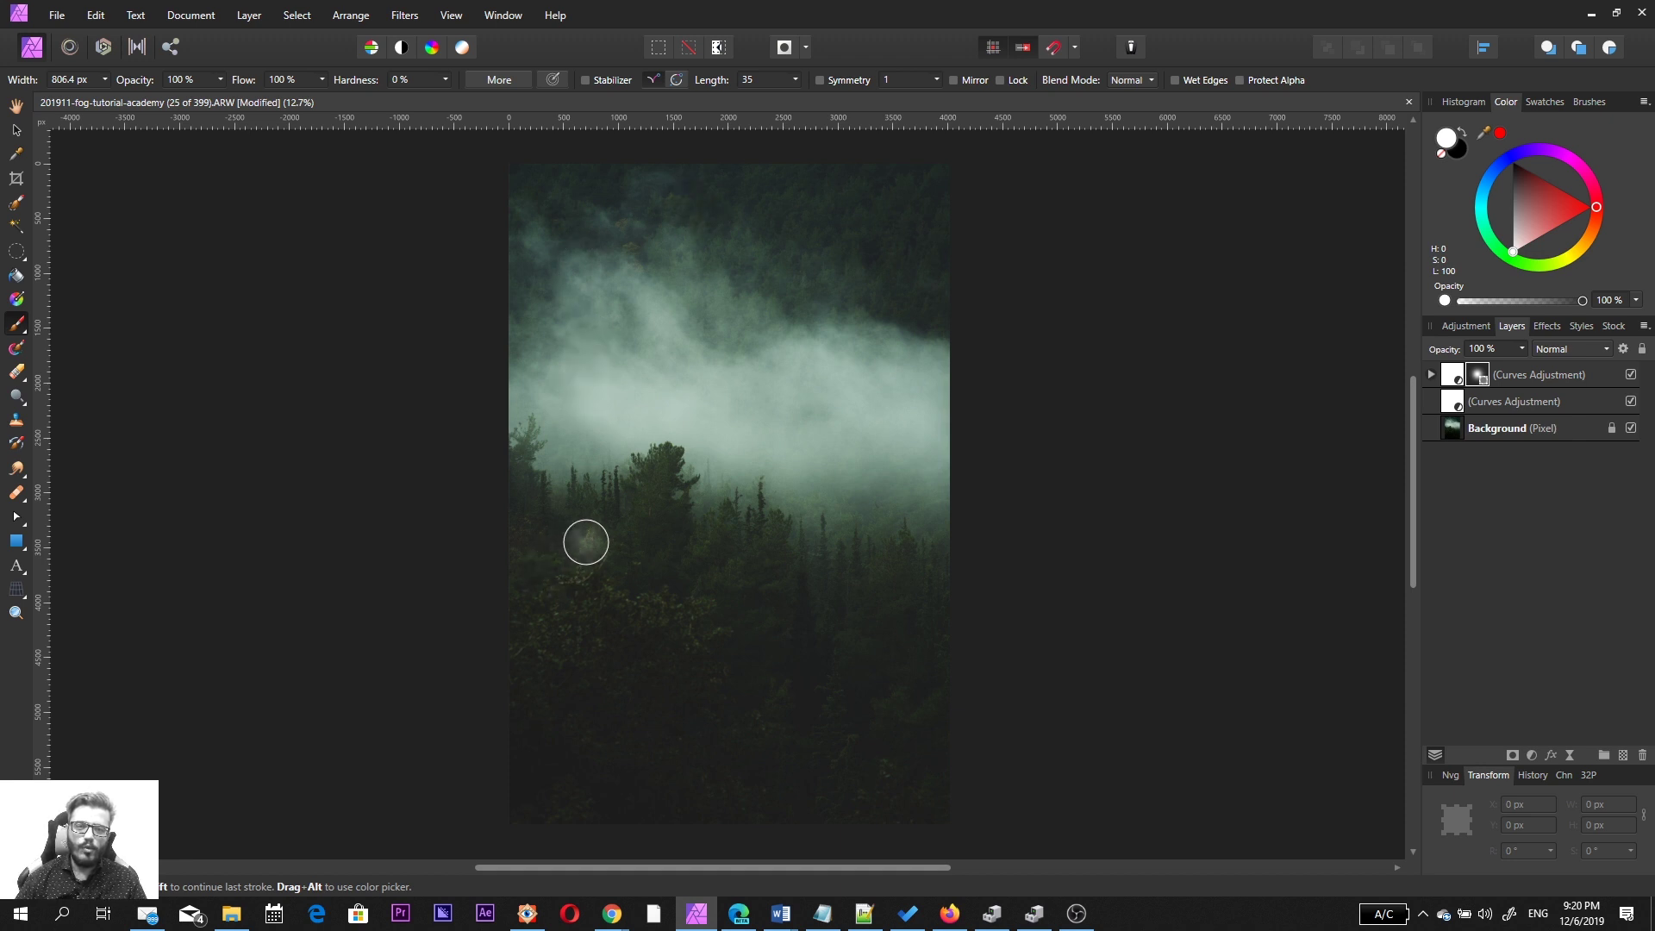
Step: Set the brush opacity to 19% for gradual painting on the mask
left_click(221, 80)
left_click_drag(137, 102, 130, 101)
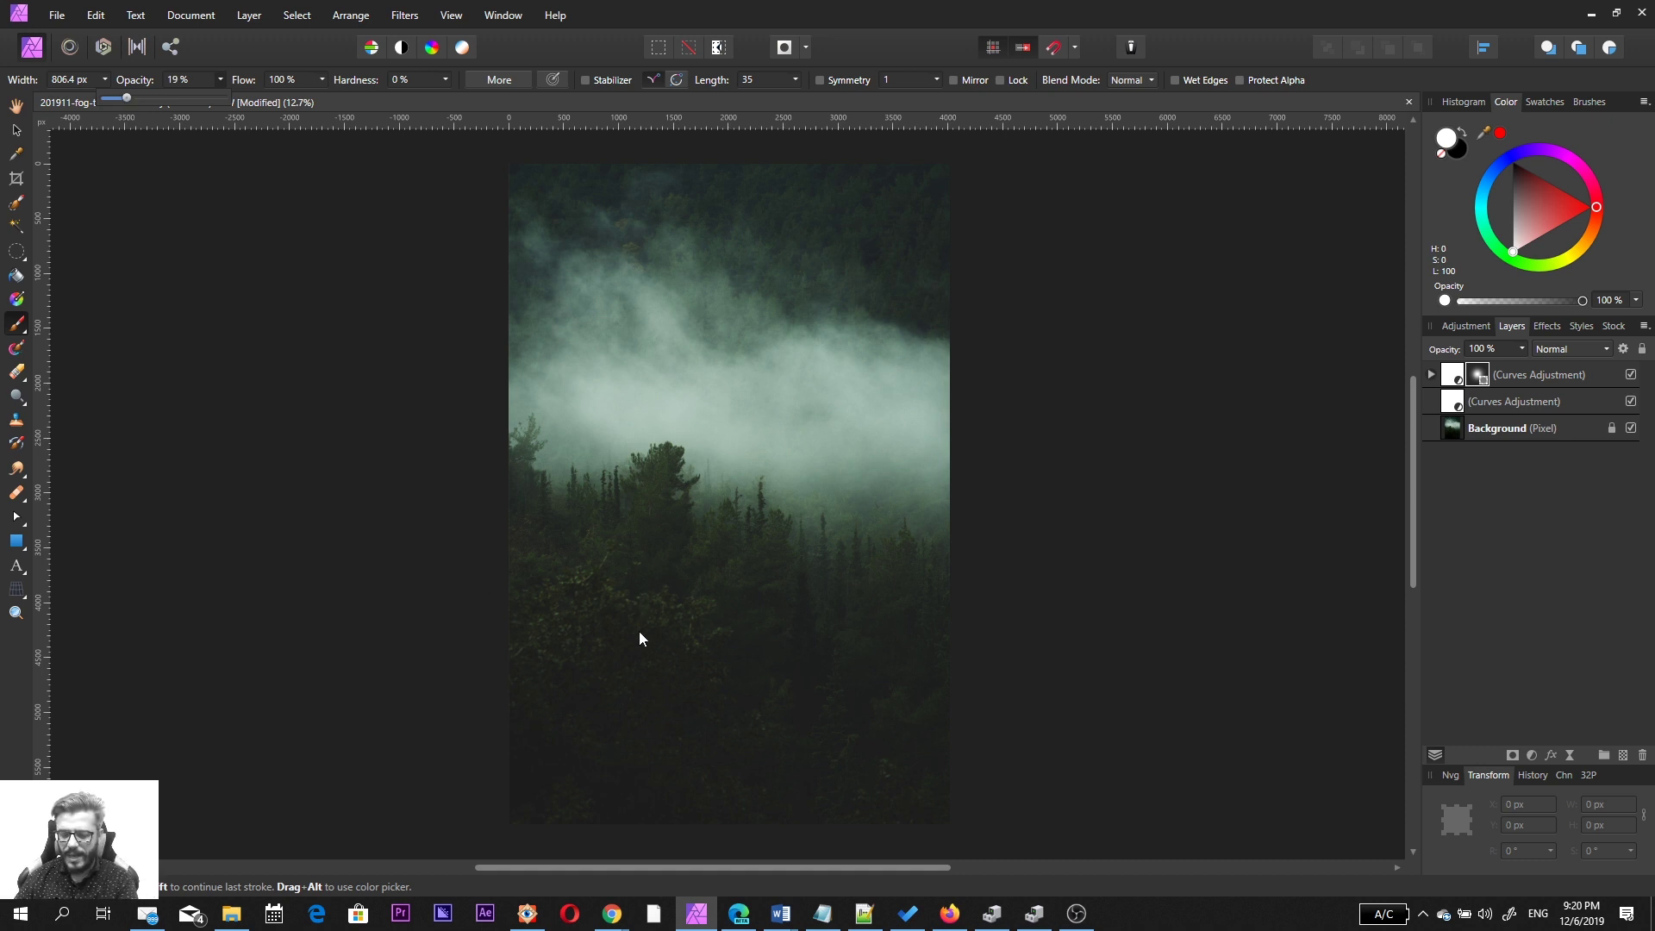
key("BackSpace")
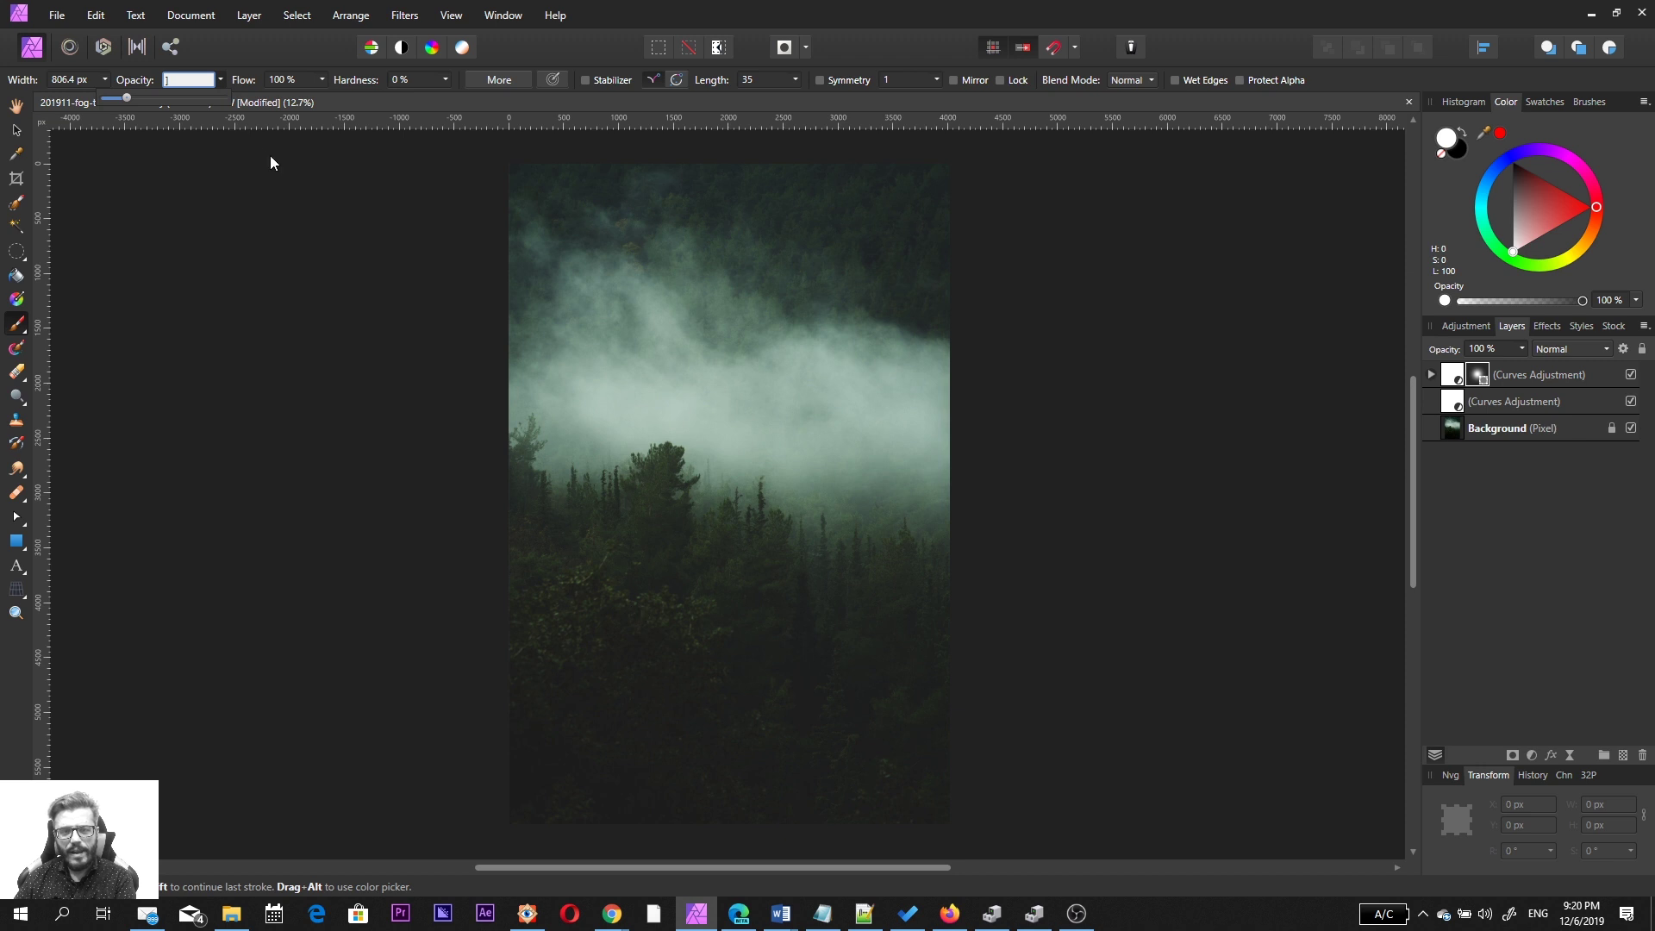
type("19")
key("Return")
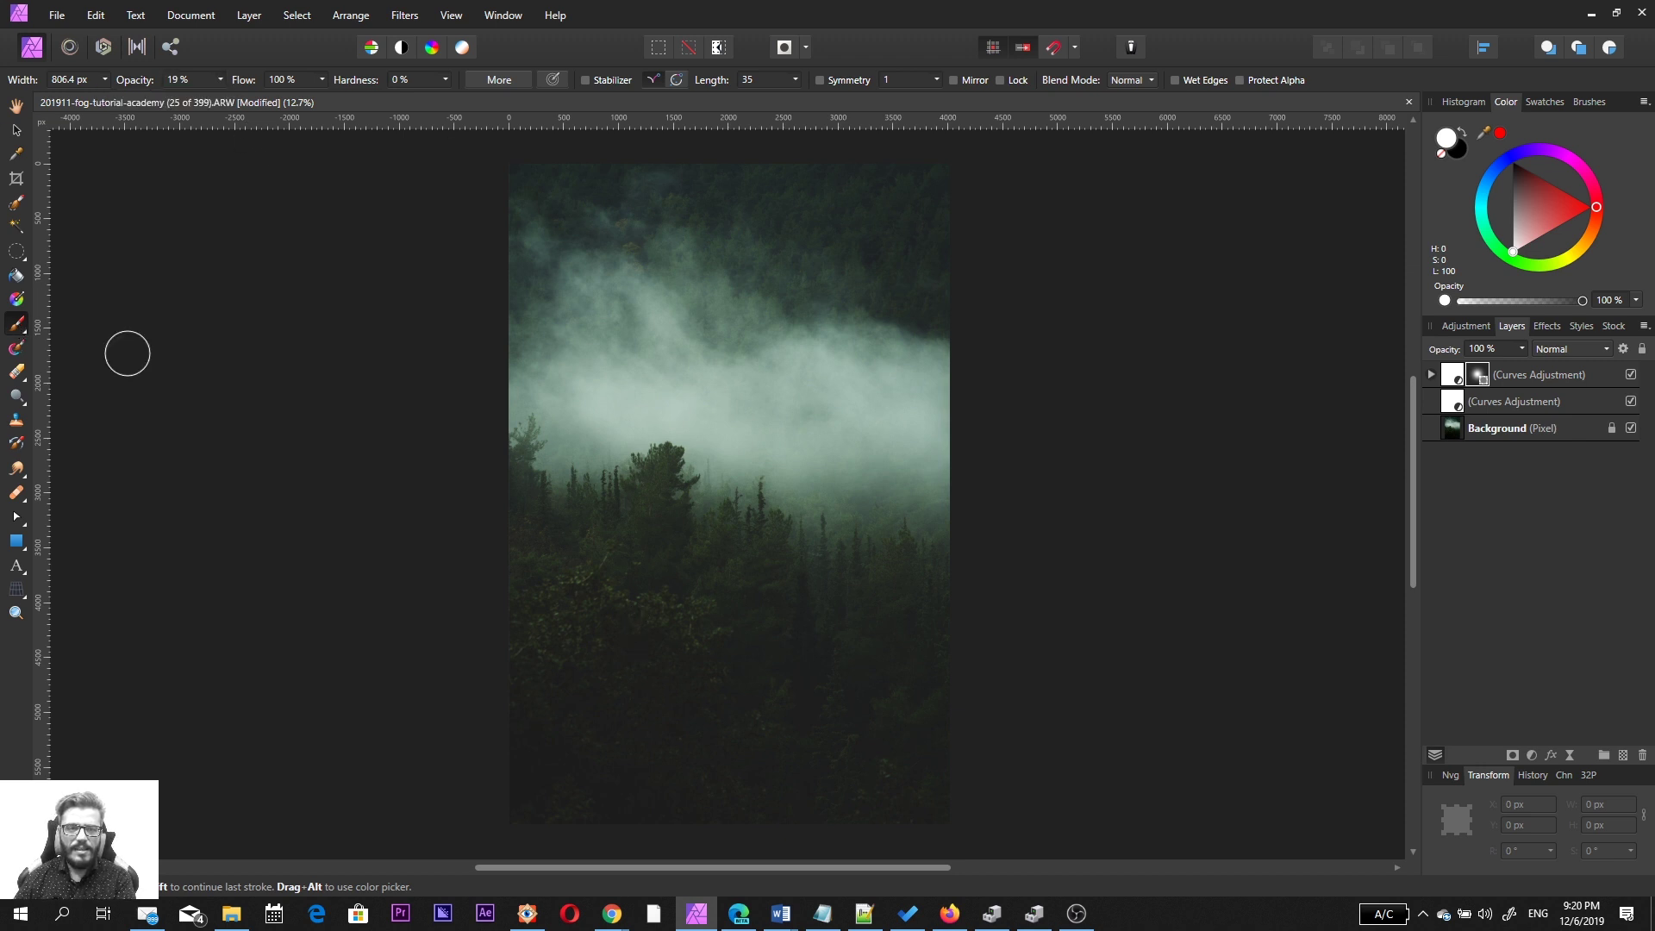
Step: Enlarge the brush to about 1379 px and softly paint white on the mask over the lower forest to brighten the trees
key("bracketright")
key("bracketright")
key("bracketright")
key("bracketright")
key("bracketright")
key("bracketright")
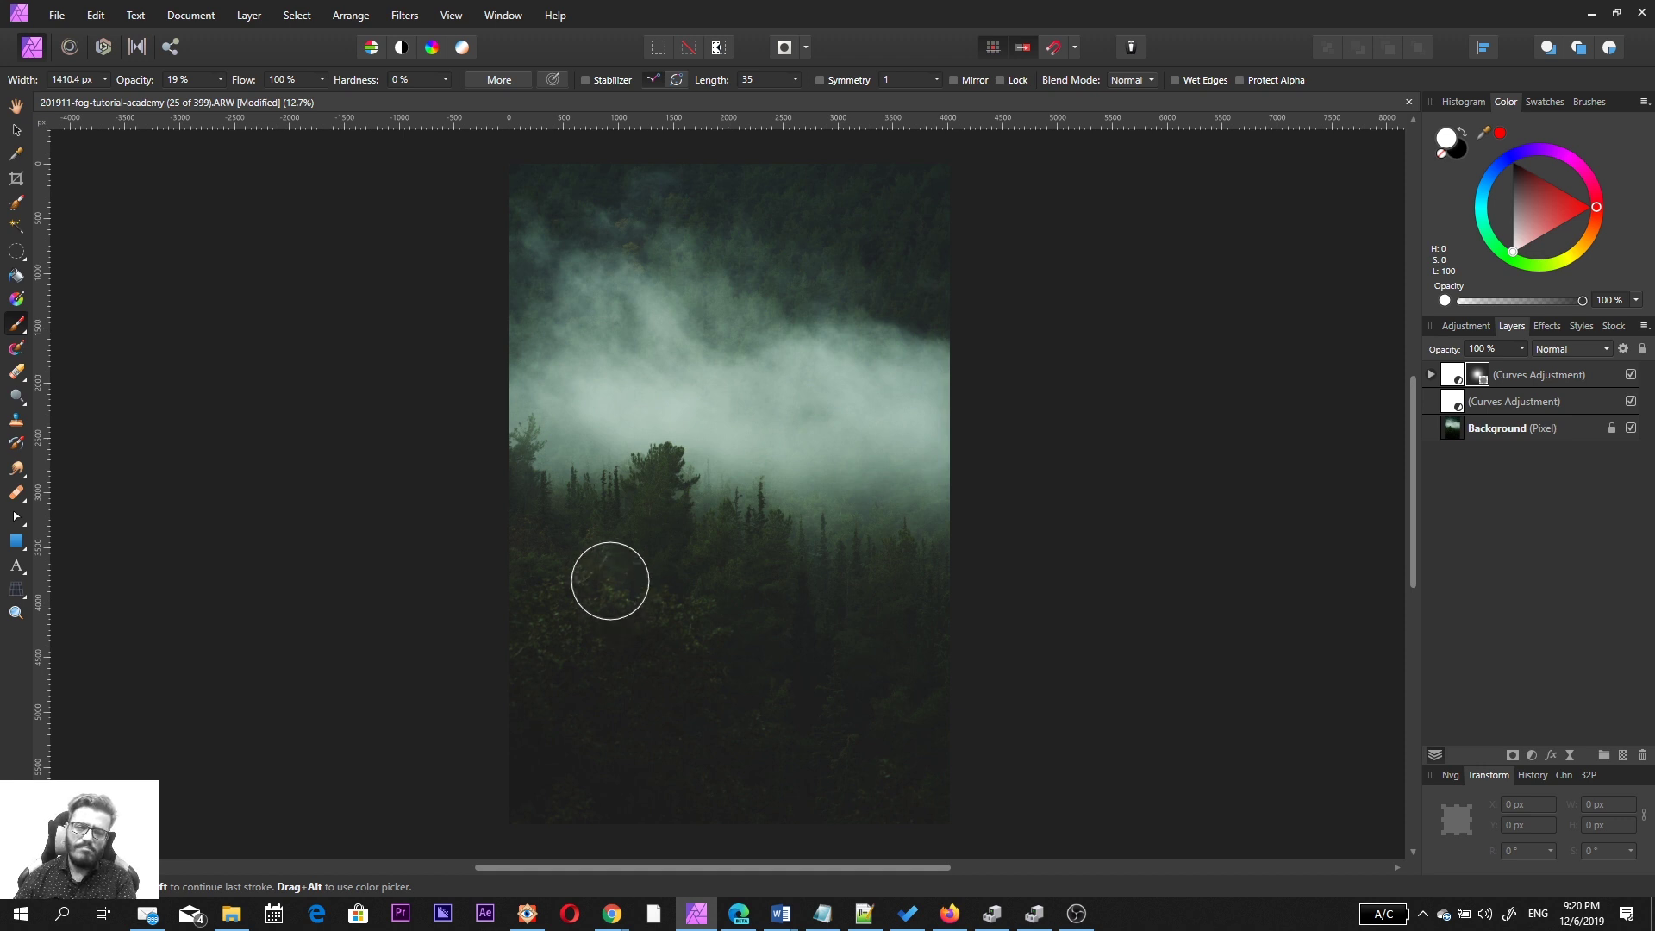
key("bracketleft")
key("bracketleft")
key("bracketright")
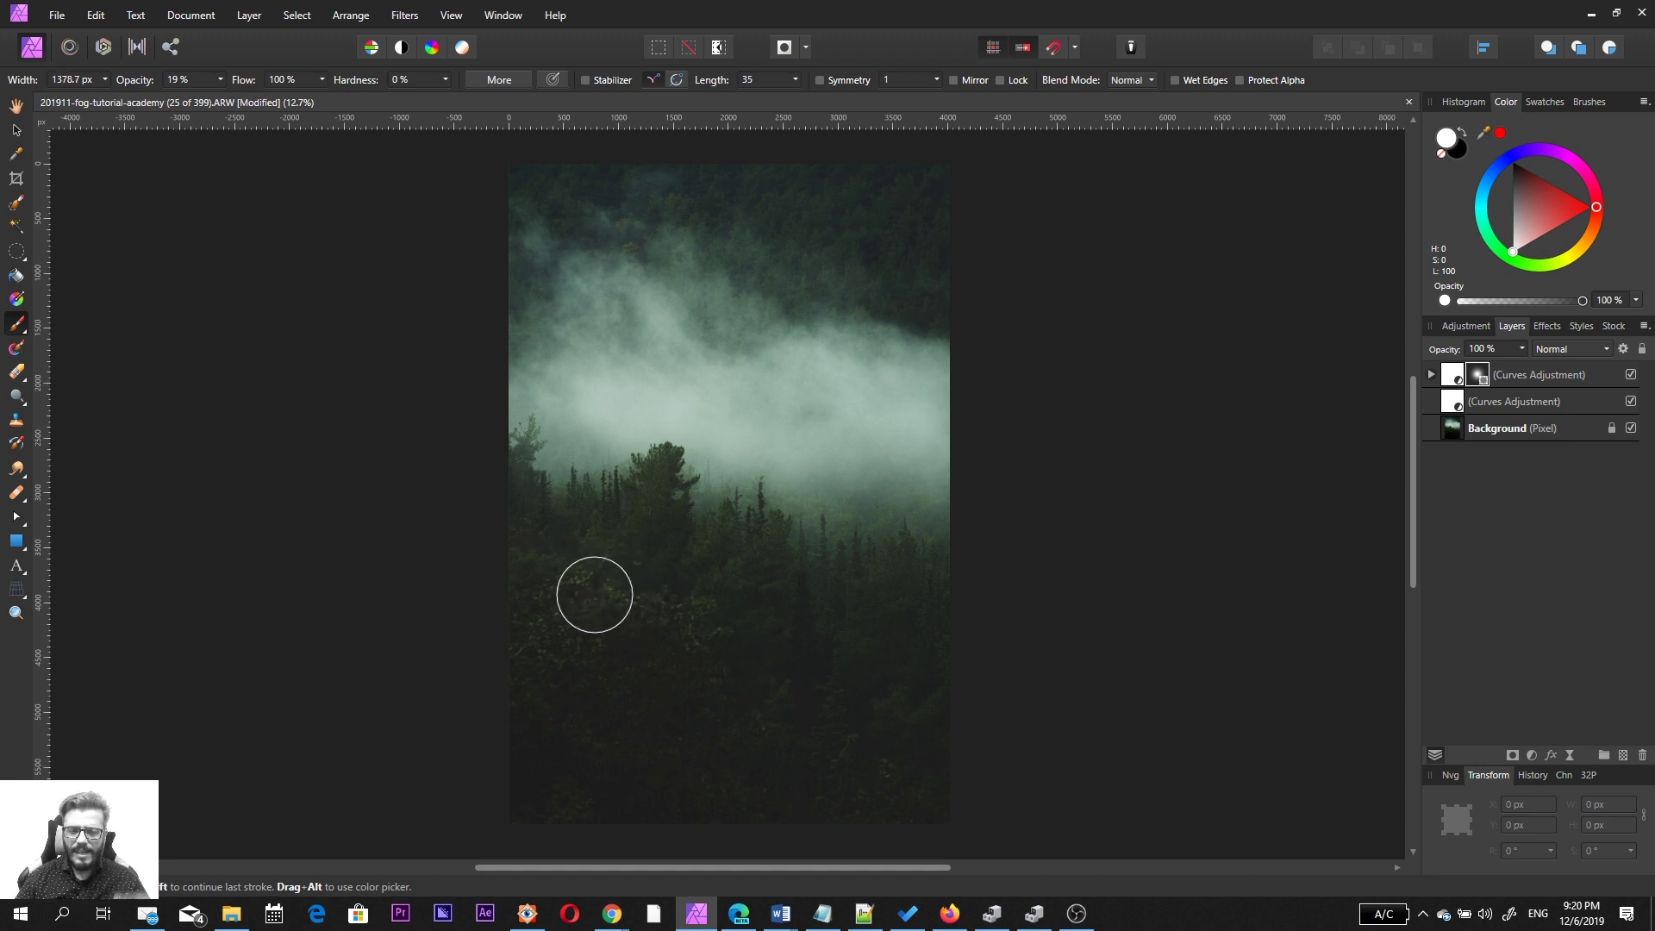
mouse_move(641, 649)
left_mouse_down()
mouse_move(715, 607)
mouse_move(717, 623)
mouse_move(788, 605)
mouse_move(848, 644)
mouse_move(833, 658)
mouse_move(756, 631)
left_mouse_up()
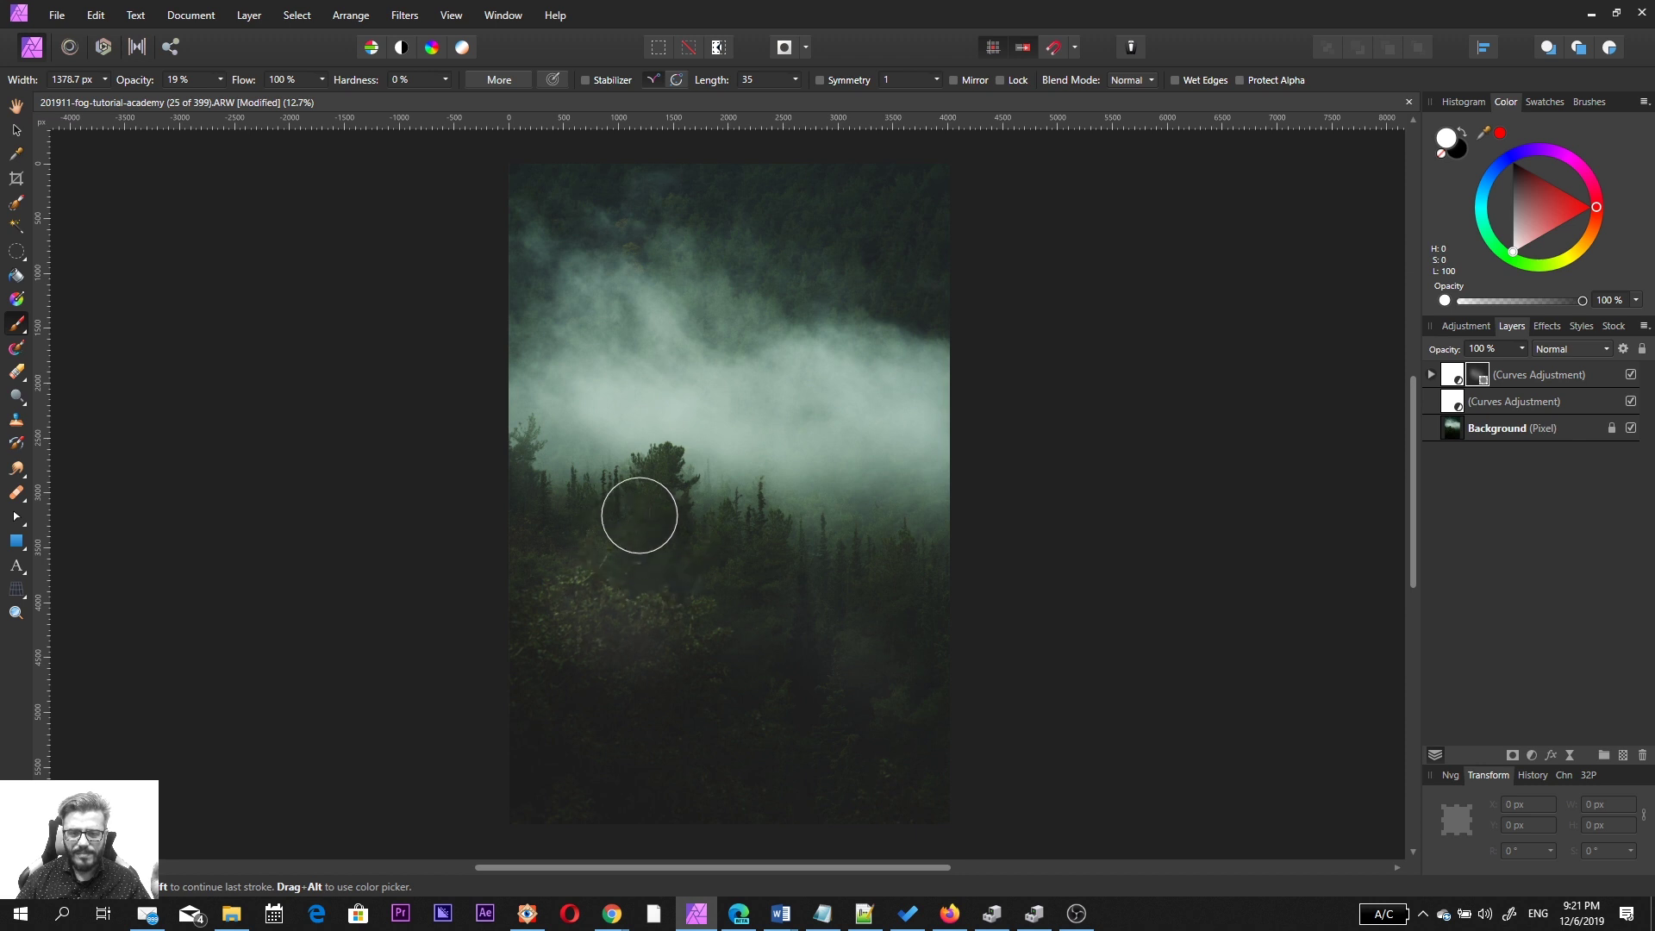
left_click_drag(789, 648, 786, 628)
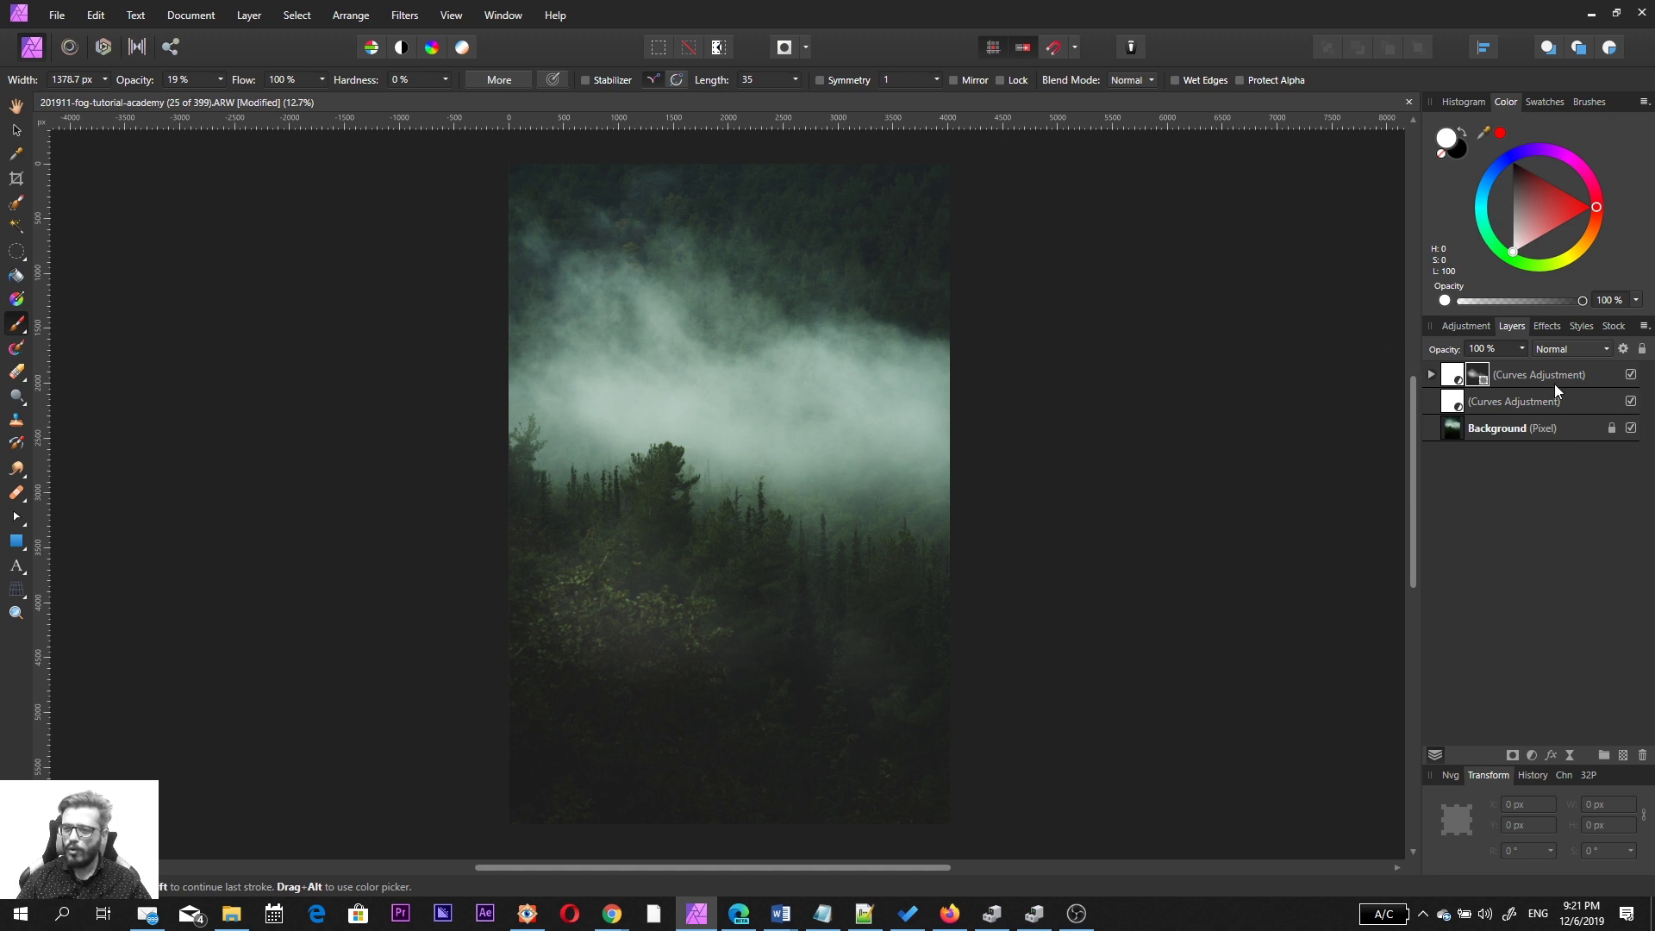
Step: Reopen the masked Curves adjustment, try a steeper multi-point contrast curve on it, and undo those curve changes
double_click(1445, 382)
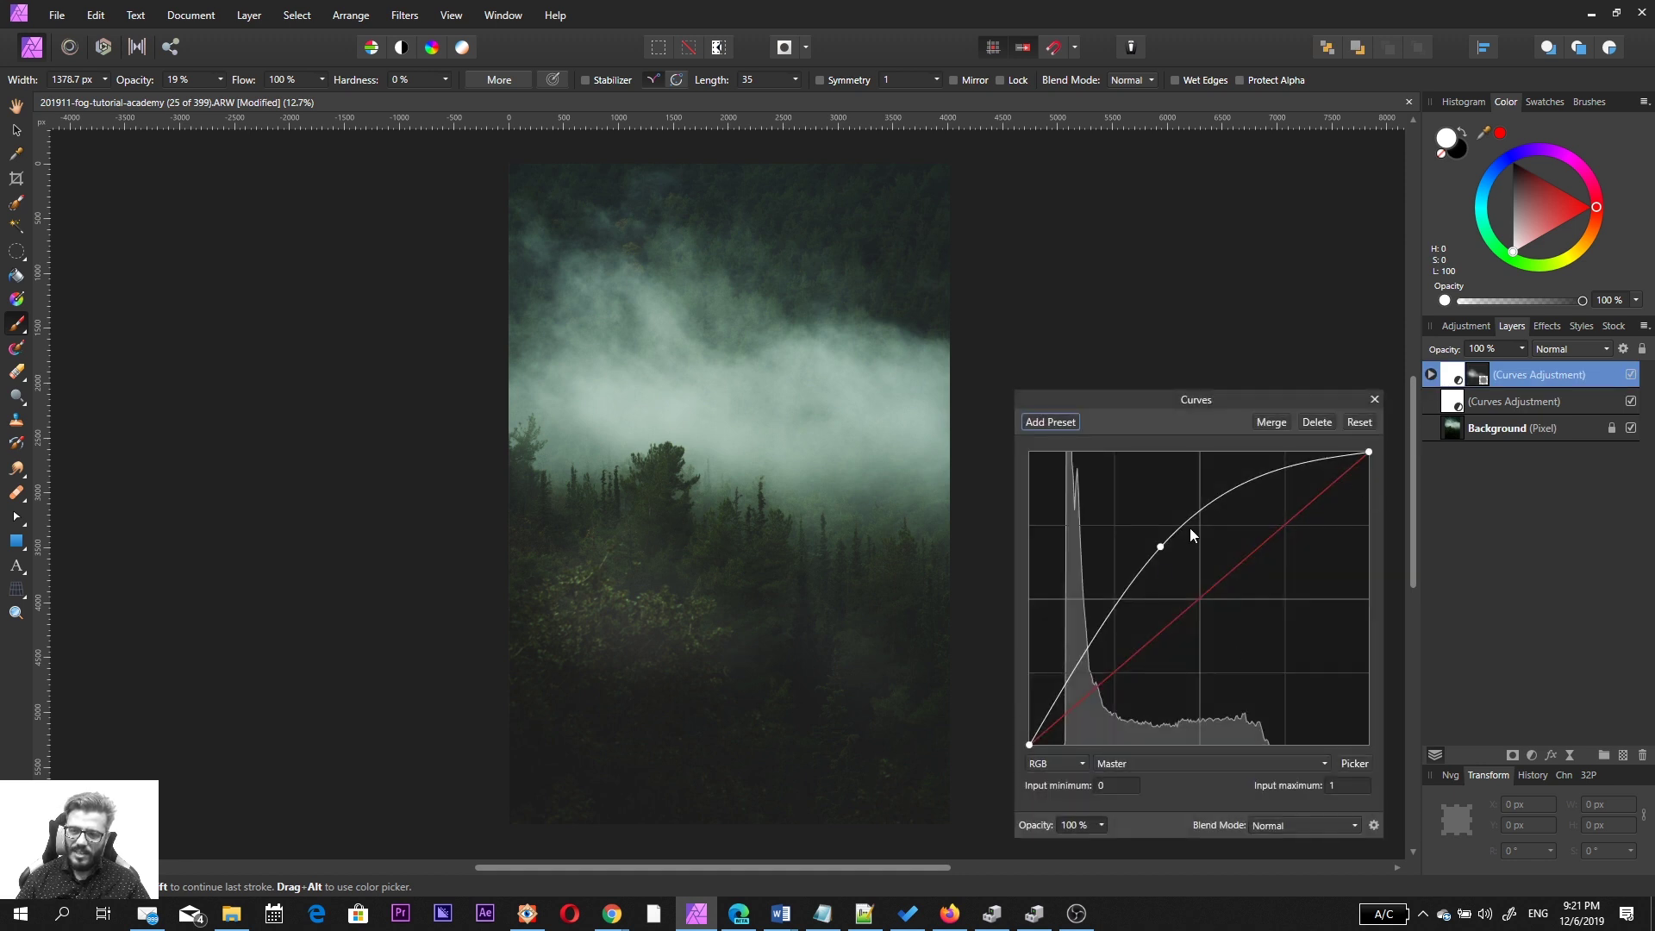
left_click_drag(1164, 543, 1179, 595)
left_click(1270, 514)
left_click_drag(1273, 516, 1233, 485)
mouse_move(1121, 659)
left_mouse_down()
mouse_move(1122, 680)
mouse_move(1096, 677)
left_mouse_up()
left_click_drag(1177, 593, 1146, 580)
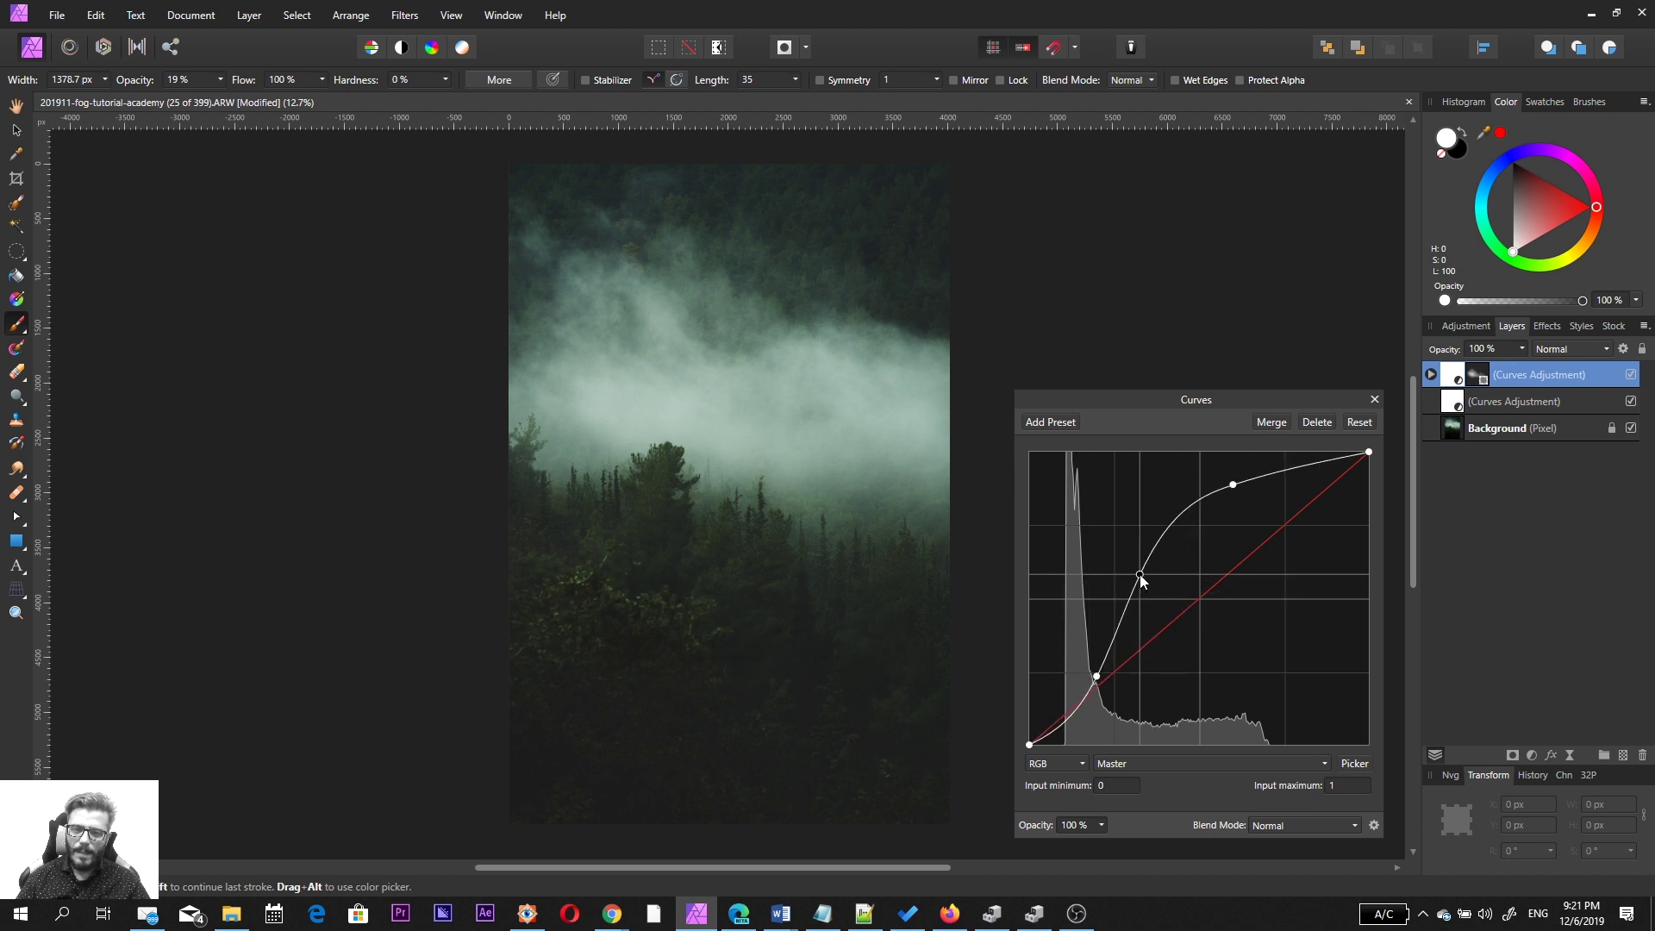
key("ctrl+z")
left_click_drag(1233, 485, 1184, 469)
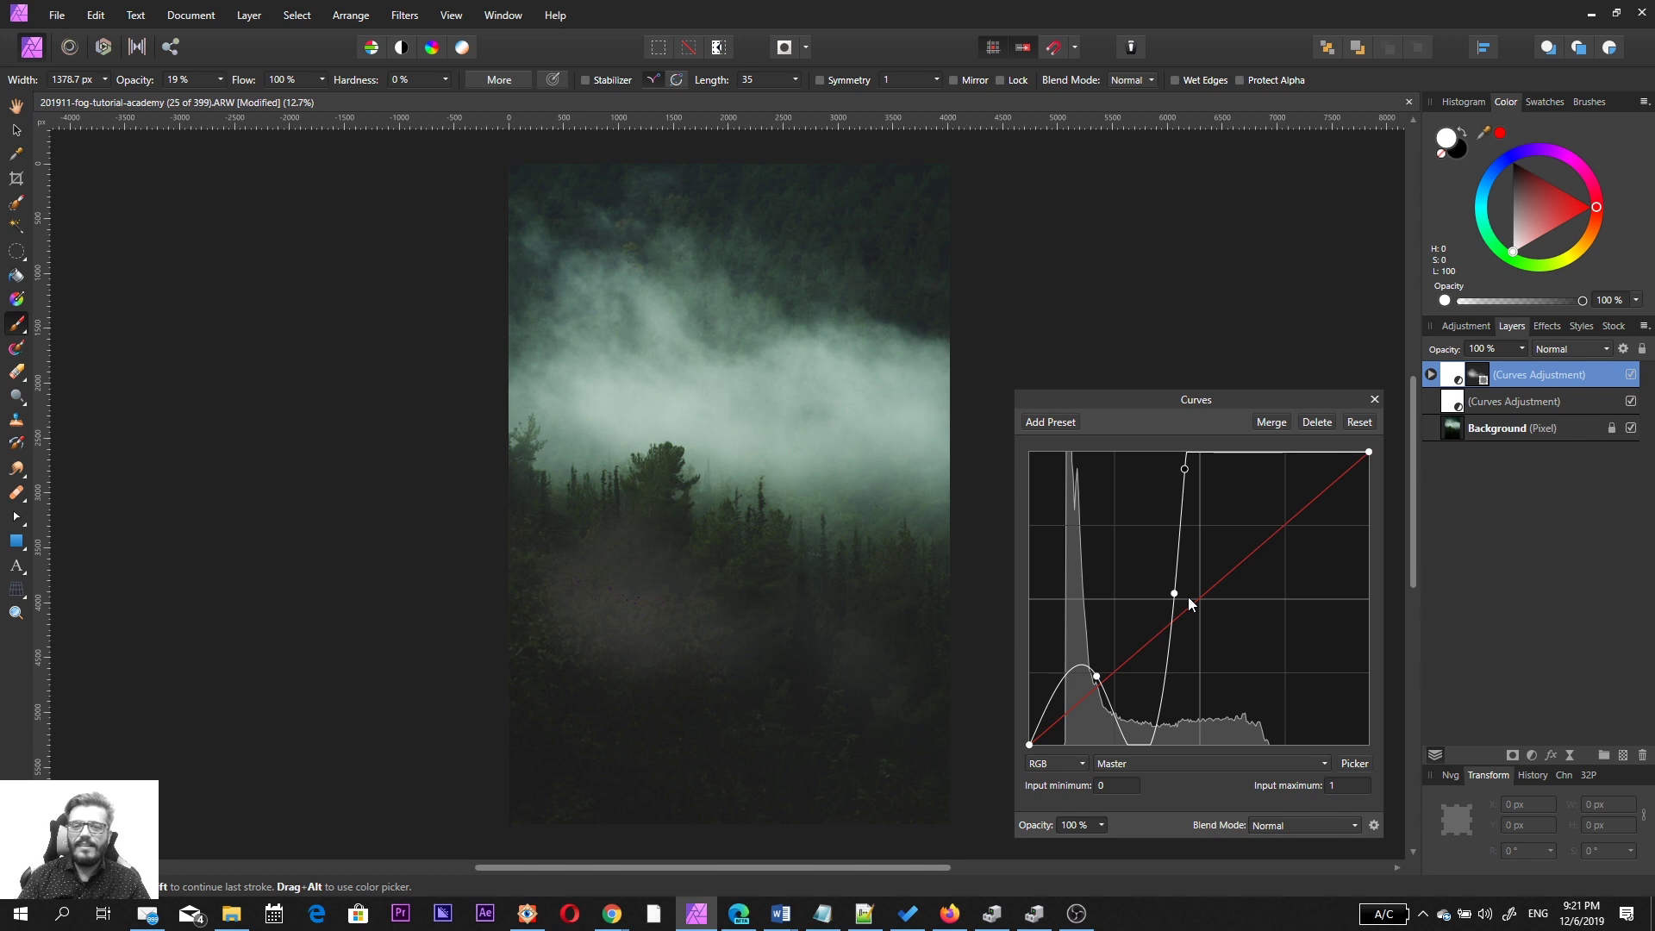
key("ctrl+z")
Step: Shift the masked adjustment's single curve point toward the shadows, keeping it above the diagonal for a gentler lift, and close the curve settings
left_click_drag(1160, 547, 1240, 645)
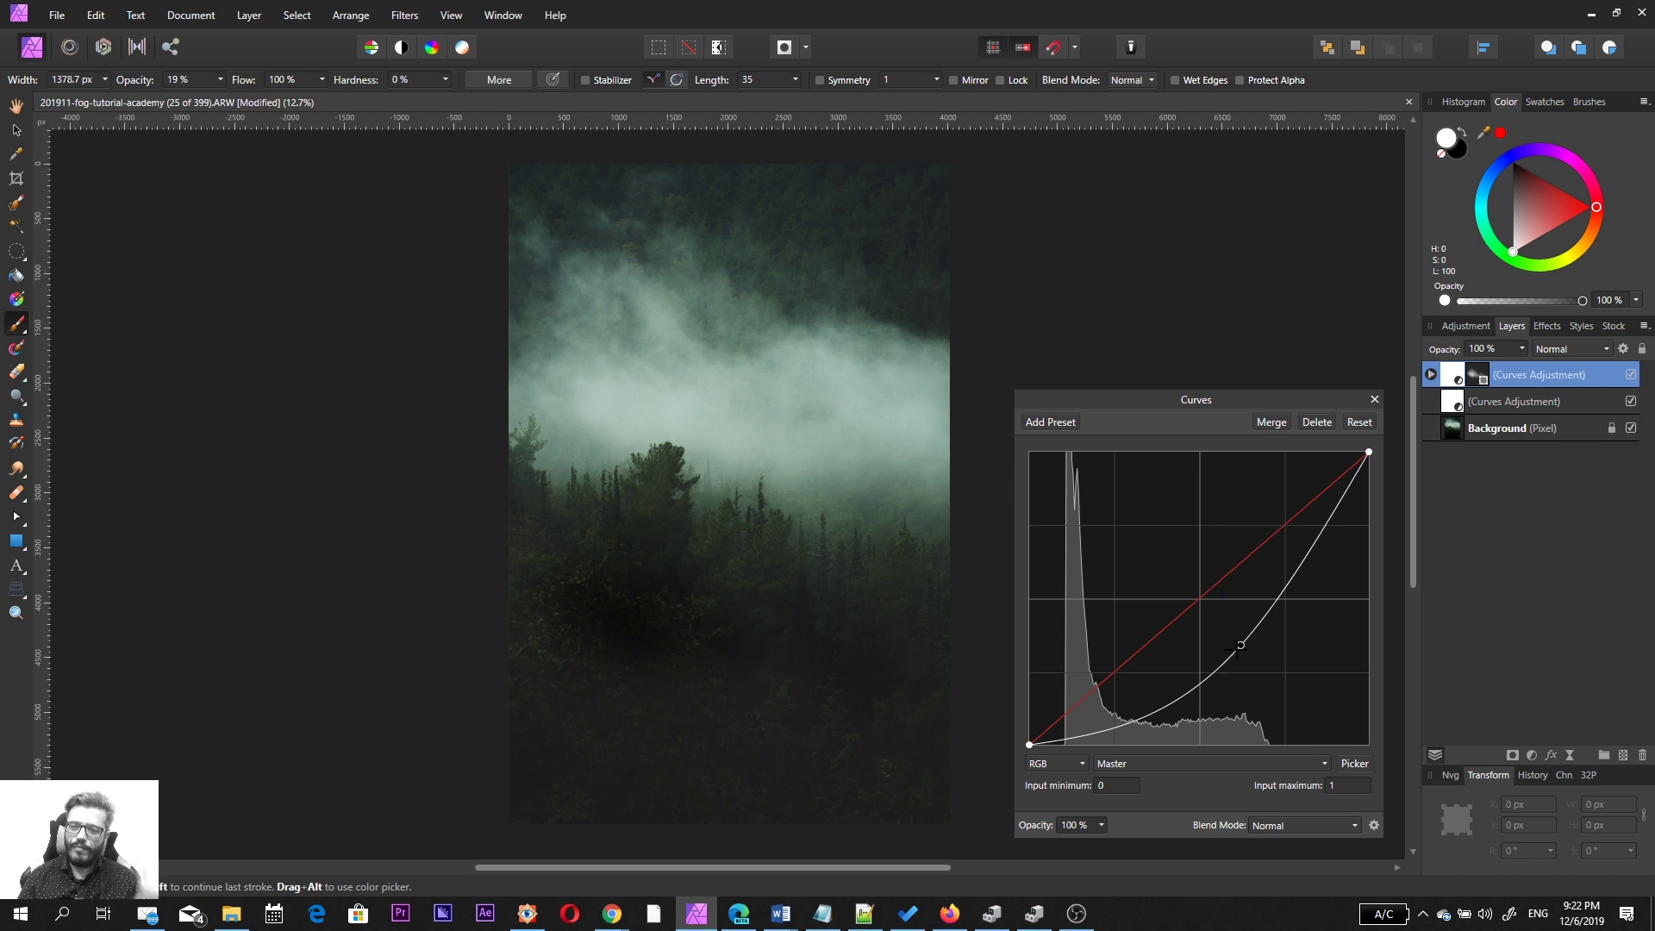
left_click(1239, 645)
left_click_drag(1210, 638, 1135, 587)
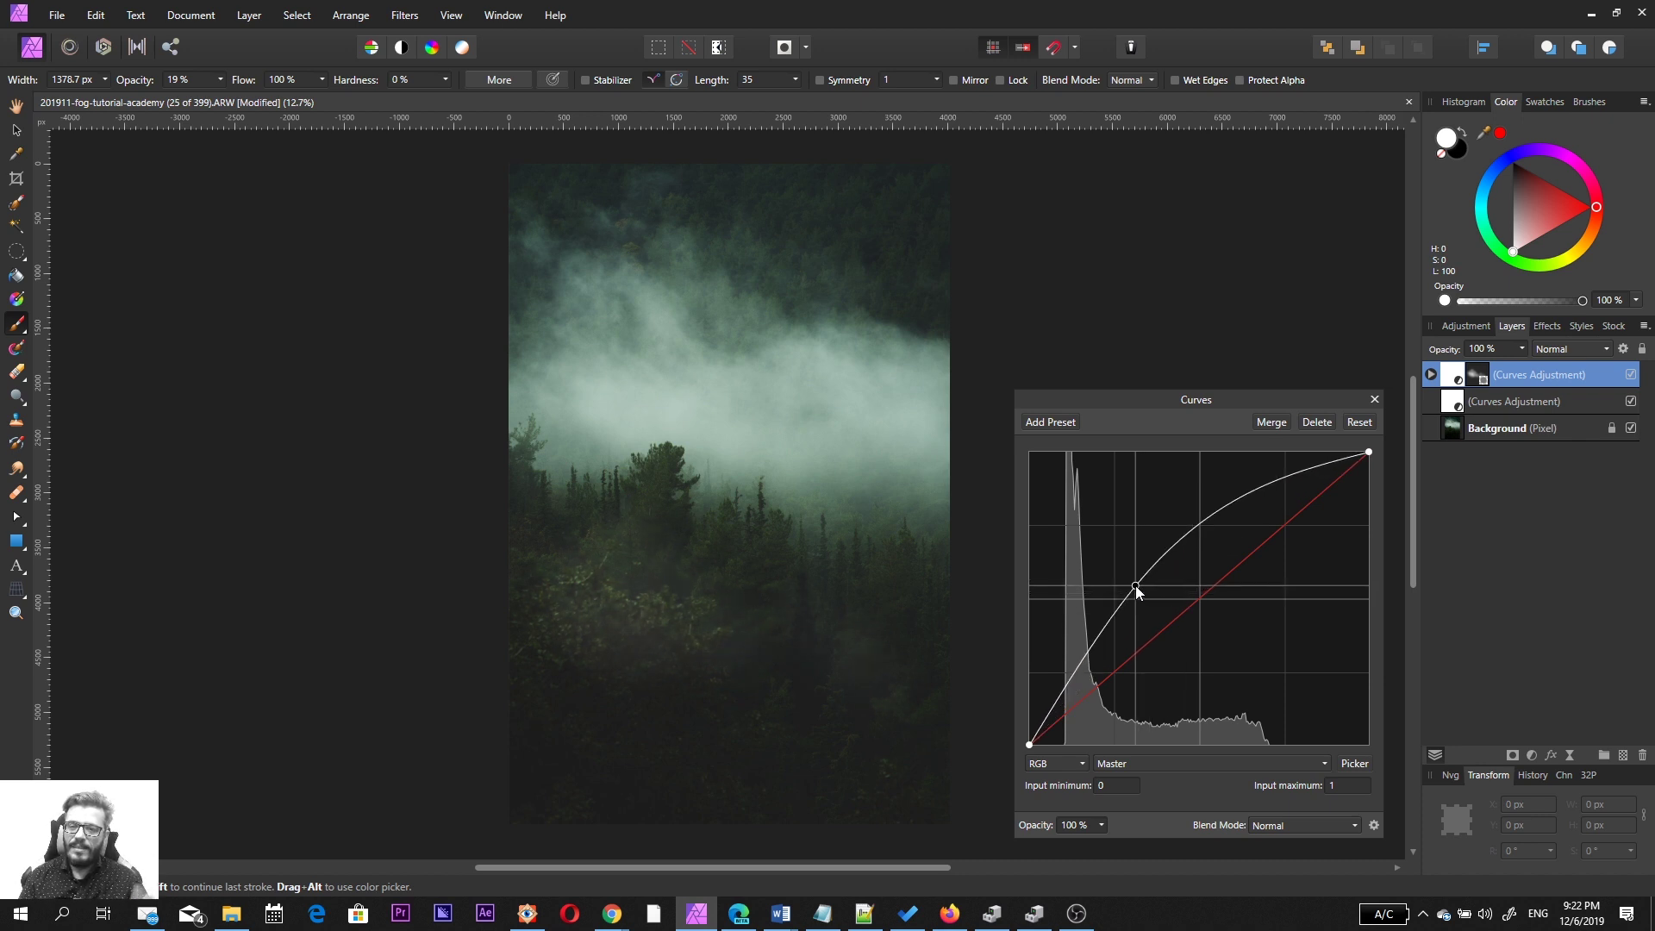
left_click_drag(1136, 586, 1135, 586)
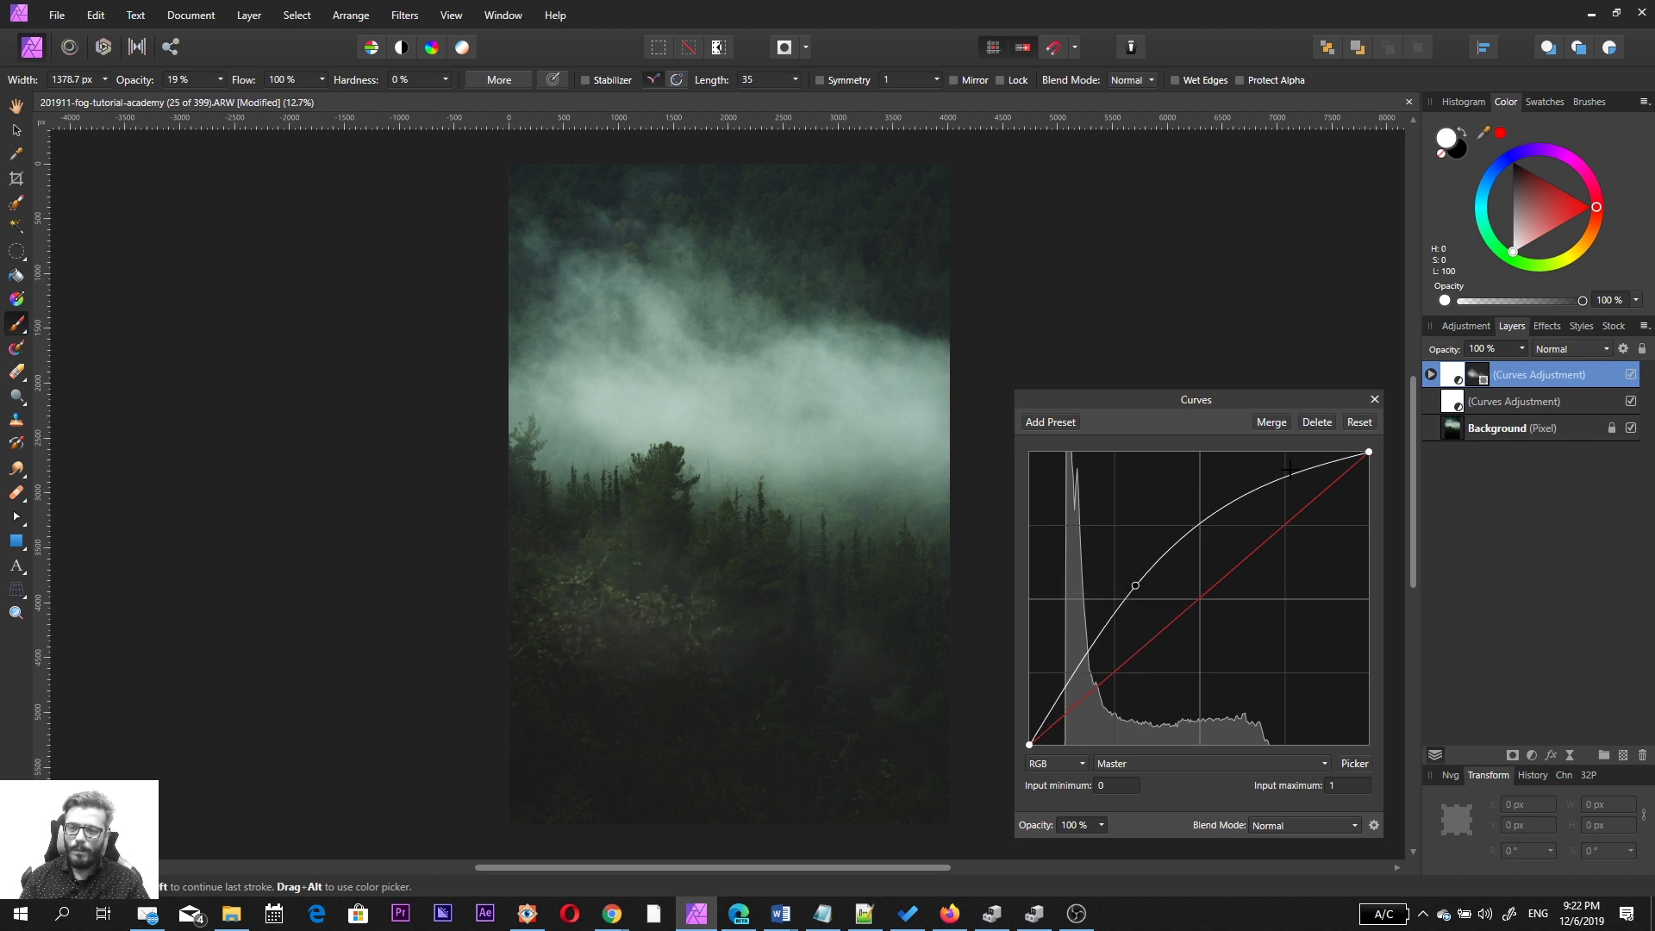
left_click(1375, 399)
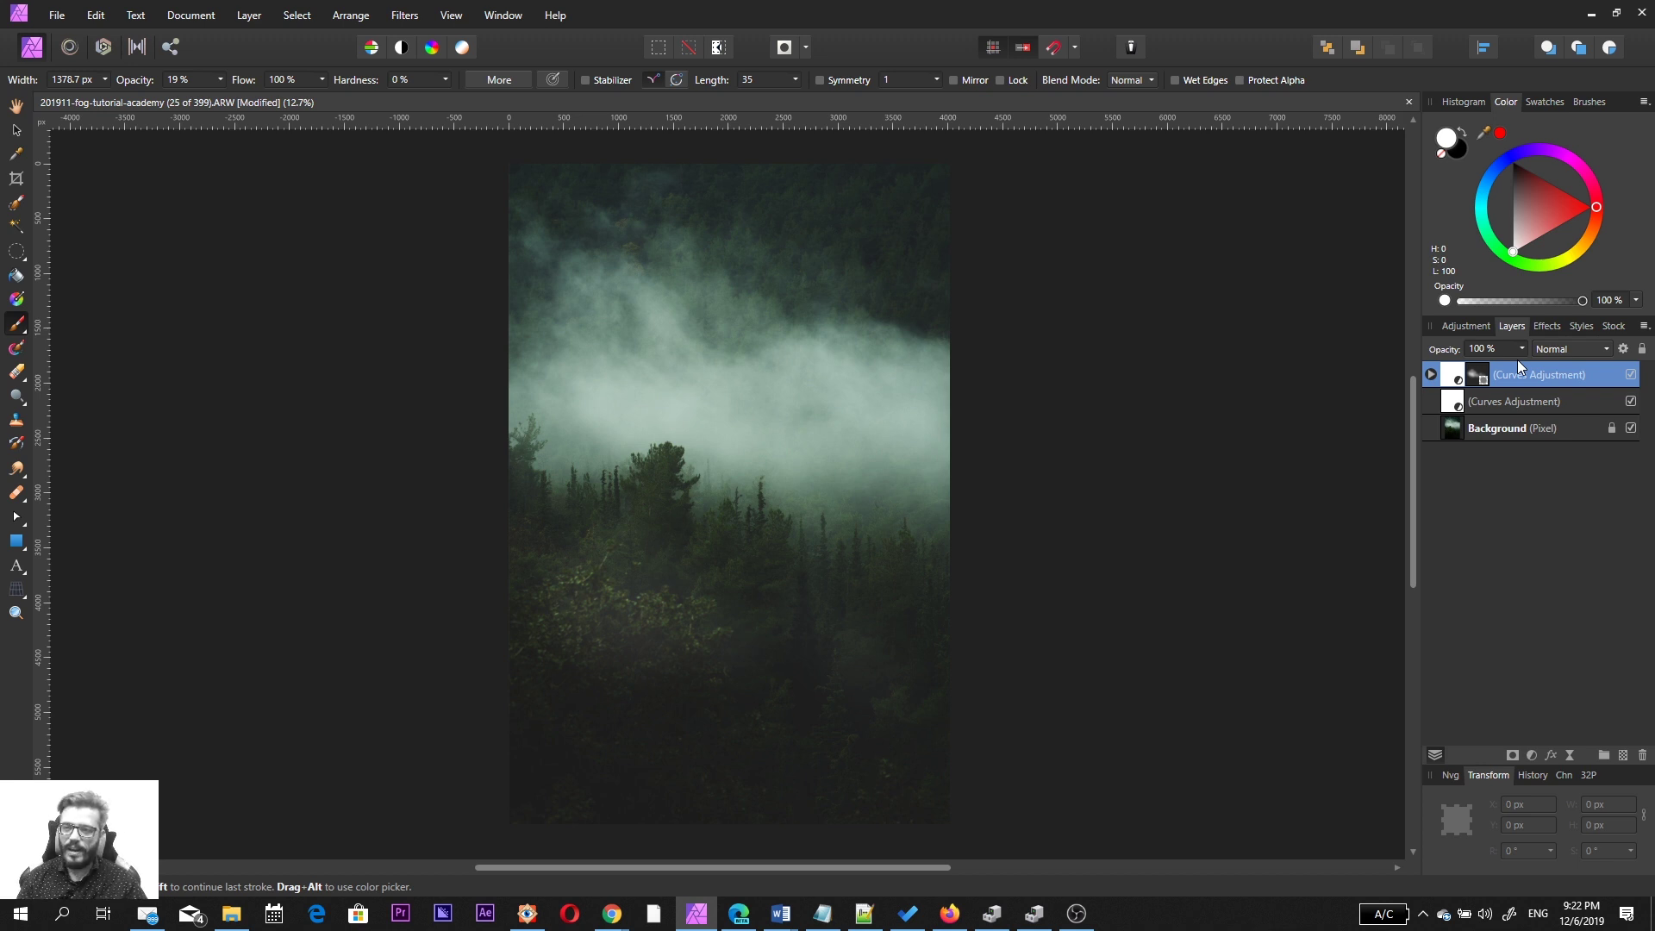
Step: Move the masked Curves adjustment below the other one, then lift its shadow tones further and add a highlight point nearer the diagonal
left_click_drag(1456, 382, 1427, 411)
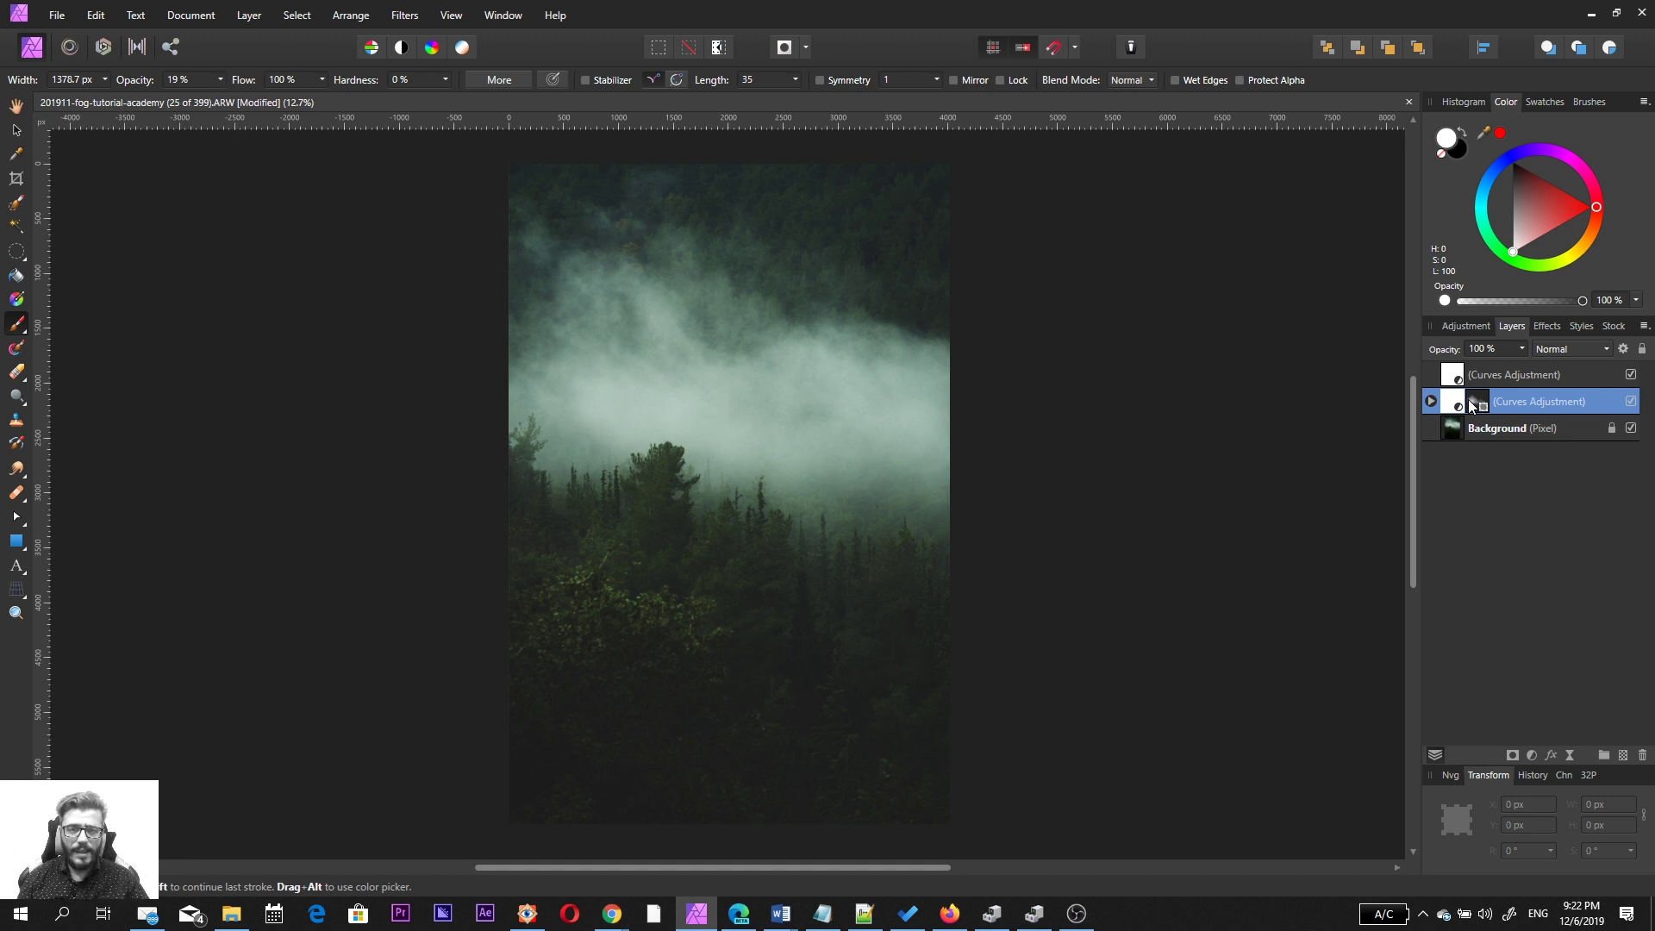
double_click(1455, 403)
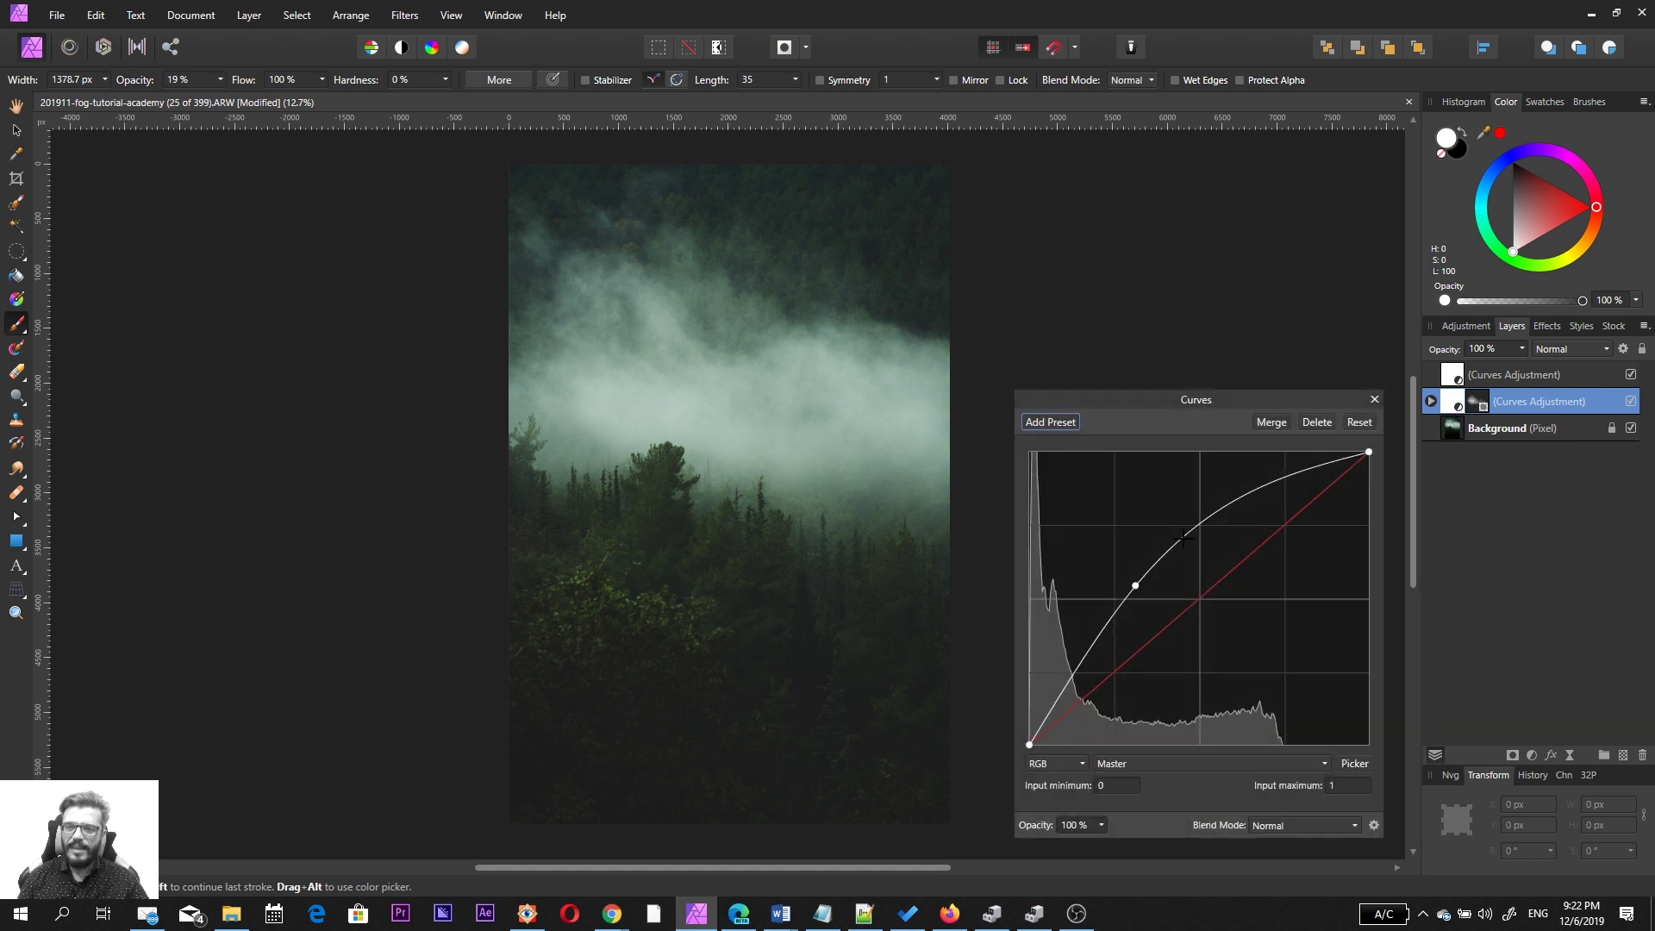
left_click(1135, 586)
mouse_move(1136, 588)
left_mouse_down()
mouse_move(1168, 580)
mouse_move(1163, 542)
mouse_move(1114, 589)
left_mouse_up()
left_click_drag(1162, 539, 1208, 527)
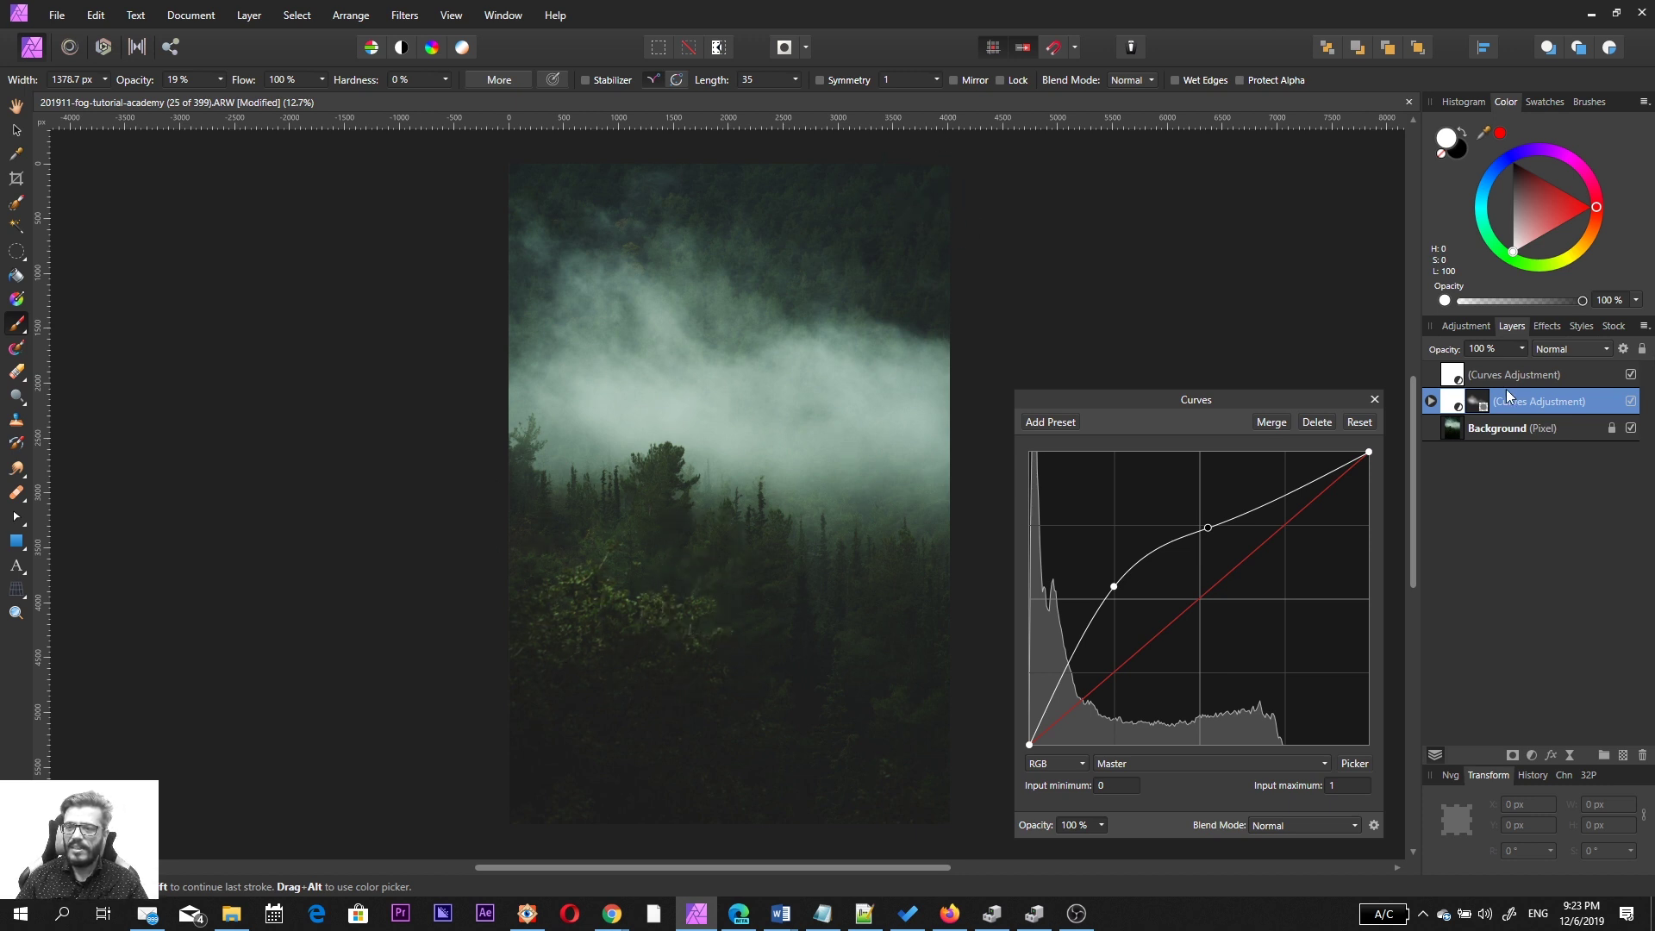
Step: Select the lower Curves adjustment's mask and paint white over the dark trees in the photo's lower-right area to brighten them
left_click(1477, 401)
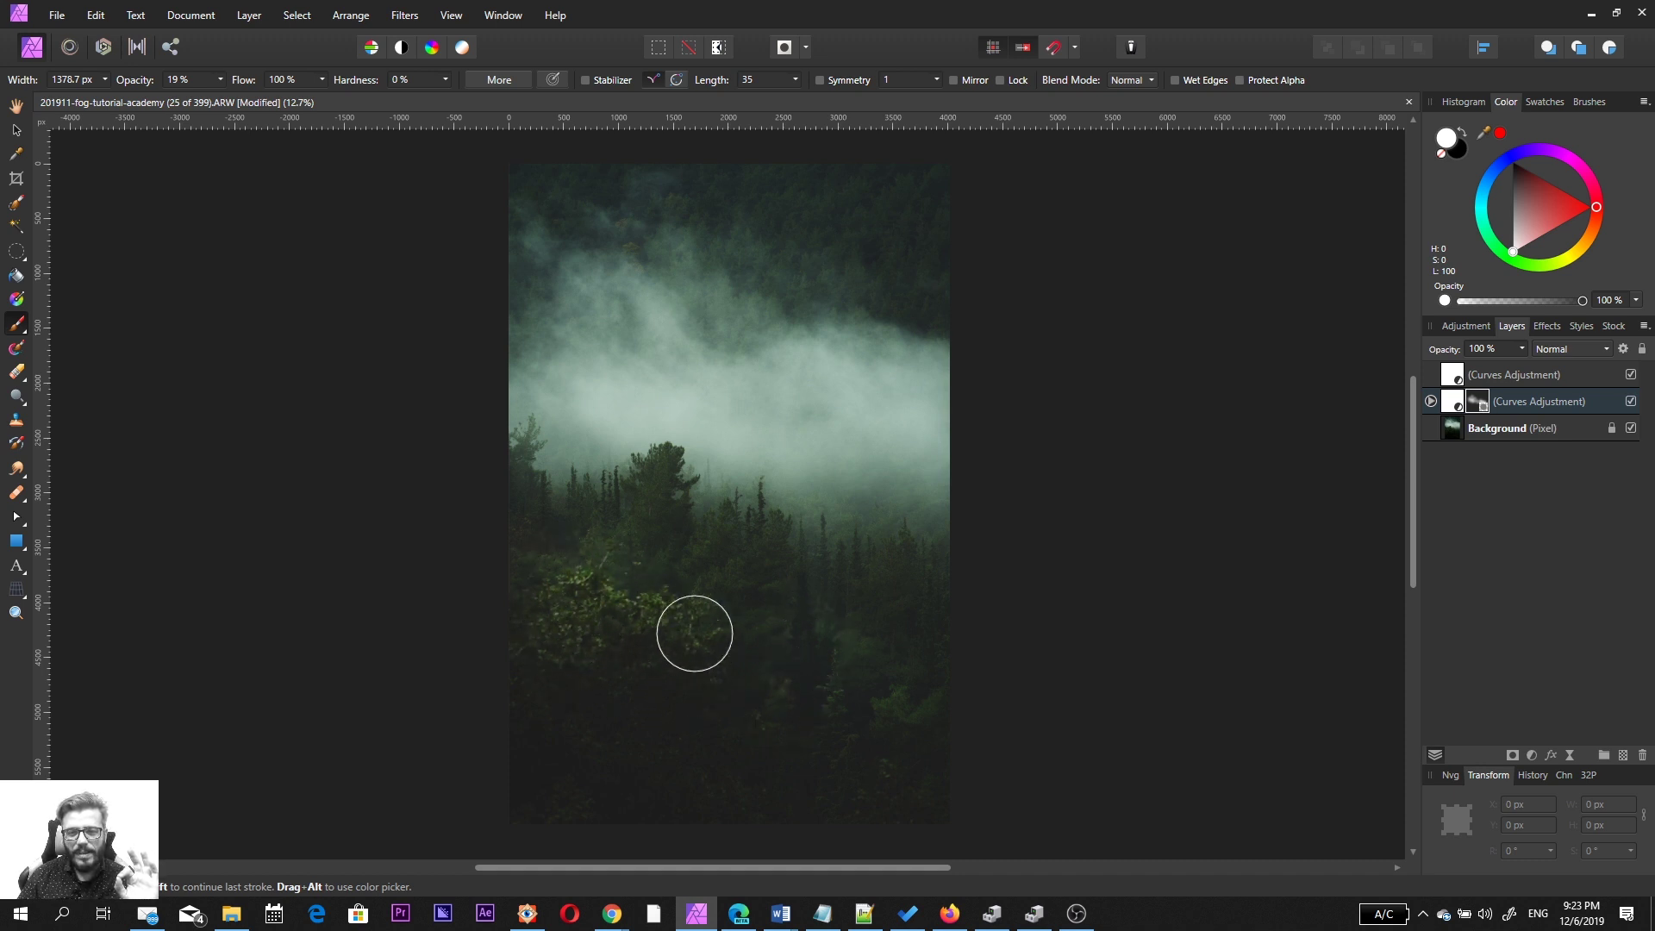
left_click_drag(827, 644, 905, 702)
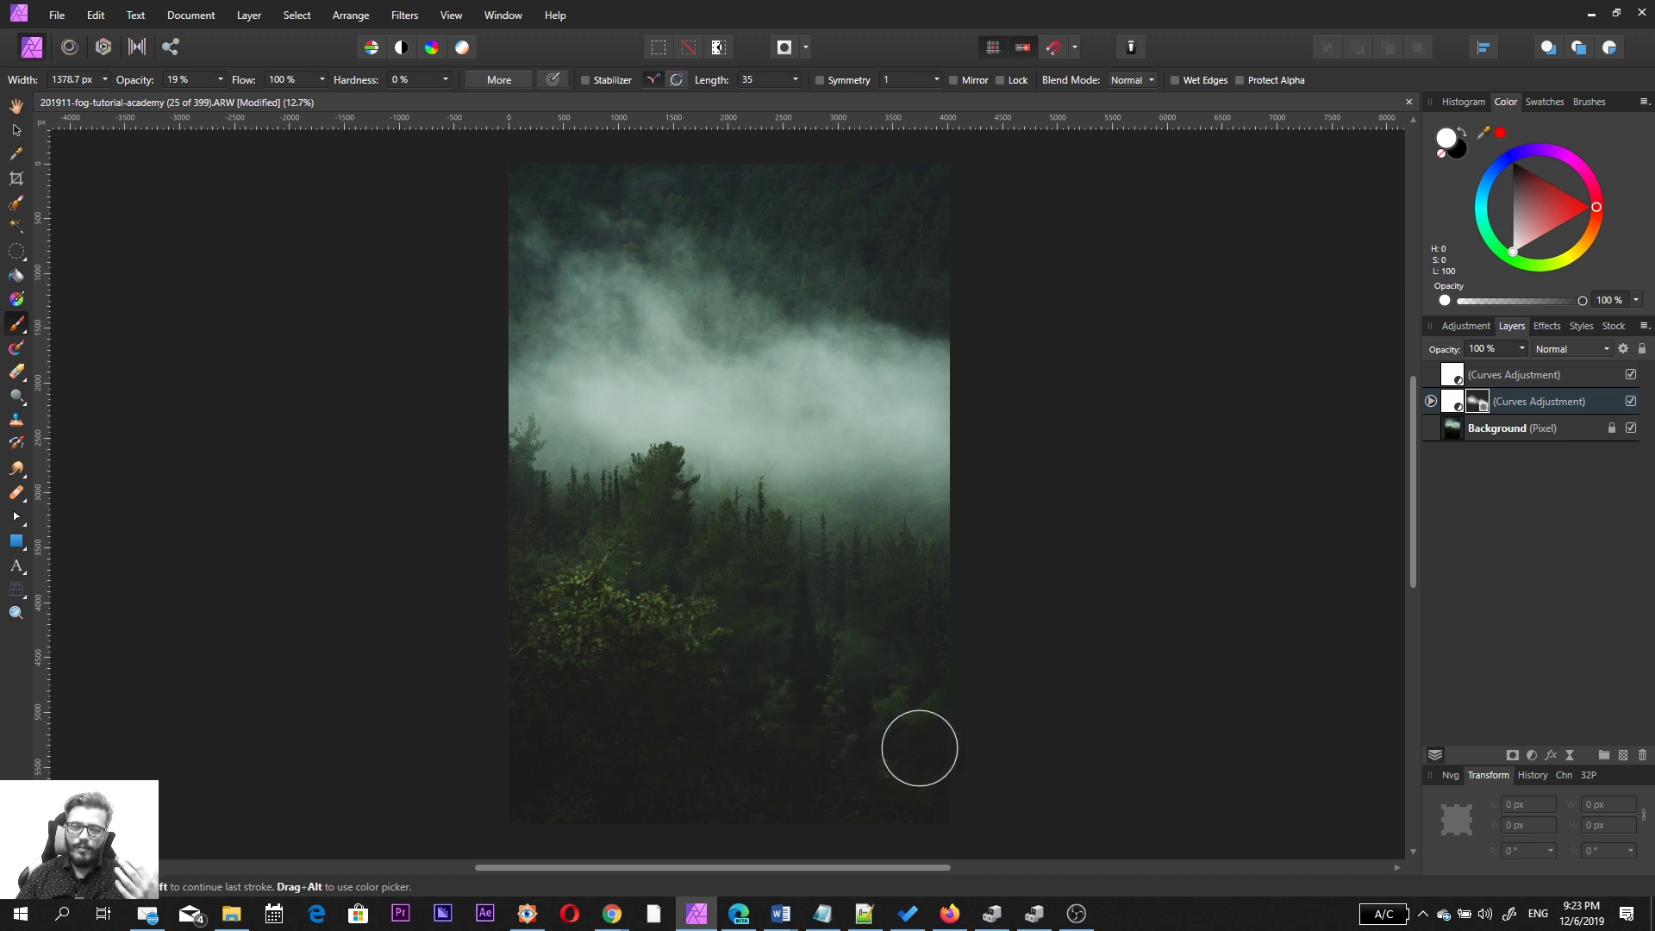
left_click_drag(931, 702, 934, 707)
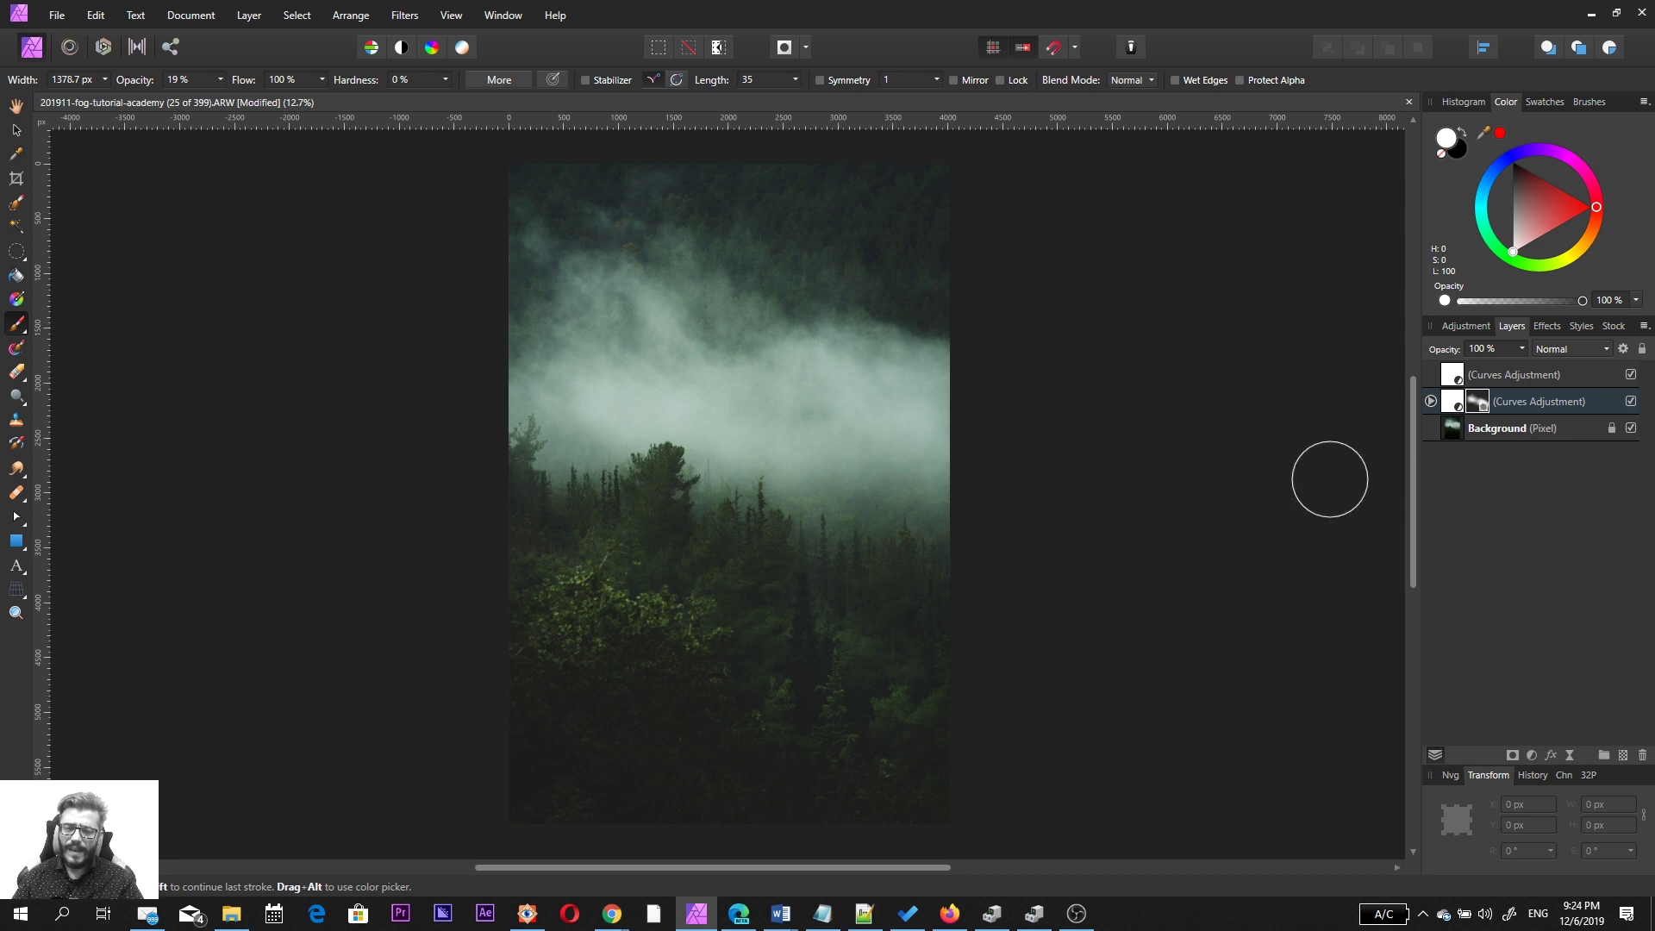
Step: Add a Curves adjustment above the masked one, raise its midtones slightly to brighten the photo, and close the curve settings
left_click(1536, 754)
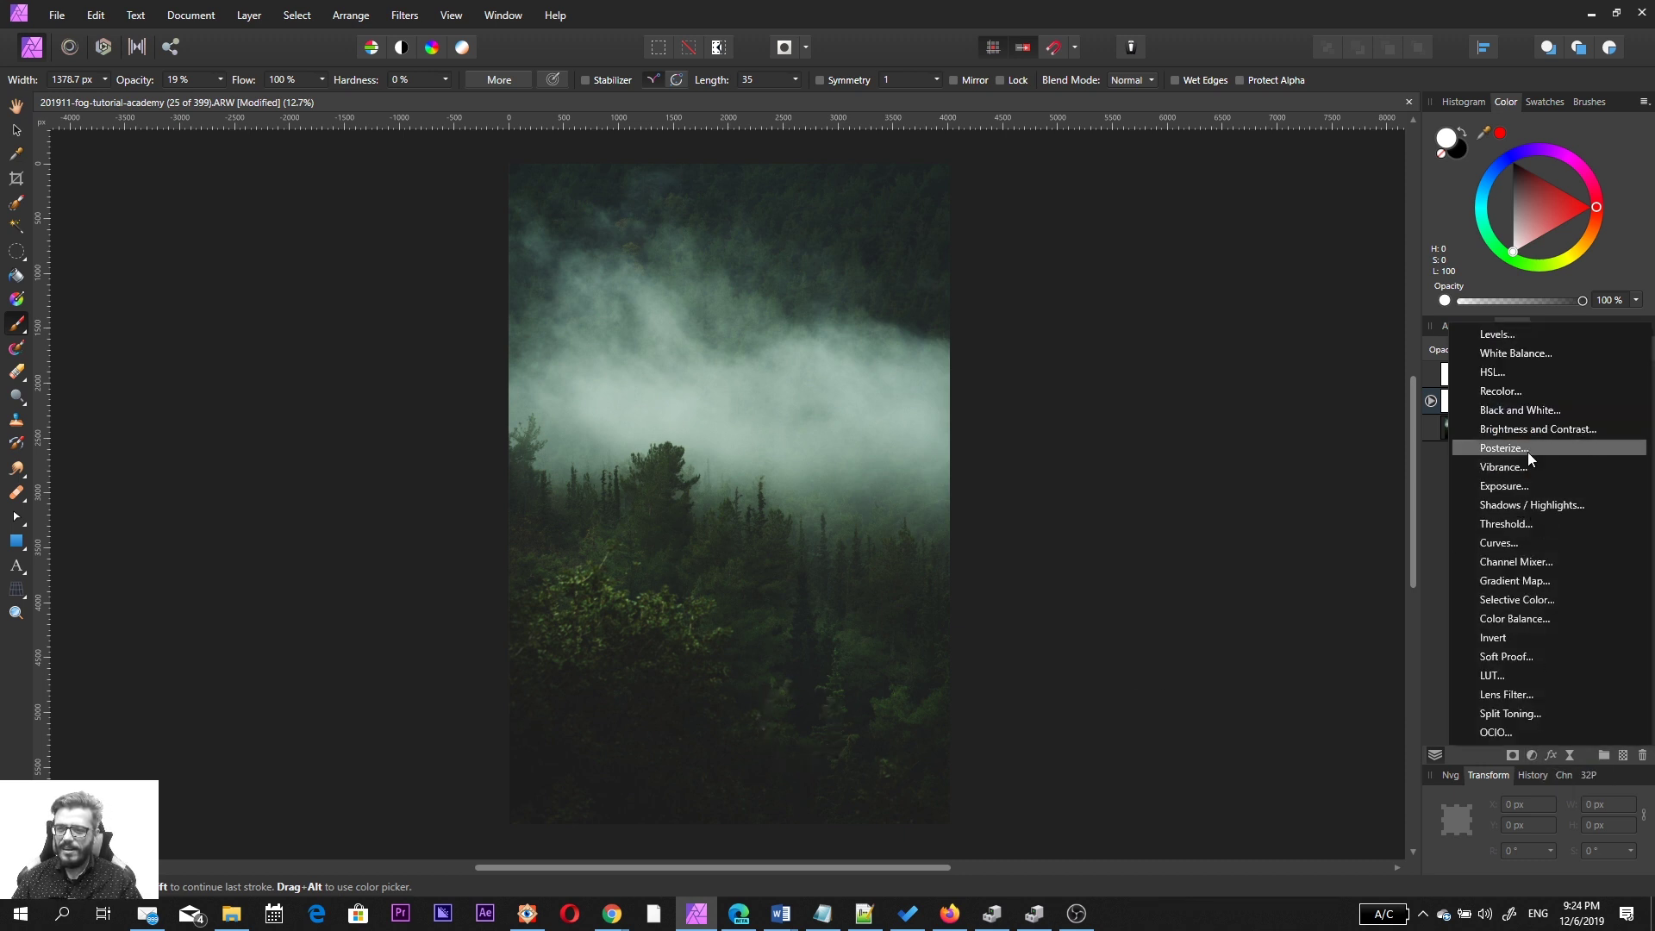
left_click(1523, 542)
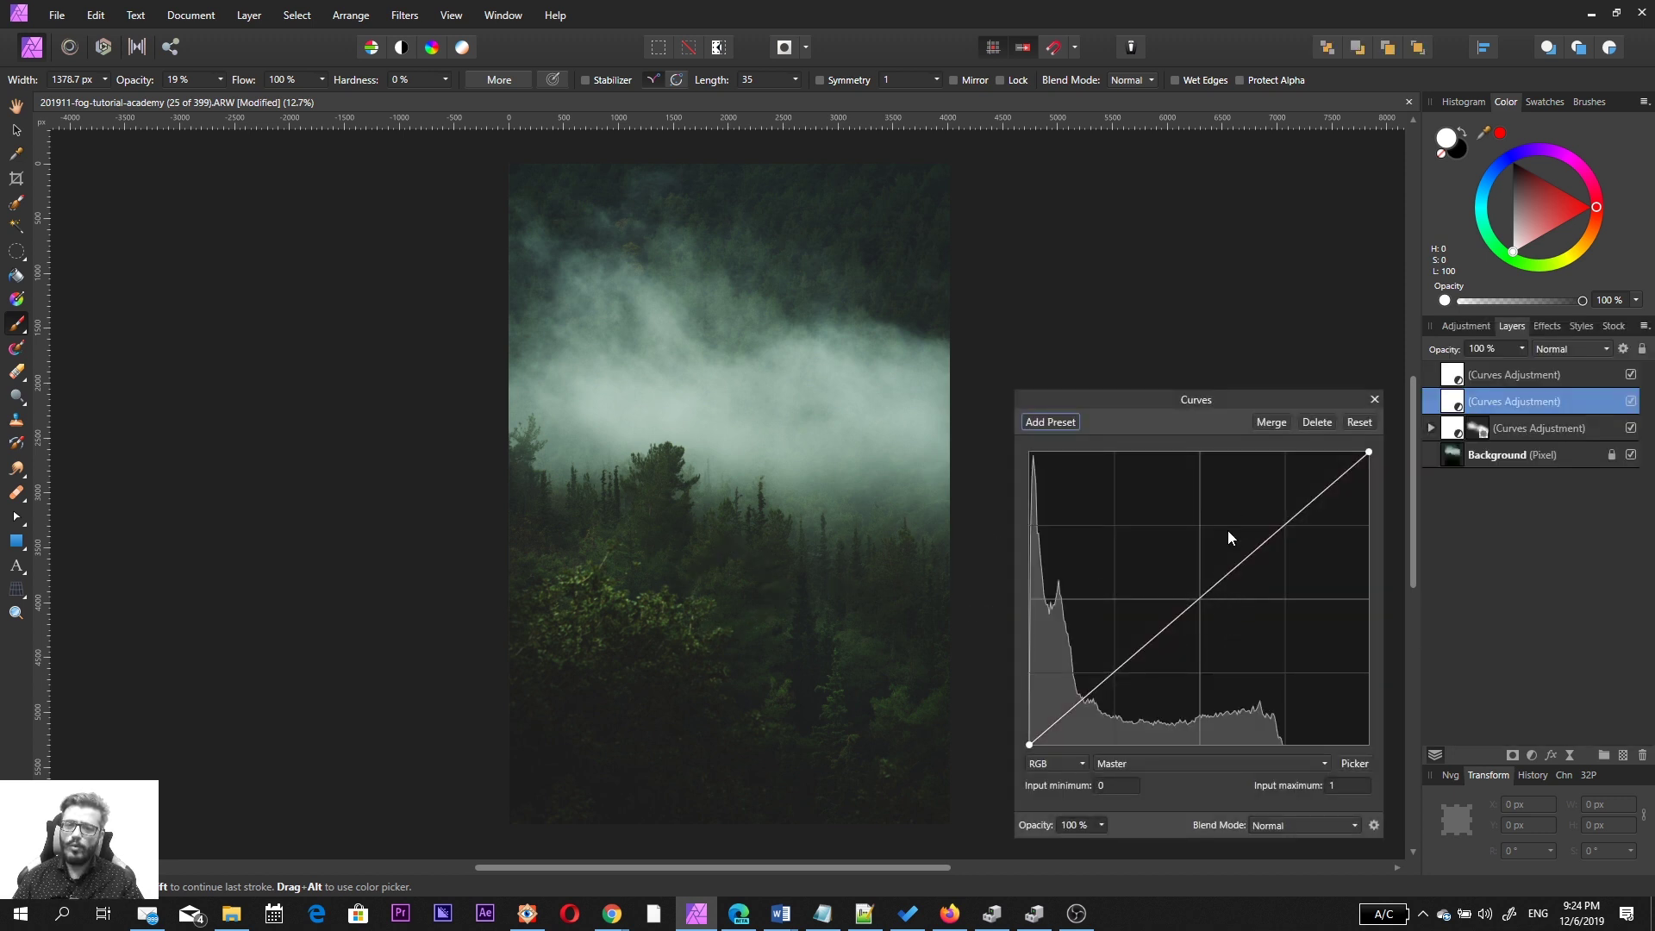
left_click_drag(1210, 592, 1187, 572)
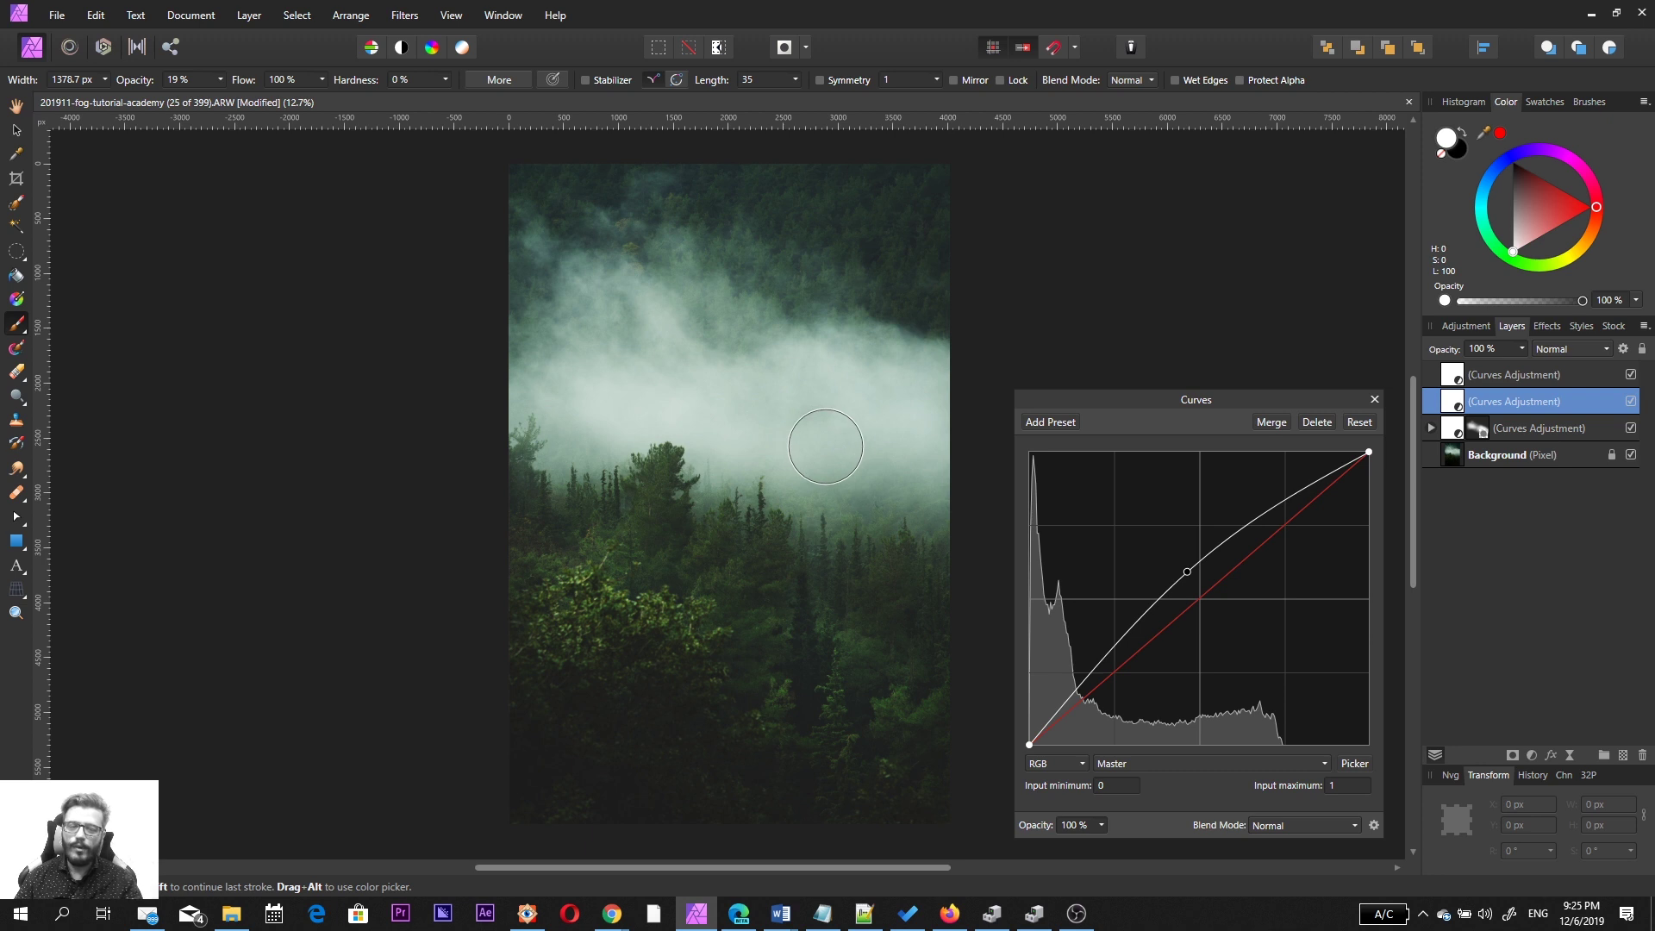
left_click(1375, 399)
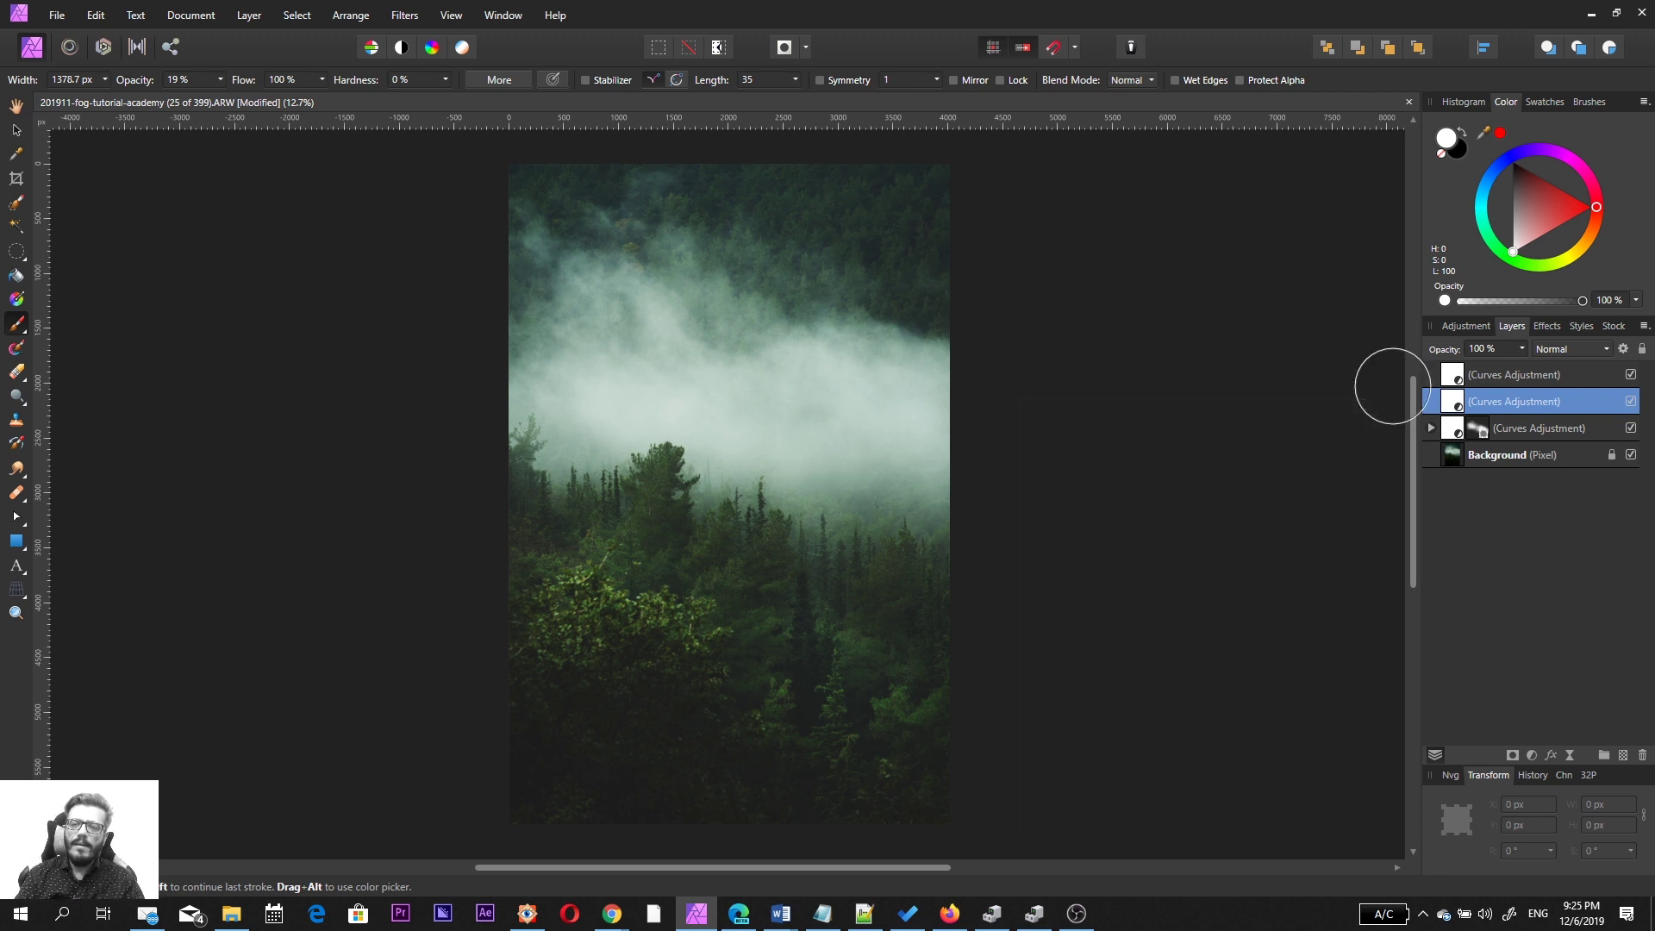
Step: Rename the uppermost Curves adjustment "Faded Effect"
left_click(1485, 381)
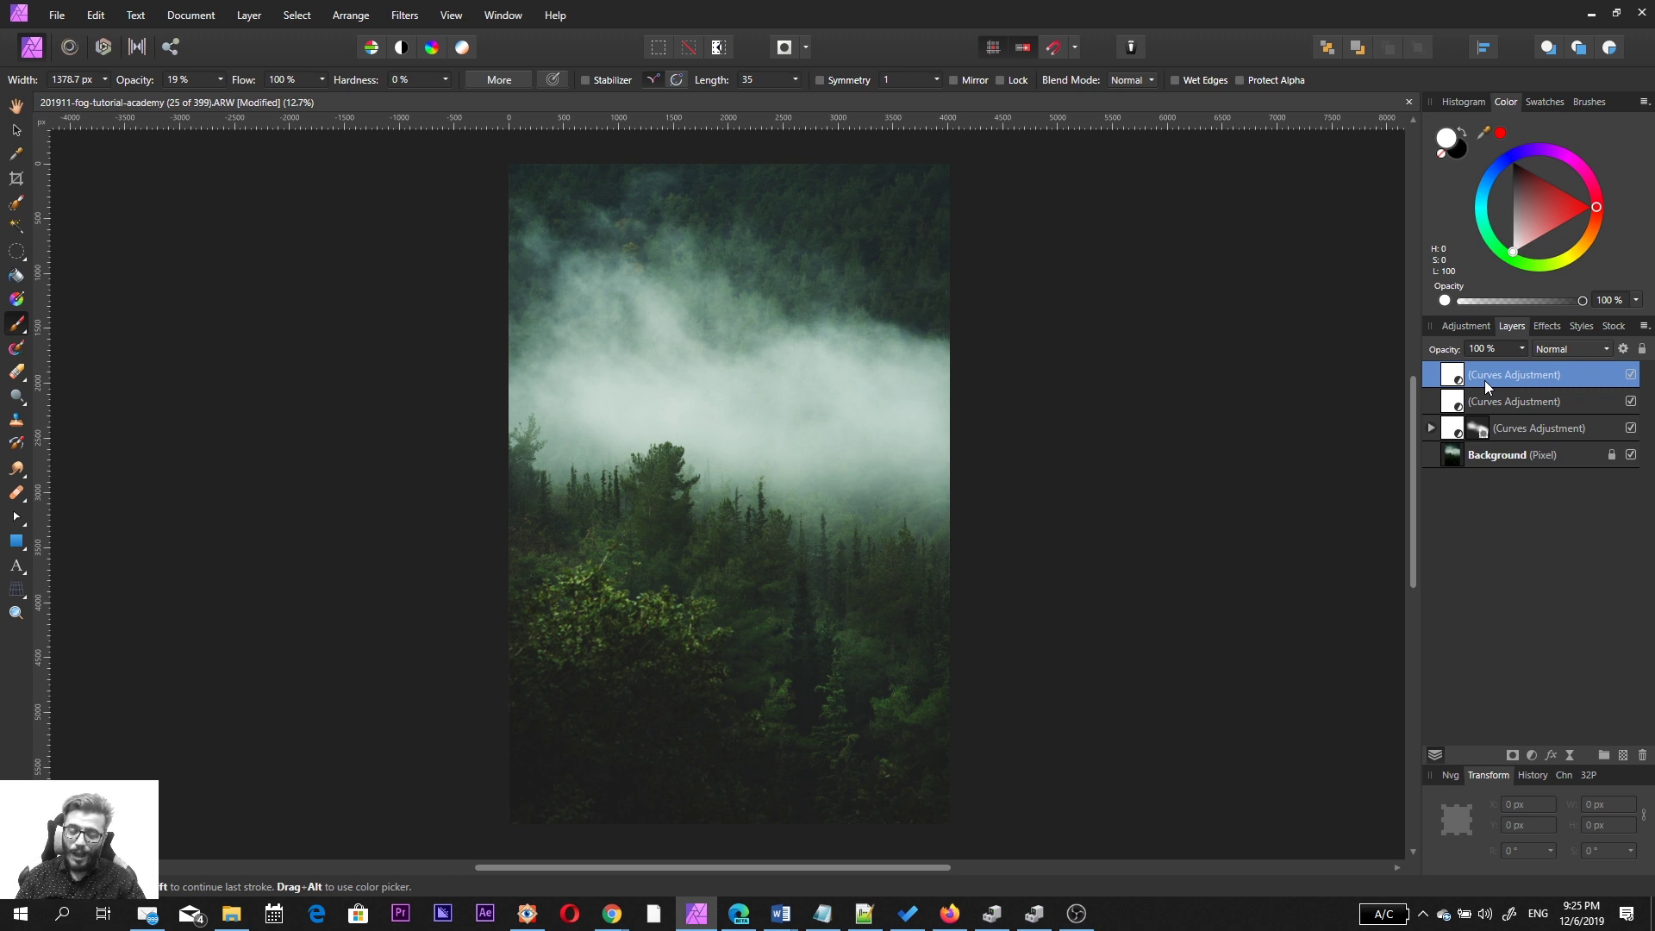
double_click(1485, 380)
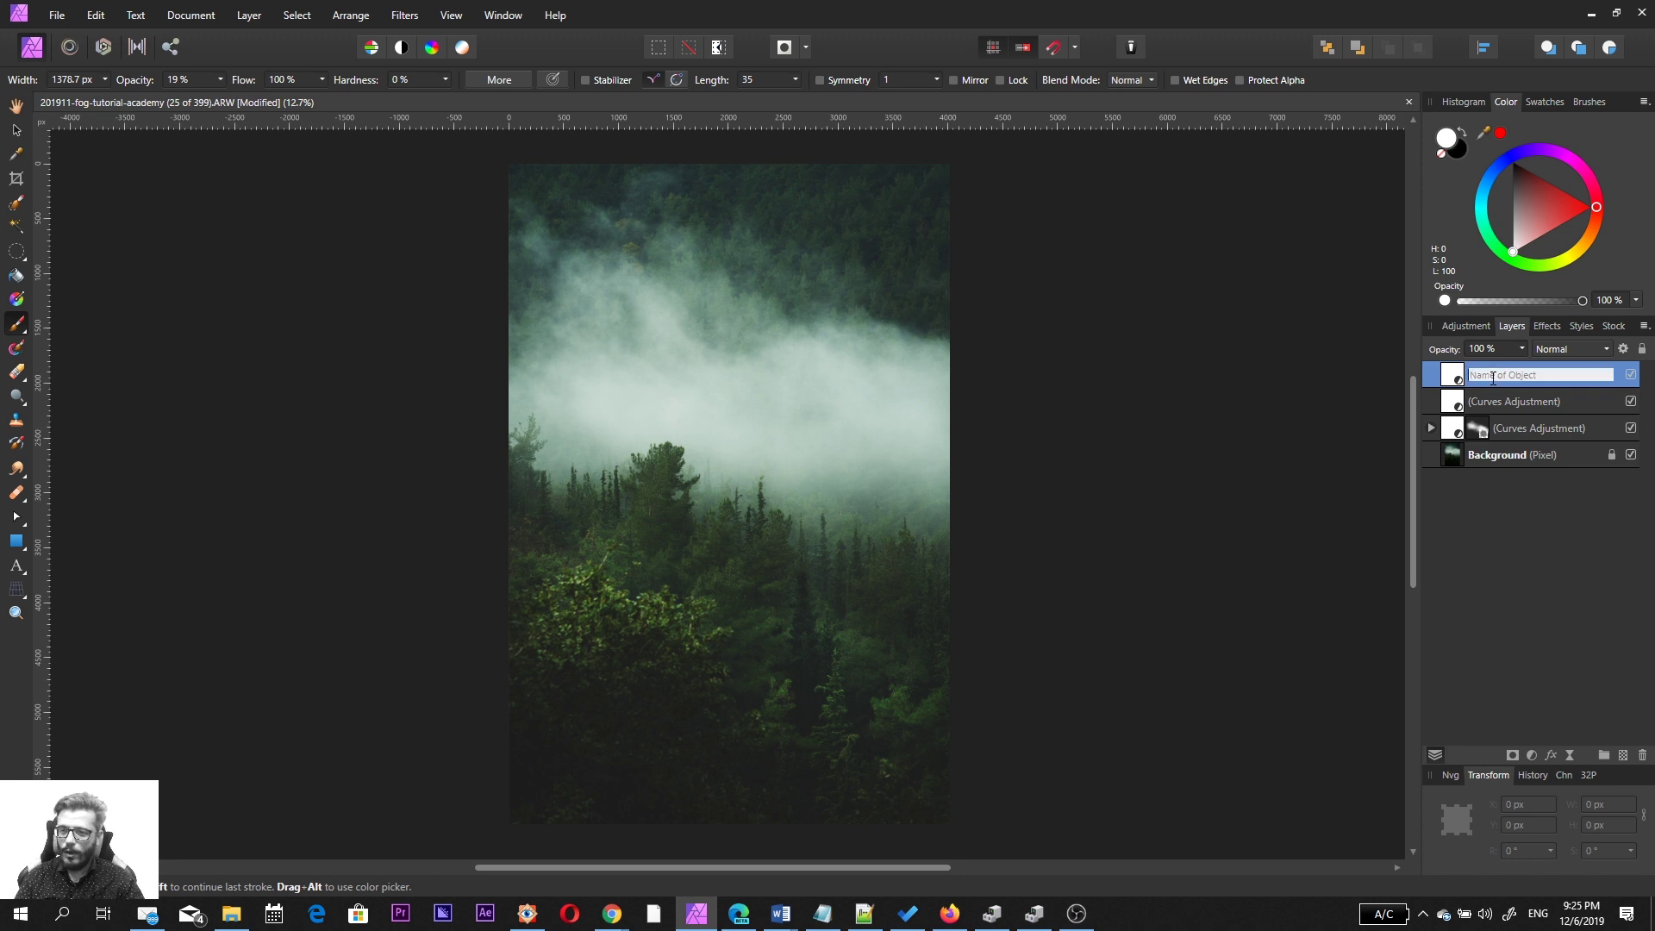
type("Fas")
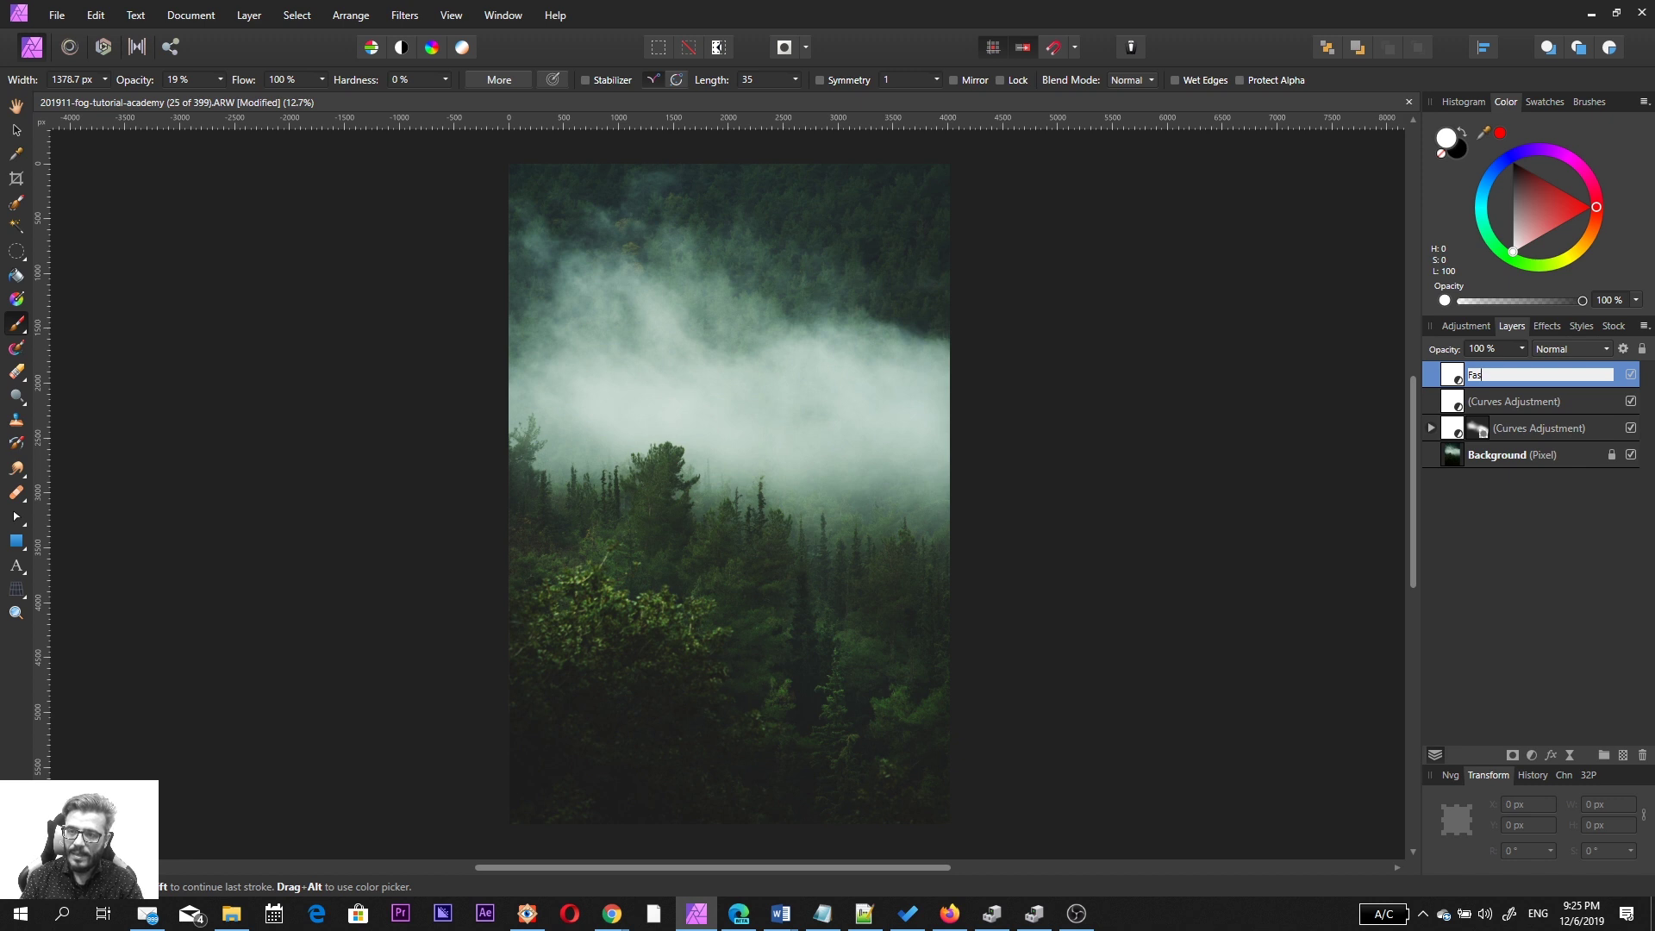
key("BackSpace")
type("ded Effe")
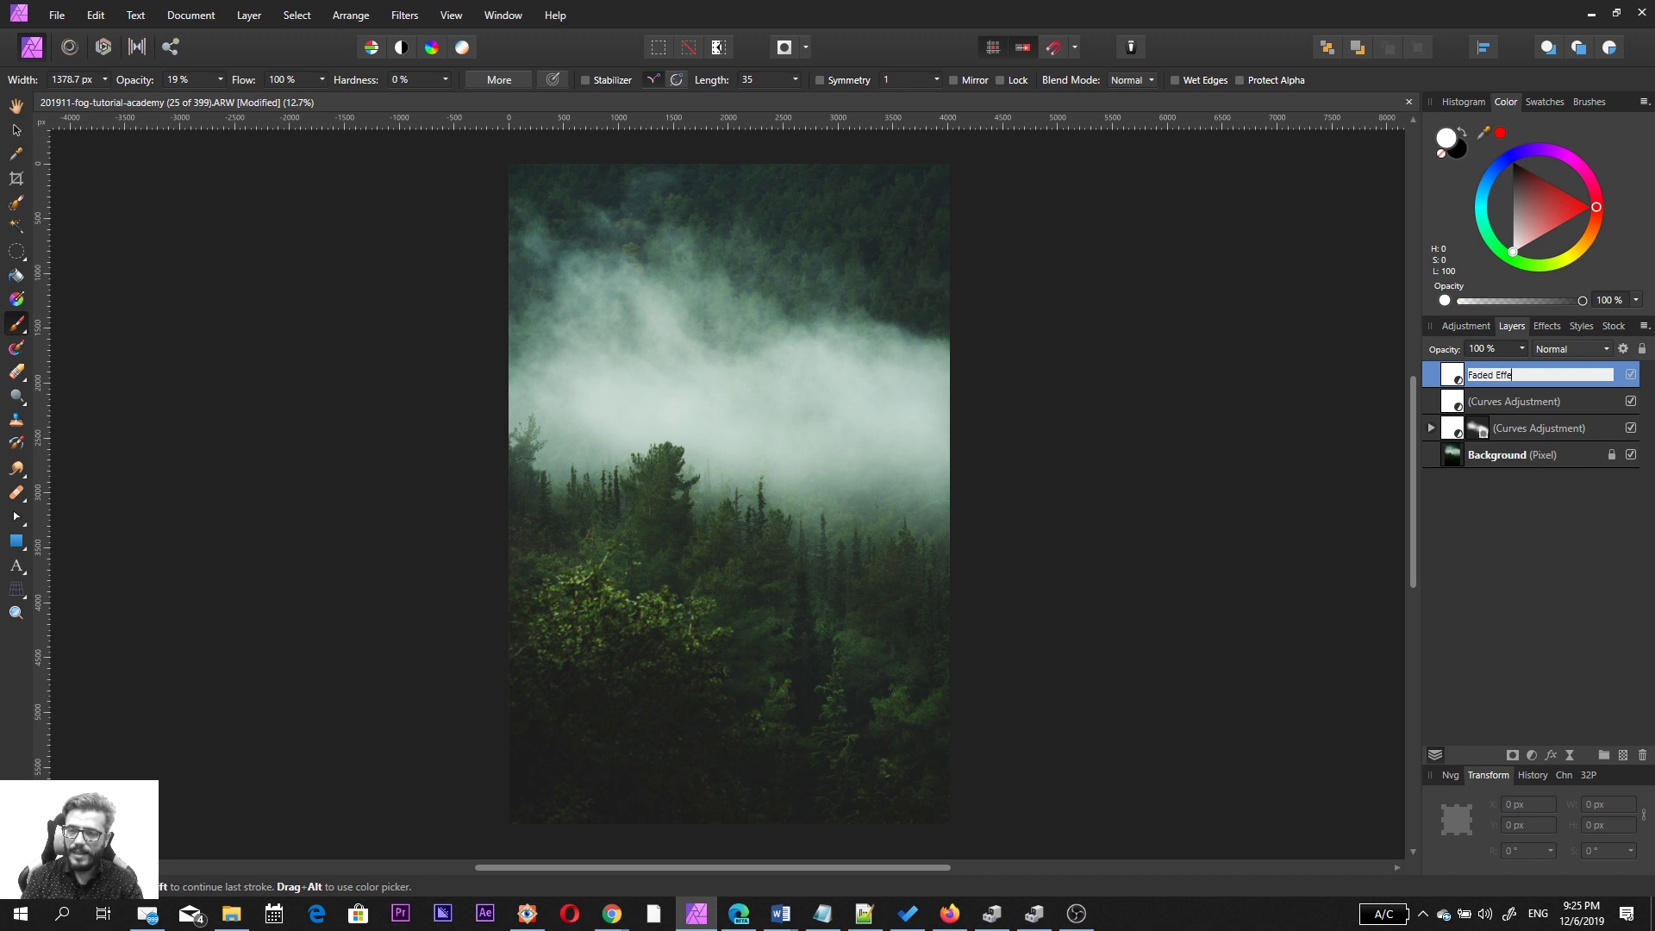
key("BackSpace")
key("BackSpace")
key("BackSpace")
key("BackSpace")
key("BackSpace")
key("BackSpace")
key("BackSpace")
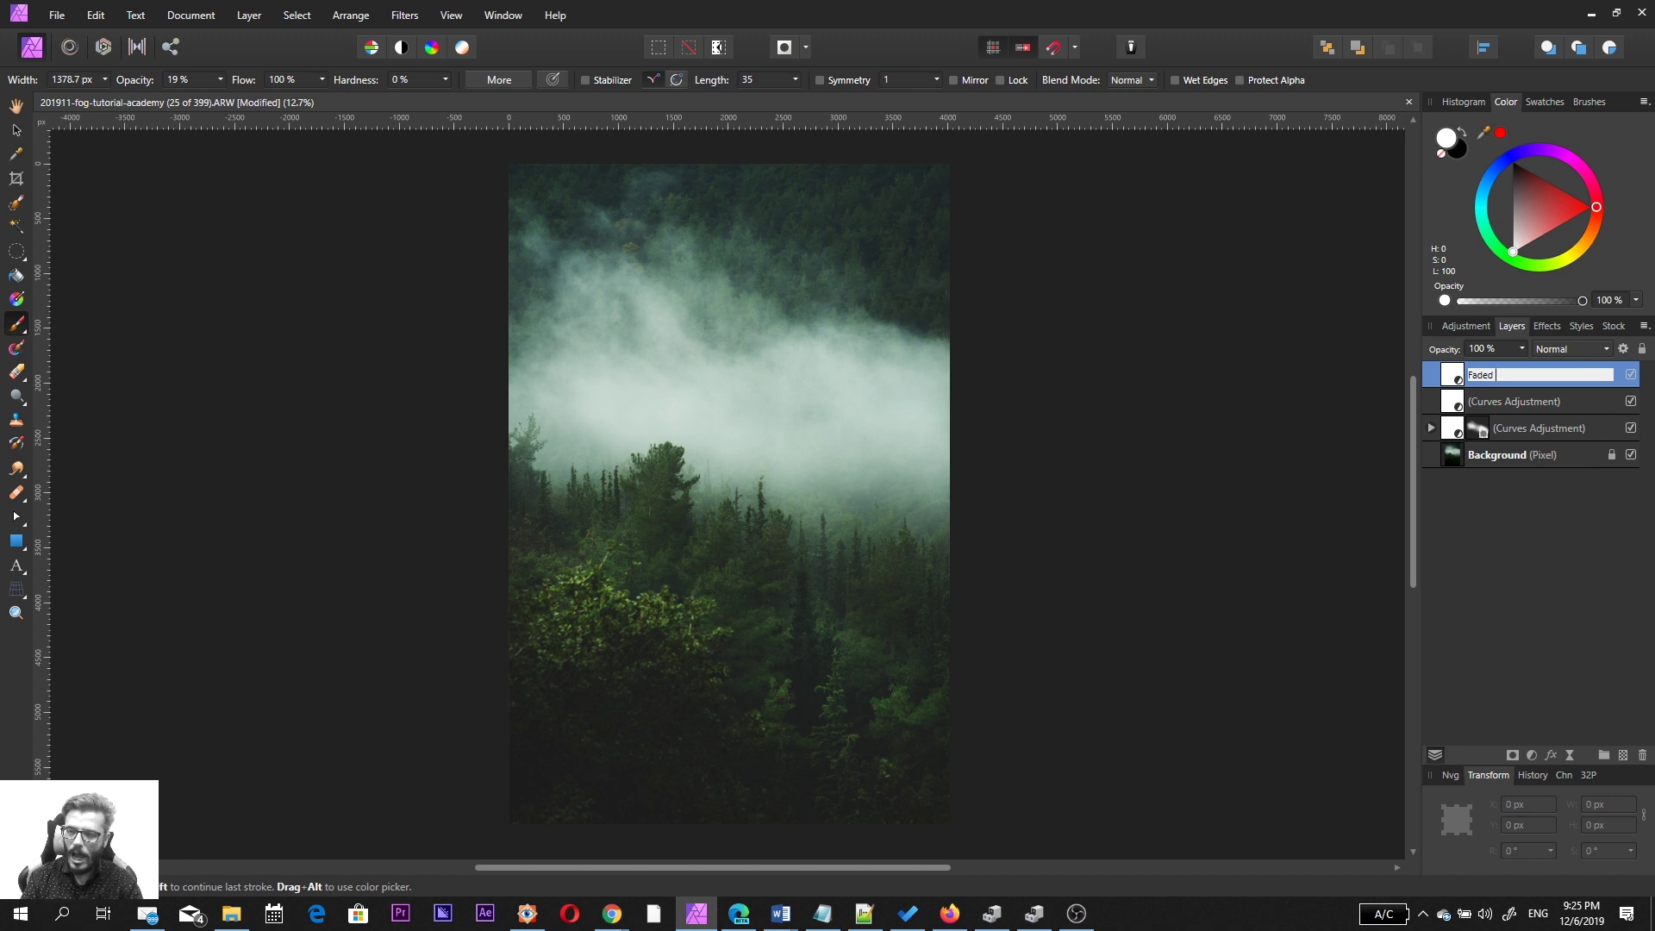
type("aded effec")
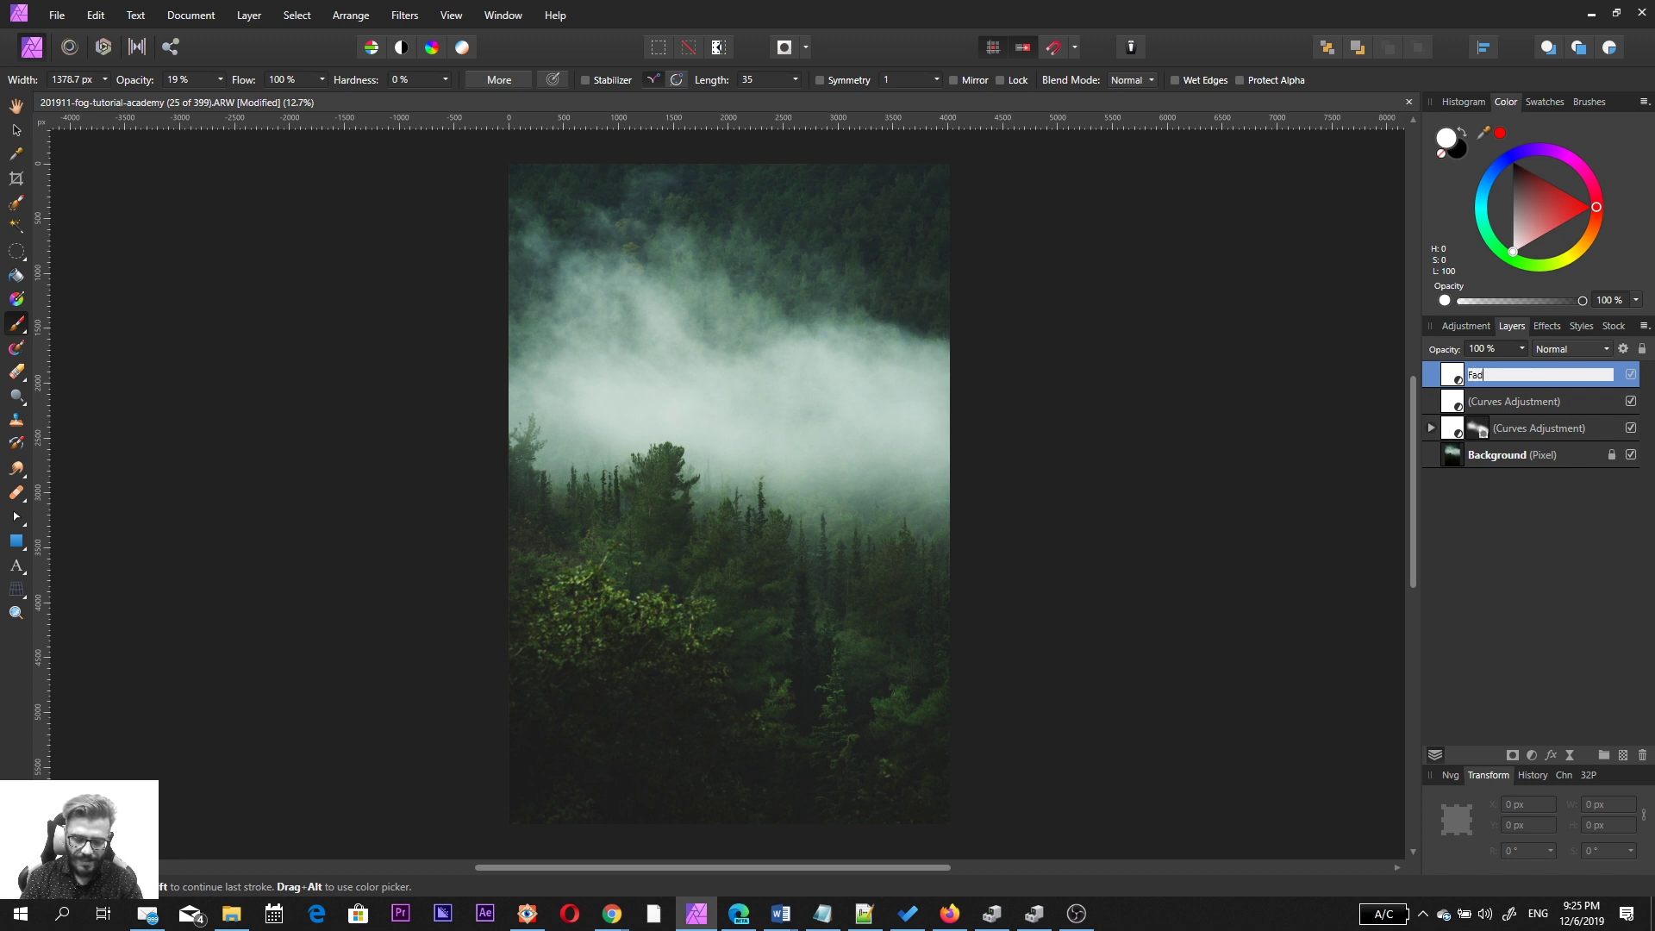
key("BackSpace")
key("BackSpace")
key("BackSpace")
key("BackSpace")
key("BackSpace")
type("Effect")
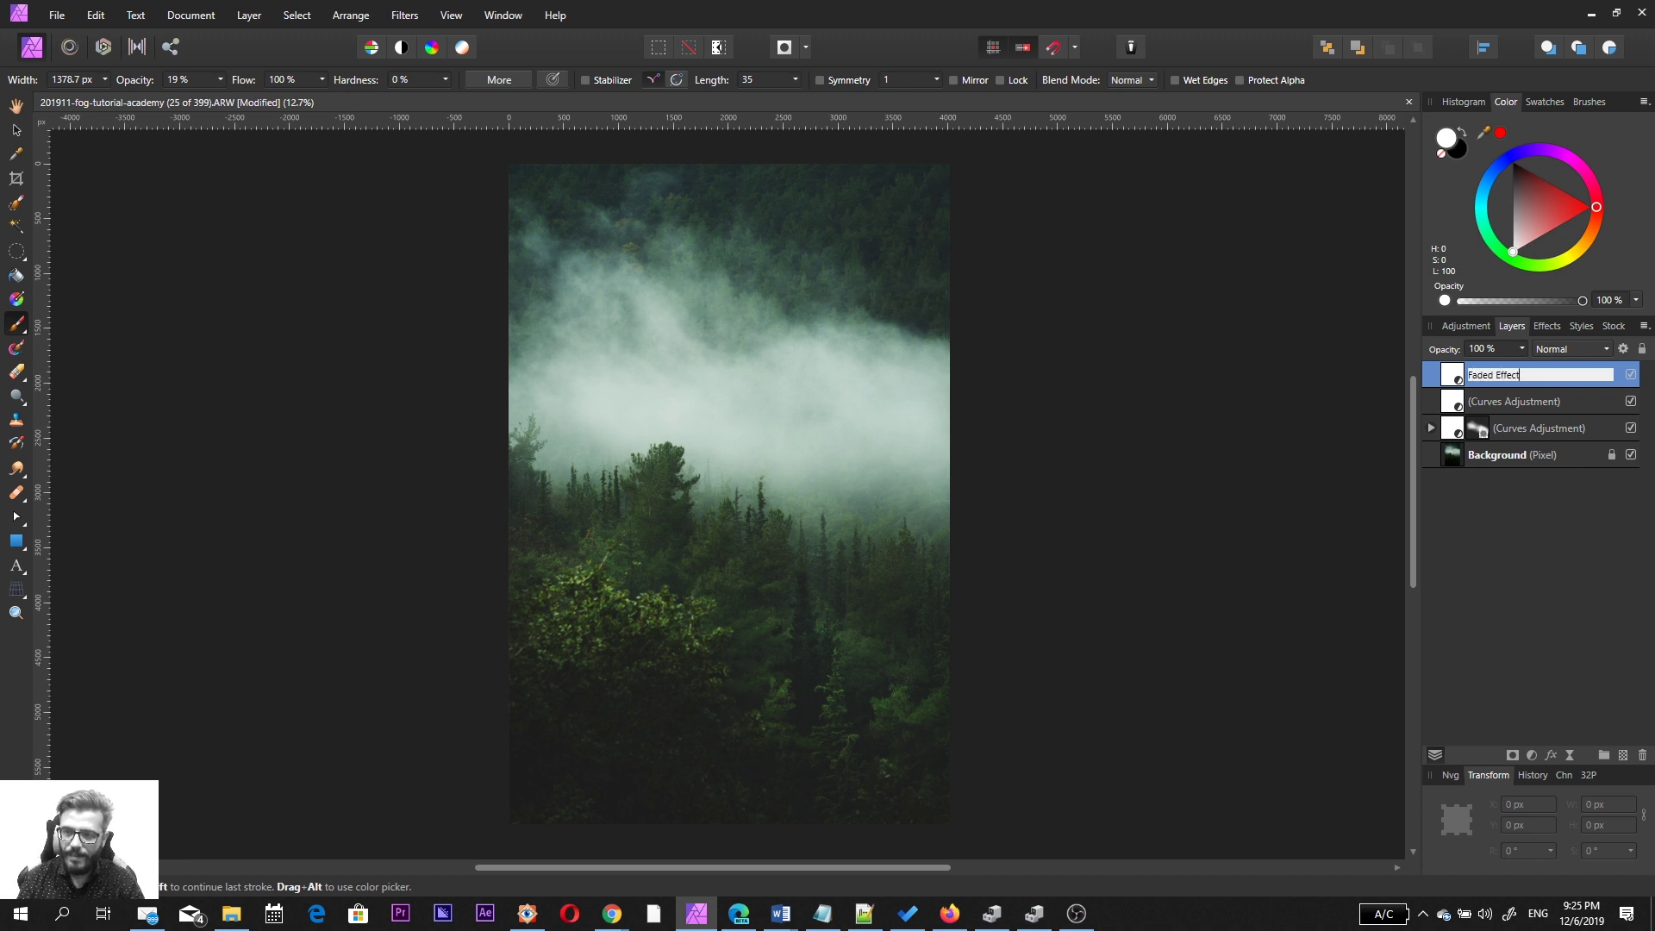
key("Return")
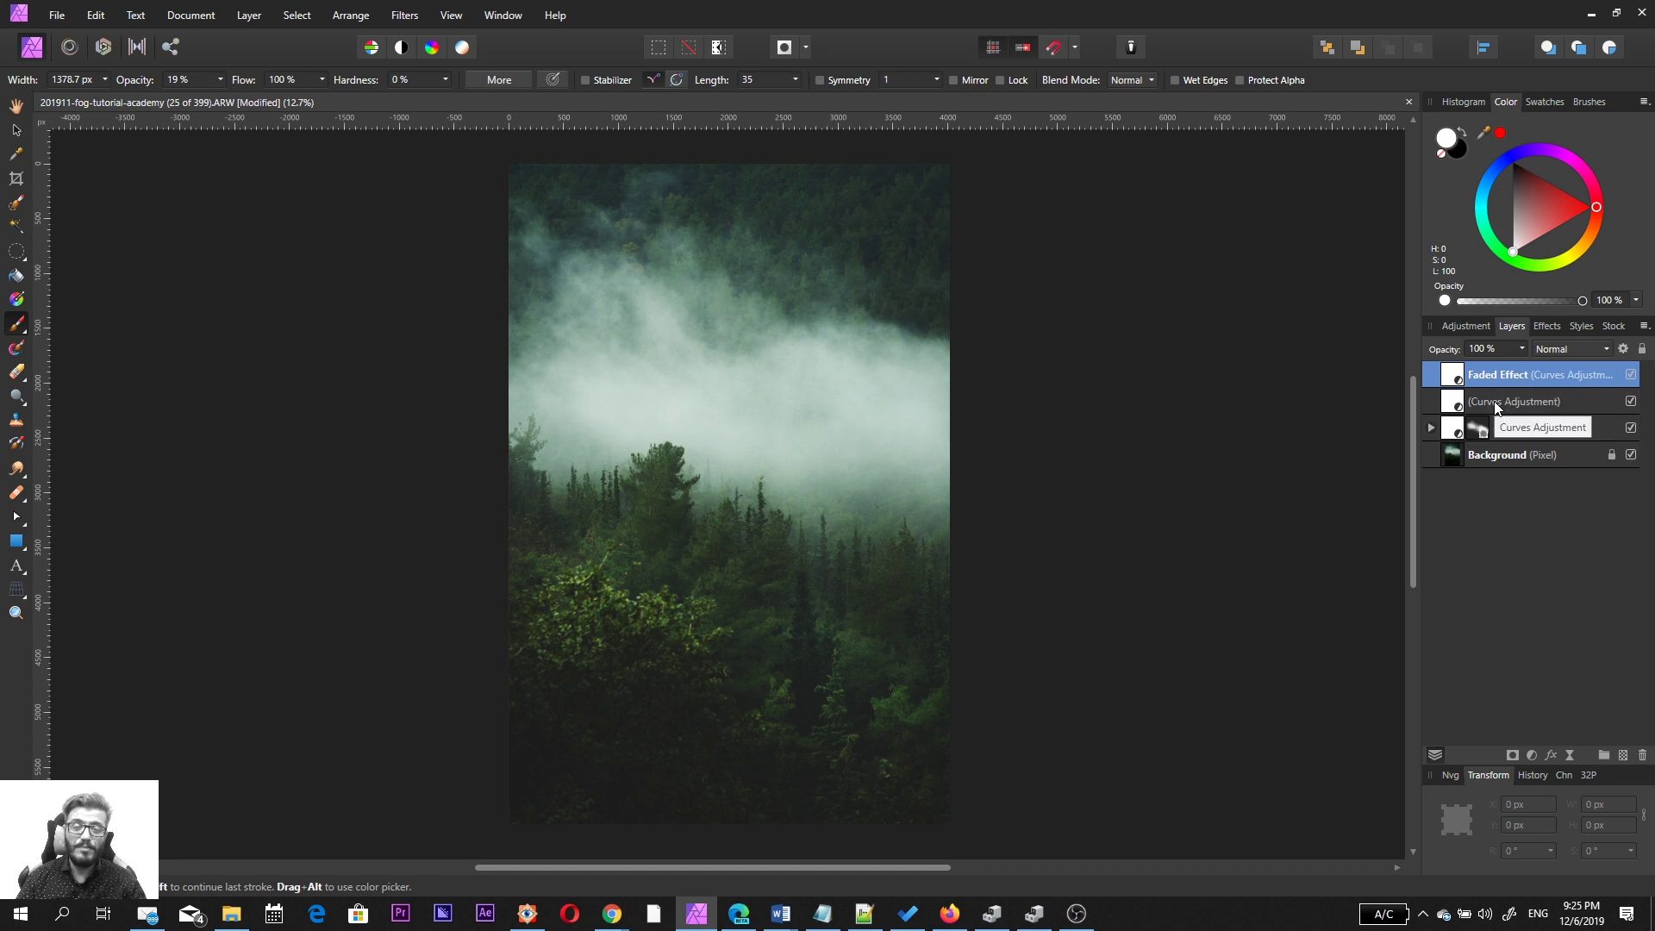
Step: Rename the new unmasked Curves adjustment below Faded Effect as "Fog Brightness"
double_click(1495, 404)
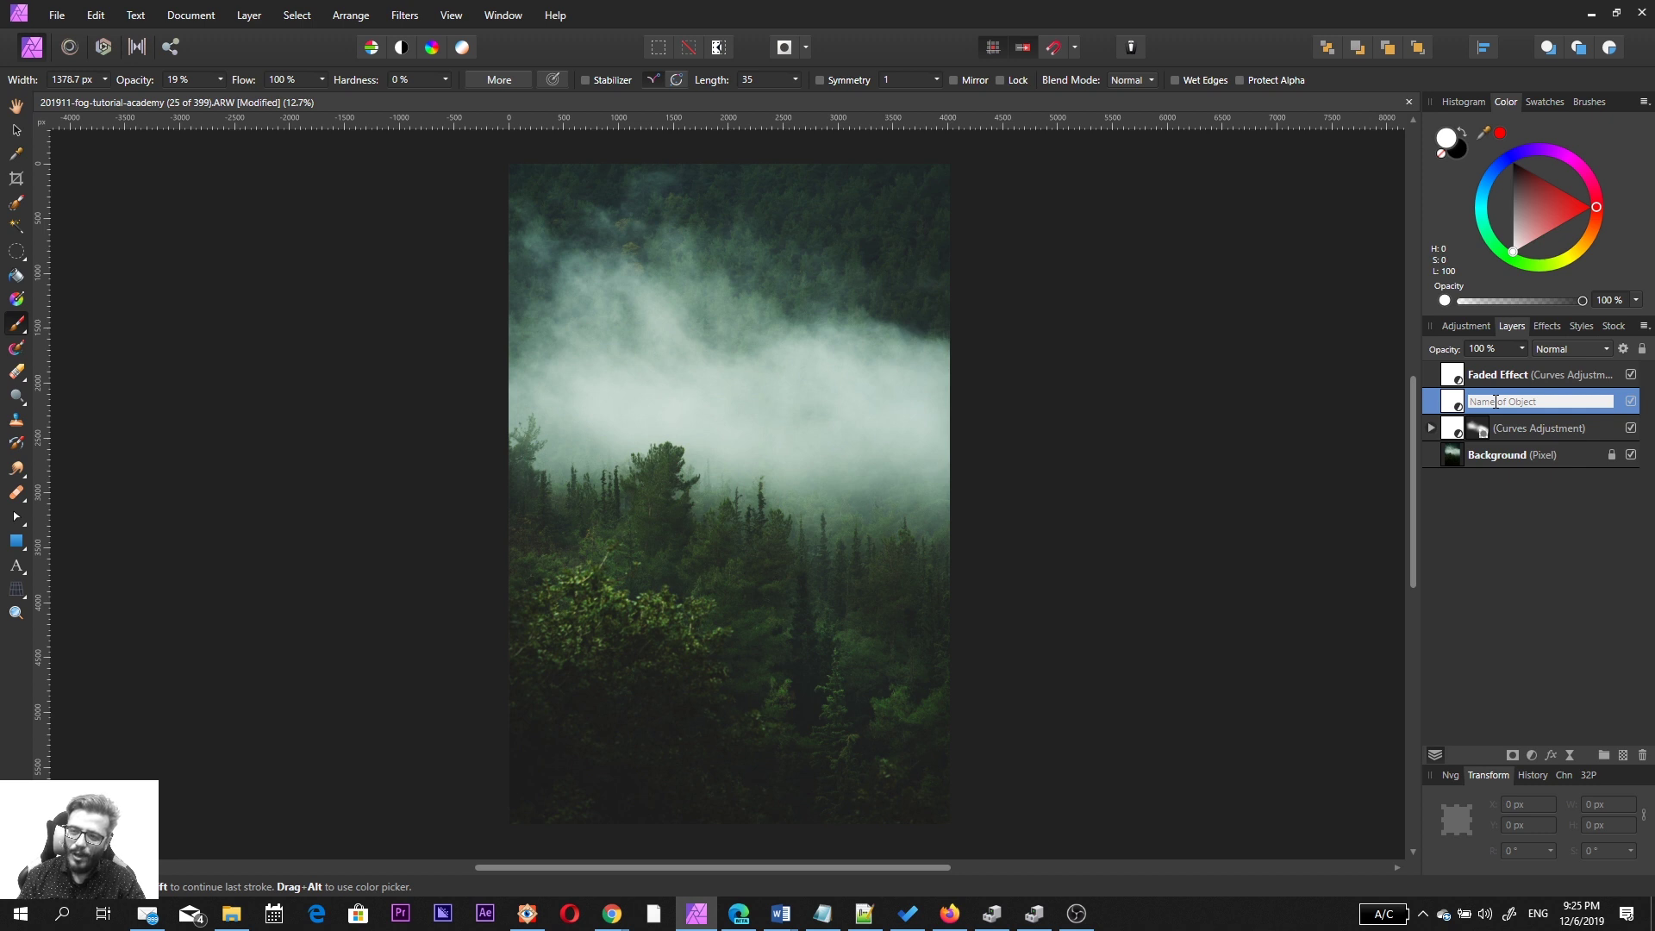
type("F")
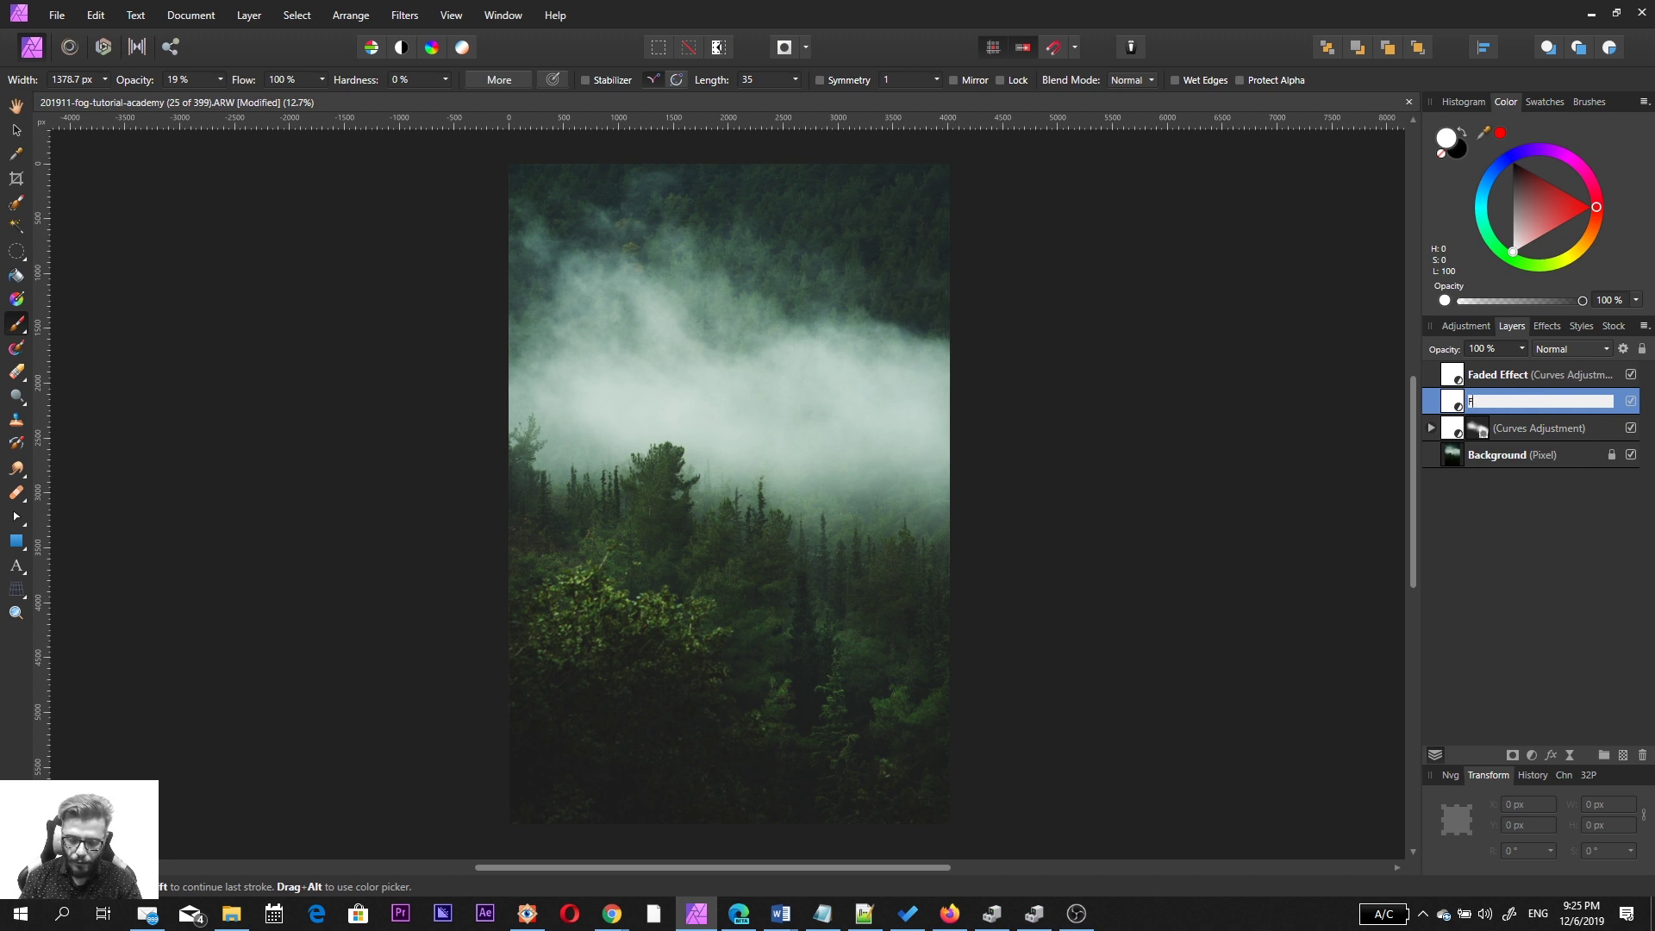
type("og Brighness")
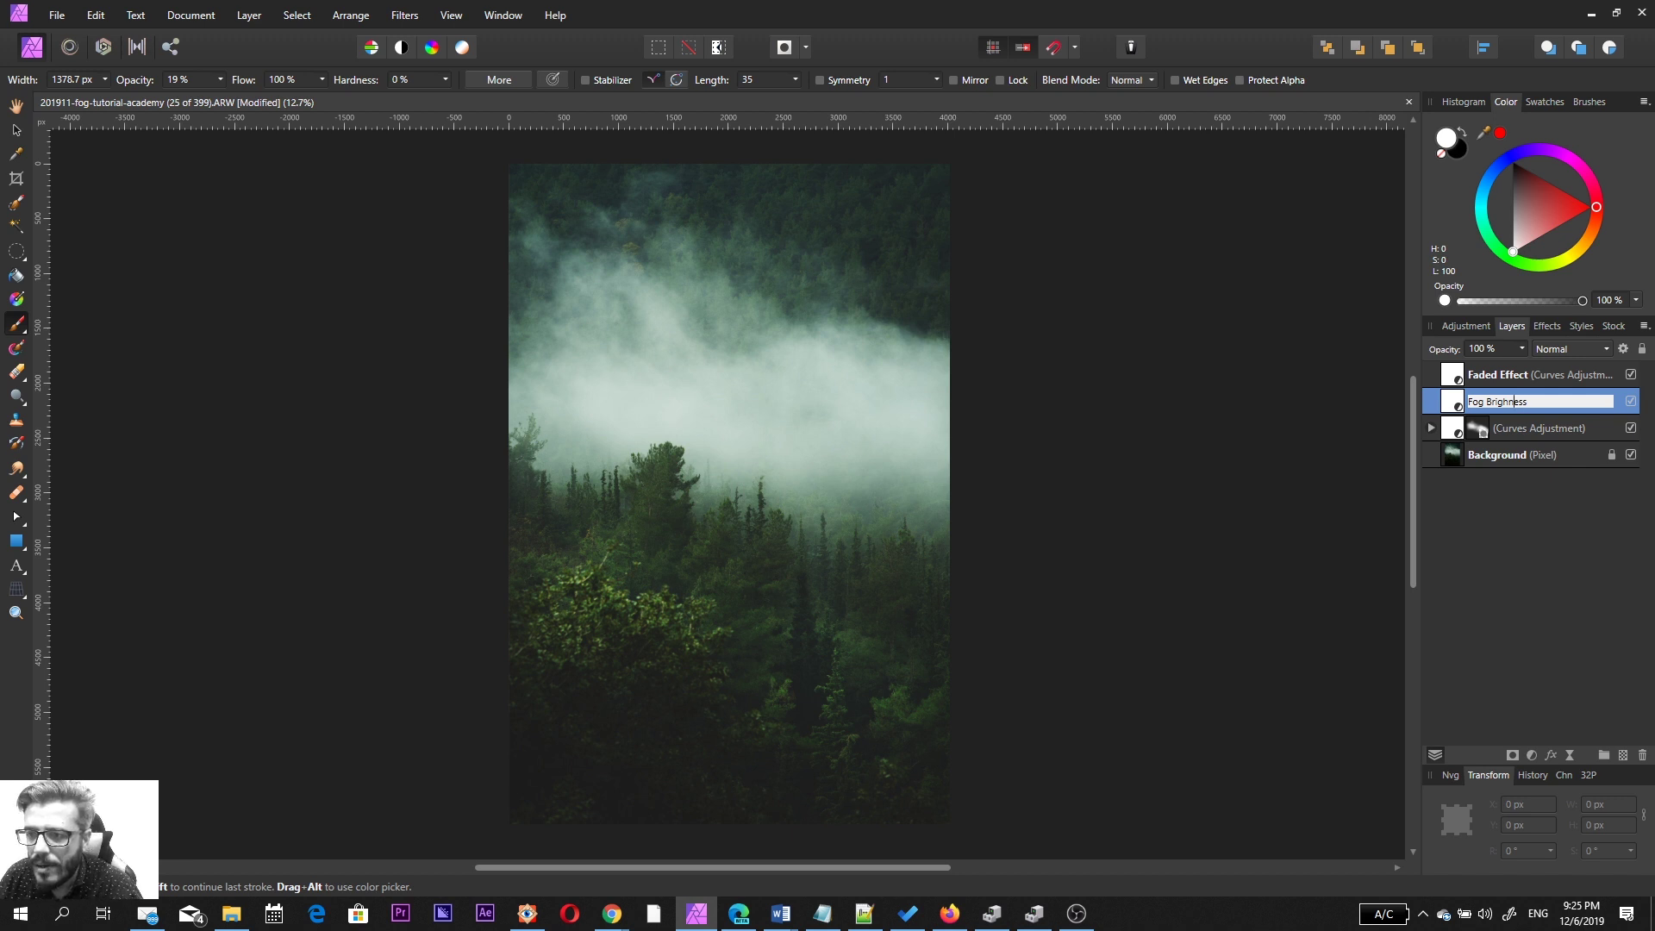
key("Return")
Step: Rename the masked Curves adjustment above the background "Dark Areas Details"
left_click(1528, 429)
double_click(1527, 428)
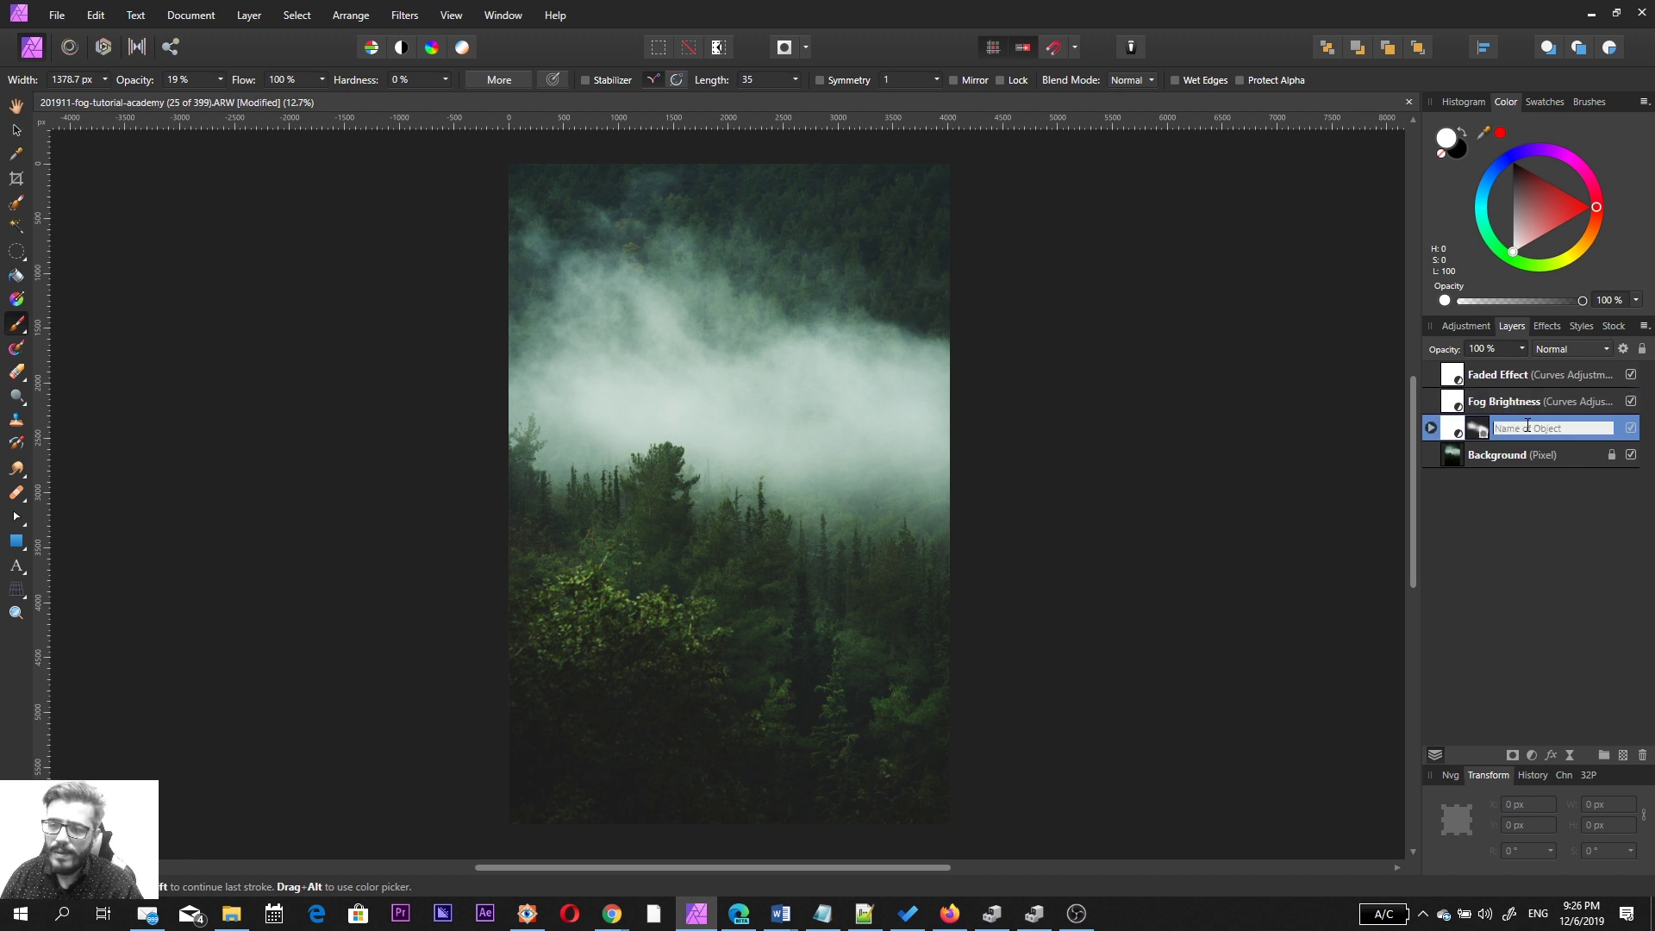
type("Dark Are")
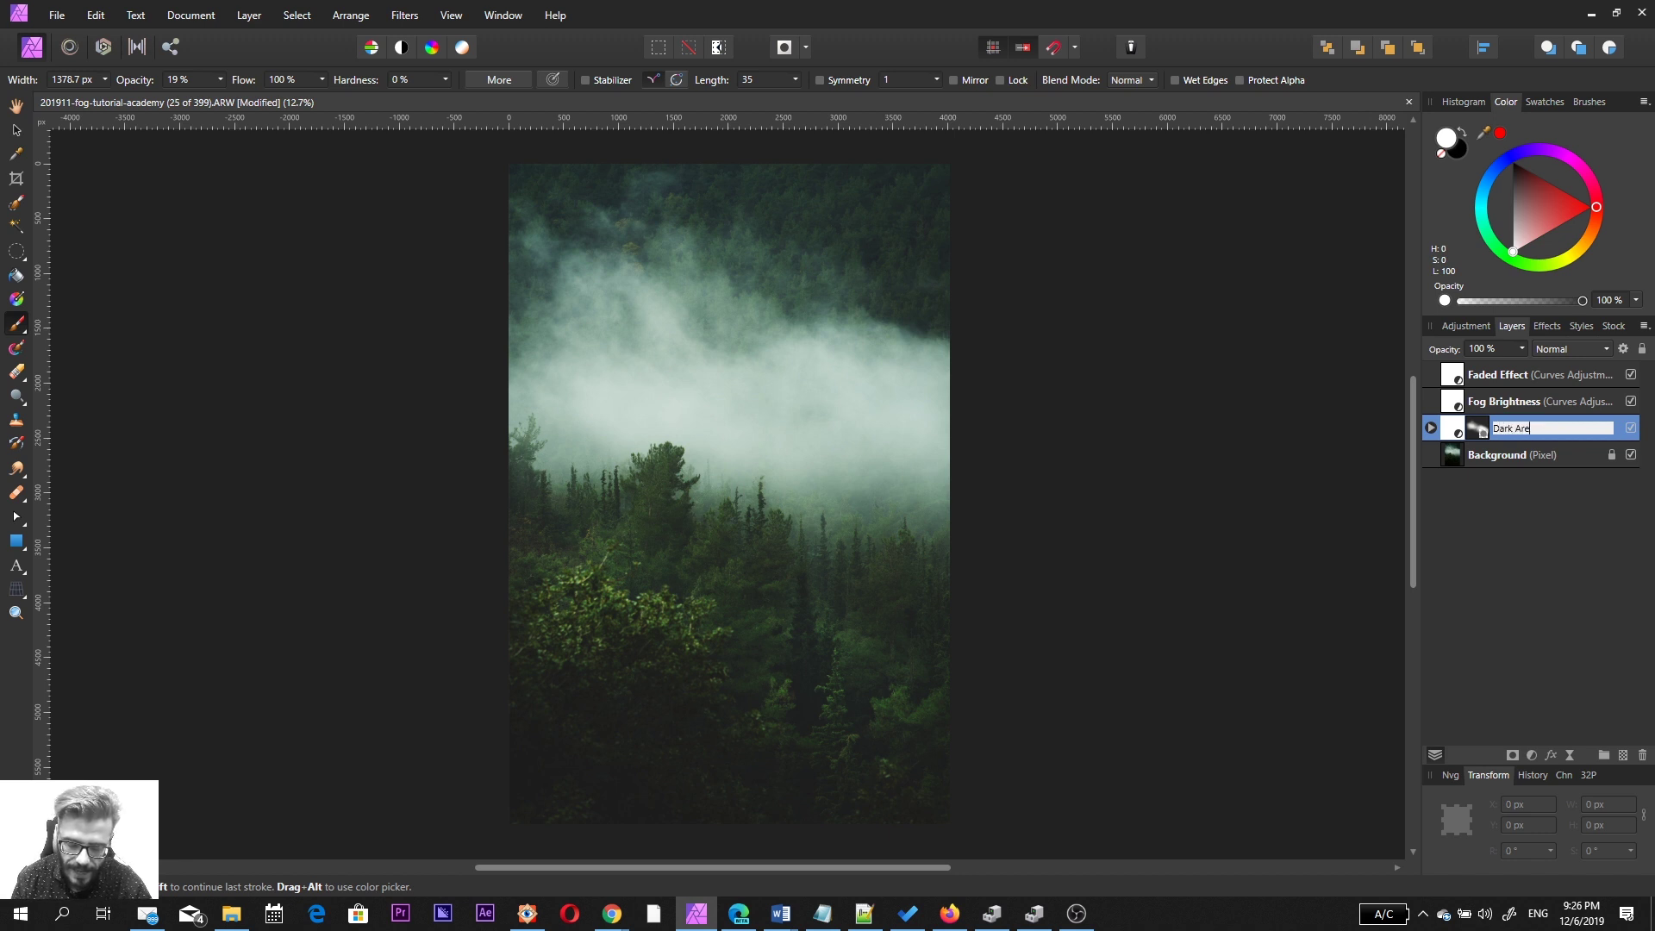
type("as Detail")
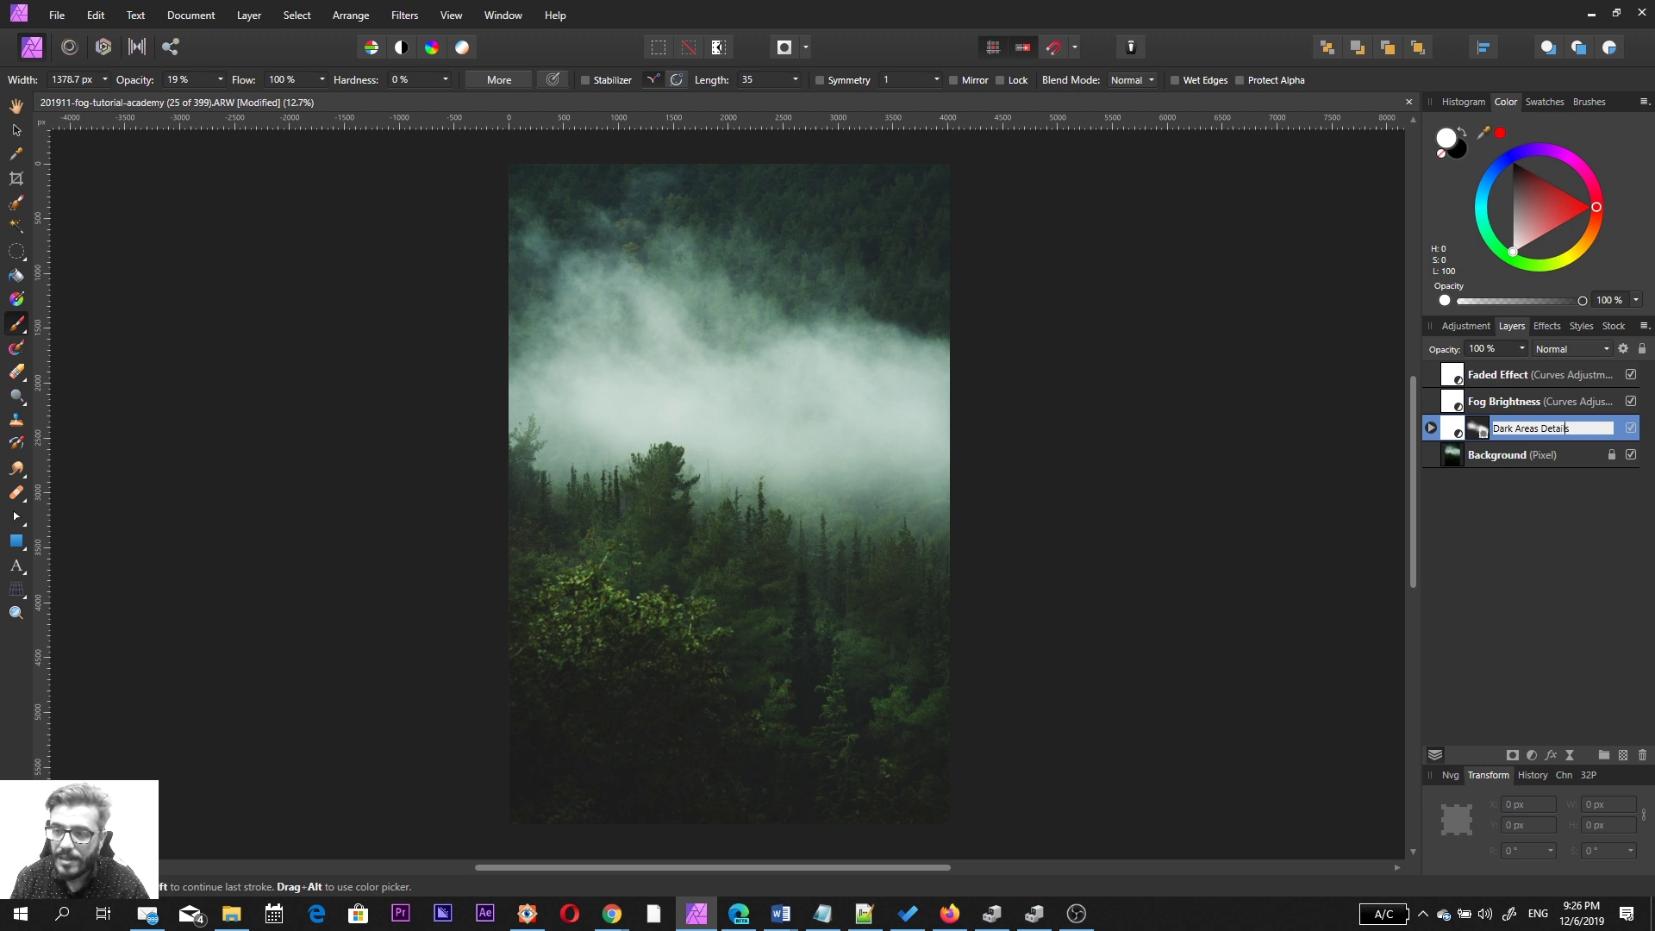
type("s")
key("Return")
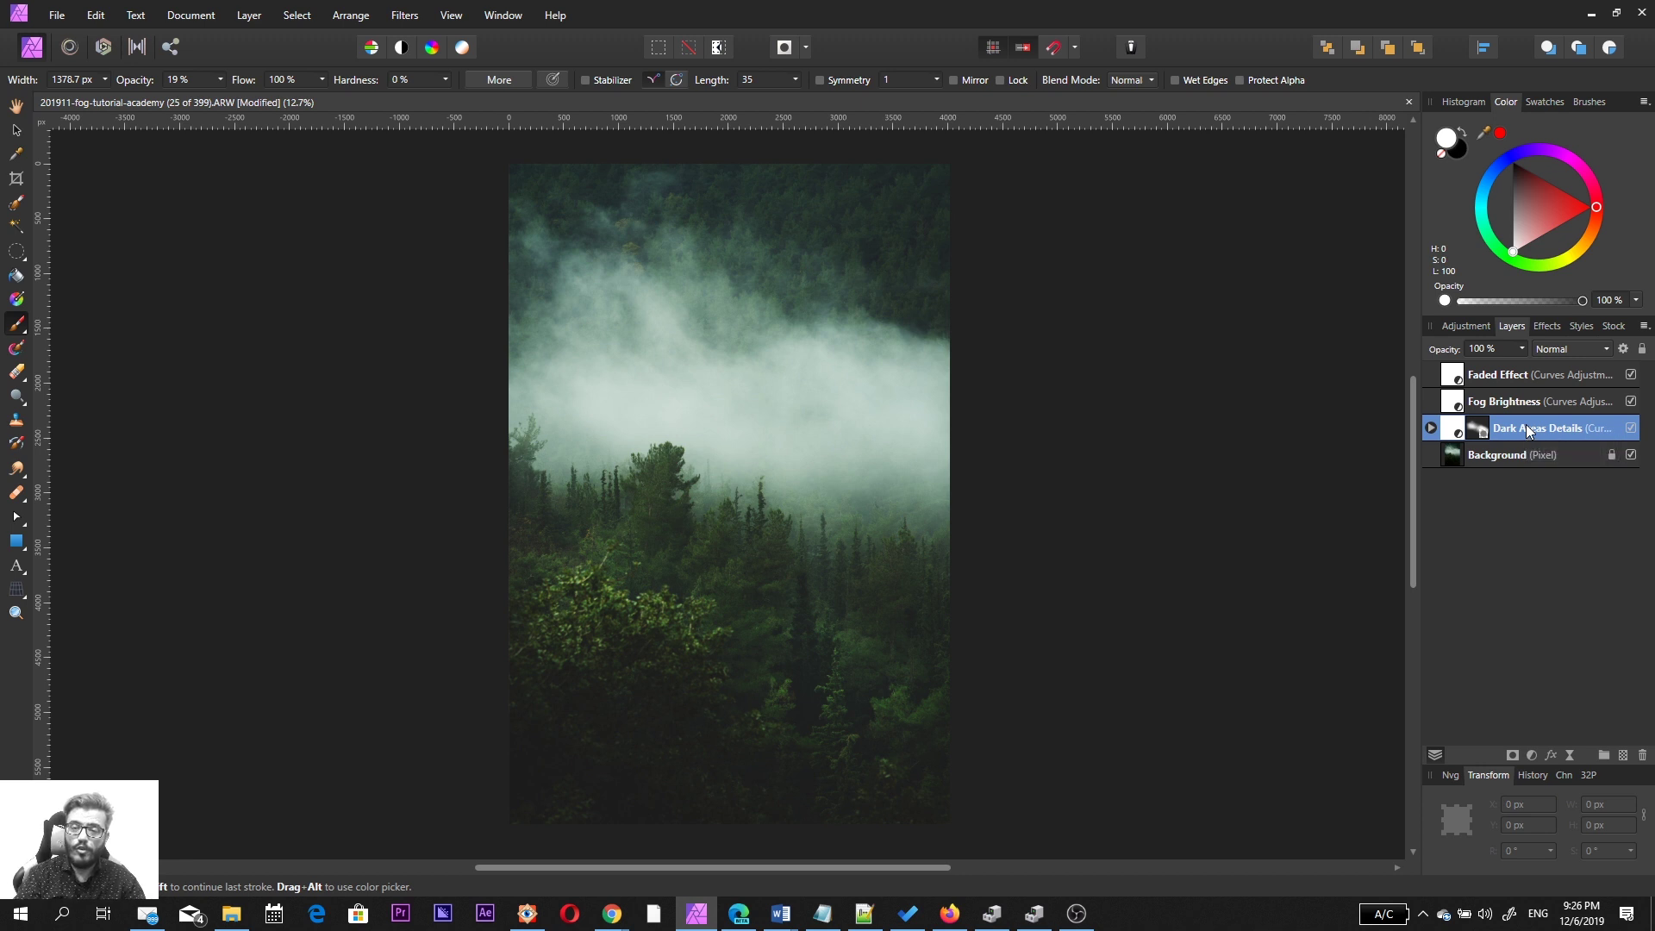
Step: Toggle the visibility of the Fog Brightness adjustment to compare the photo with and without it
left_click(1470, 405)
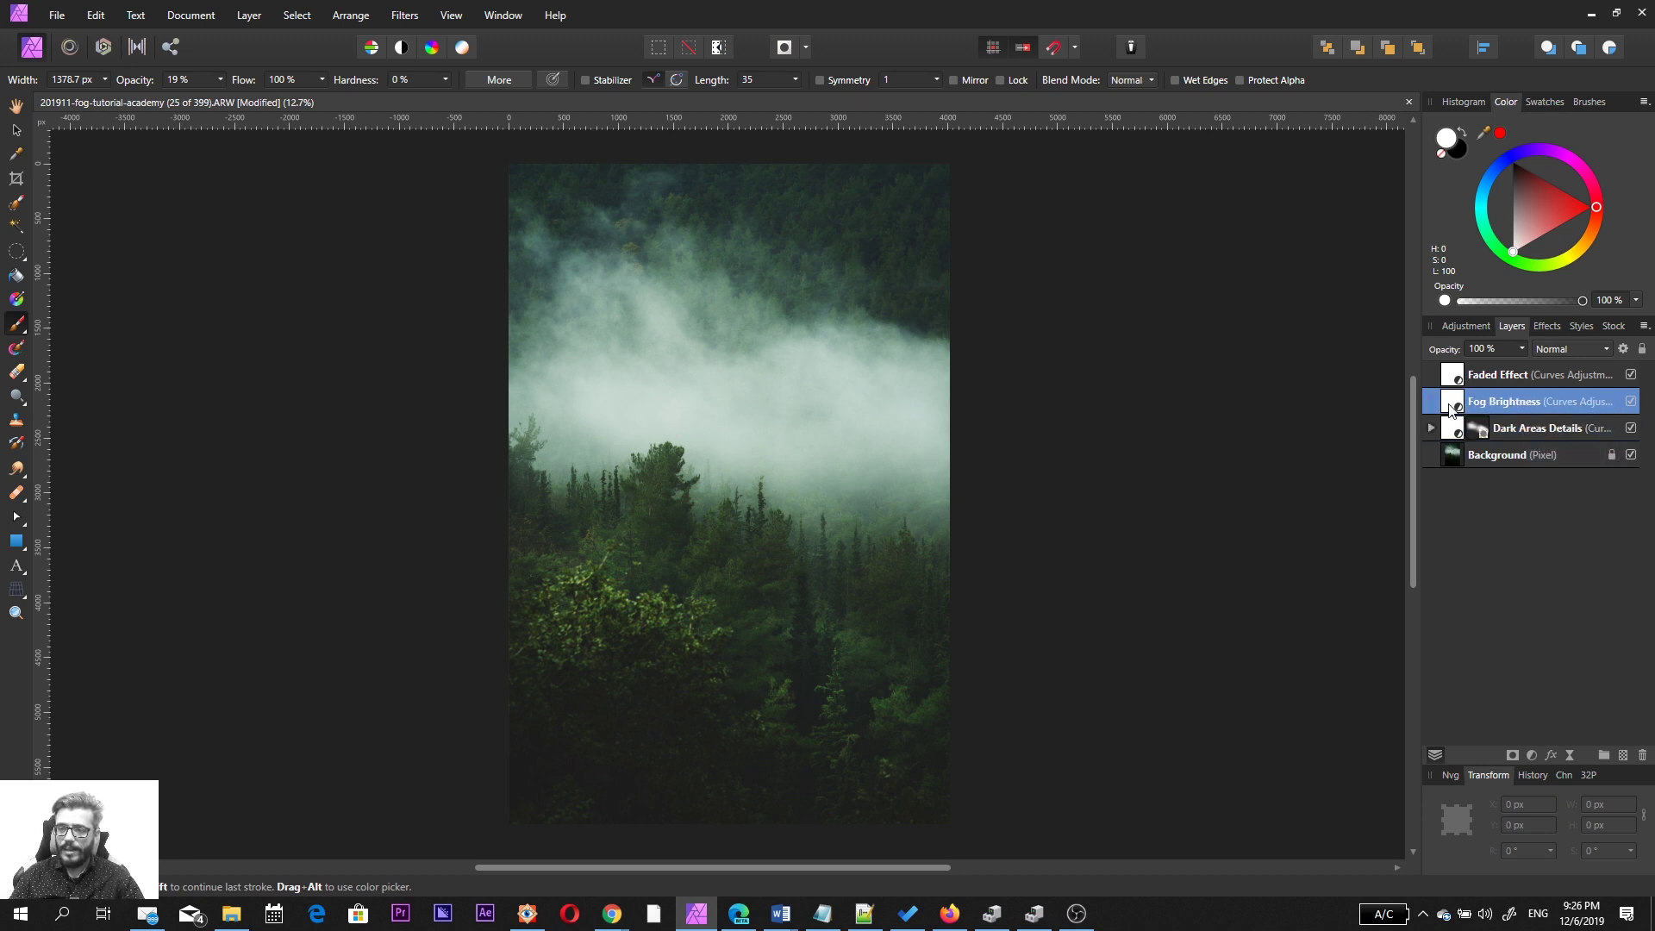
left_click(1631, 402)
left_click(1631, 402)
left_click(1631, 402)
left_click(1631, 402)
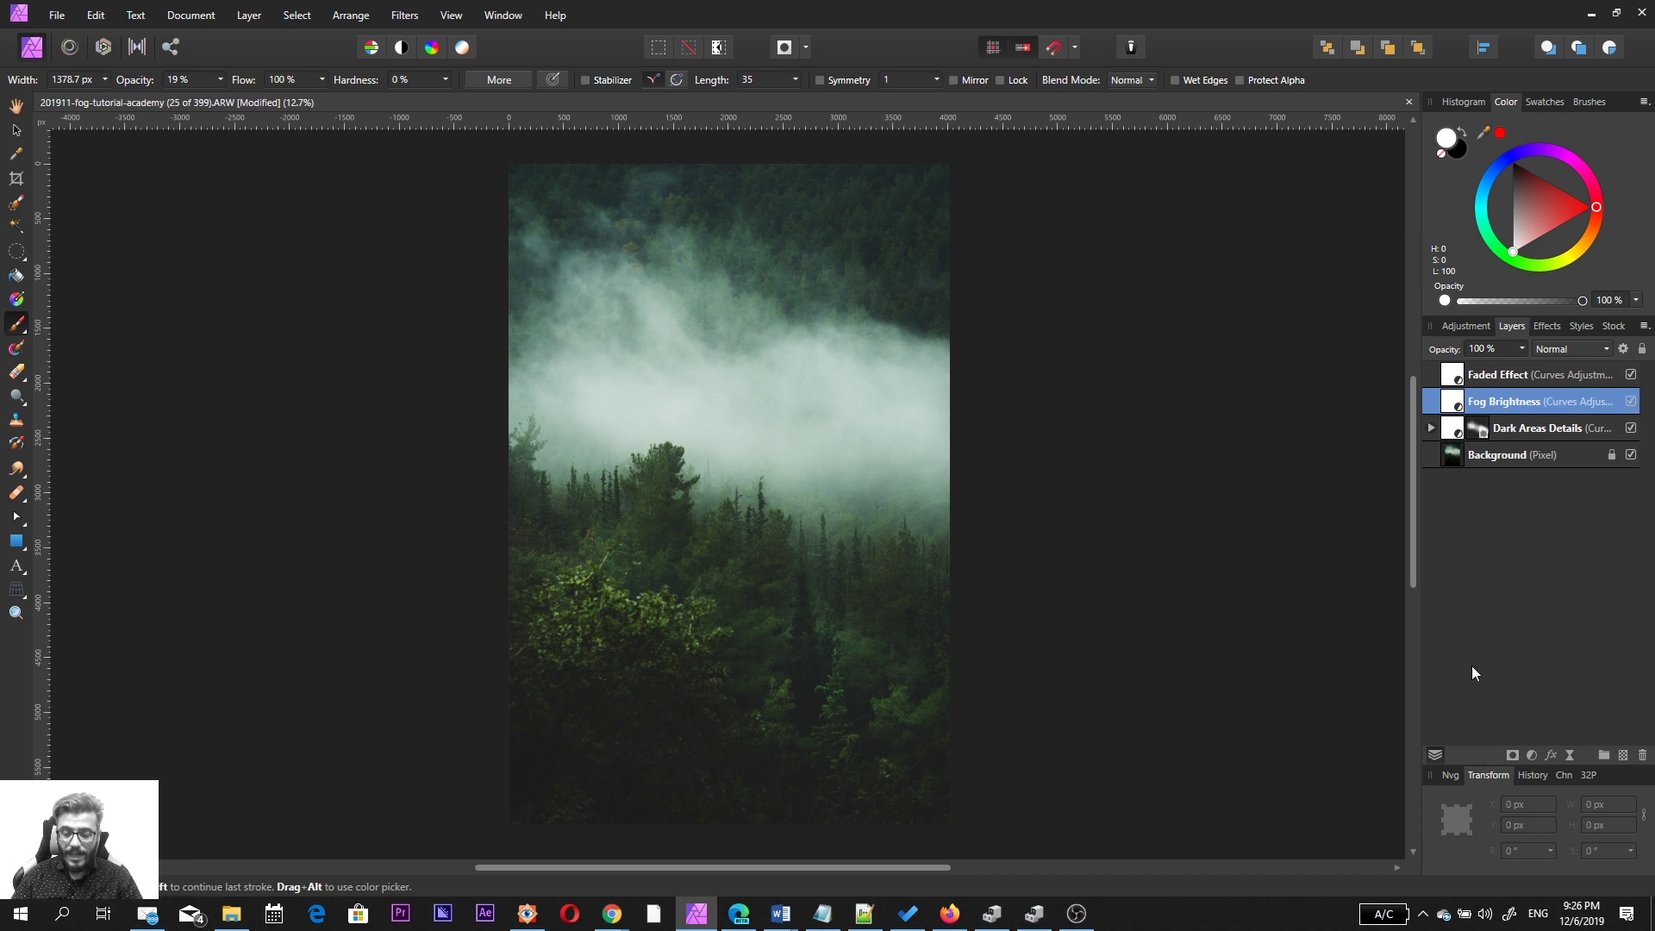
Step: Add a black mask to the Fog Brightness adjustment and paint white over the fog with a soft brush at 19% opacity
left_click(1513, 755)
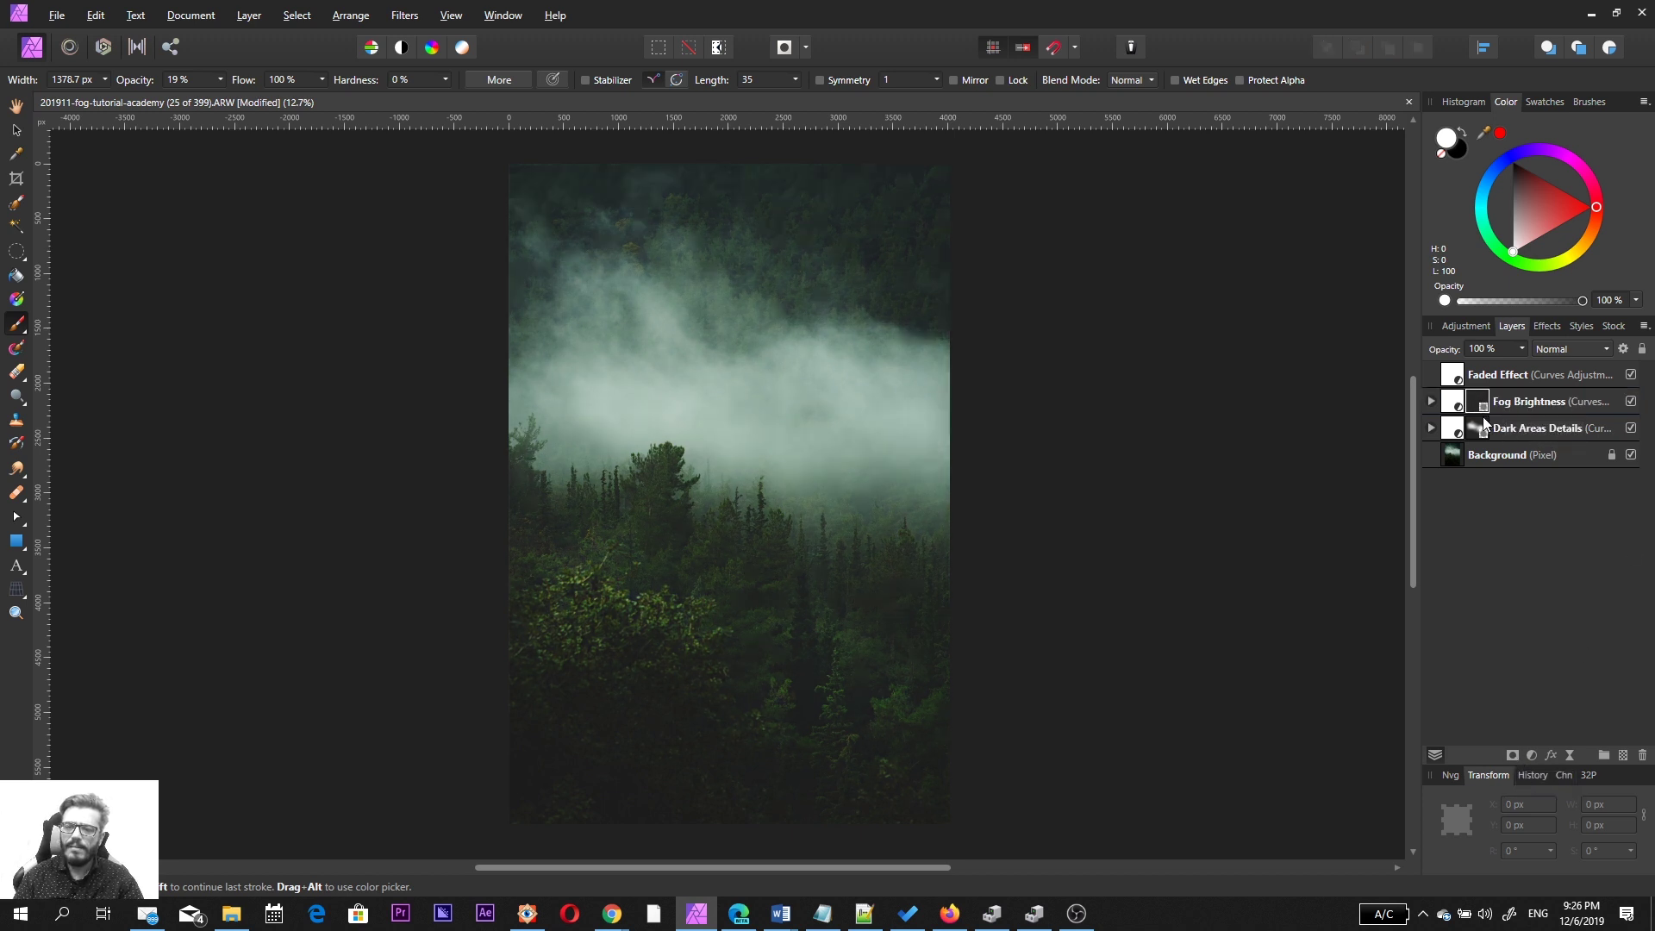
left_click(17, 326)
left_click(95, 327)
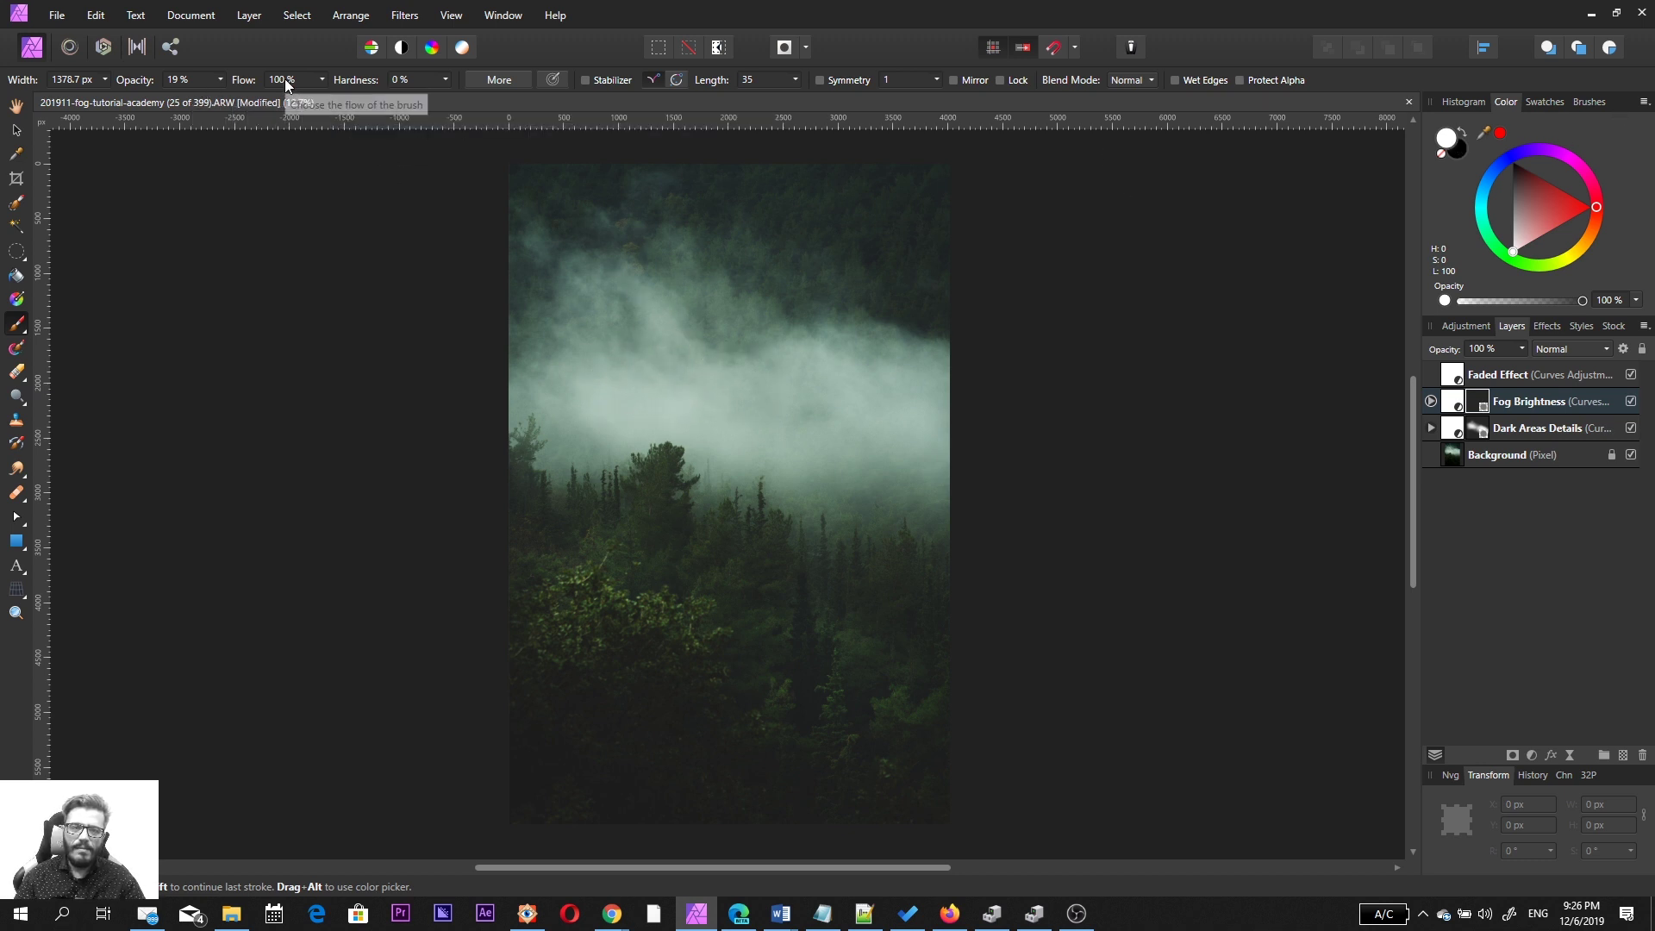
mouse_move(579, 226)
left_mouse_down()
mouse_move(609, 288)
mouse_move(614, 397)
mouse_move(619, 362)
mouse_move(595, 341)
mouse_move(608, 388)
mouse_move(658, 370)
mouse_move(639, 315)
left_mouse_up()
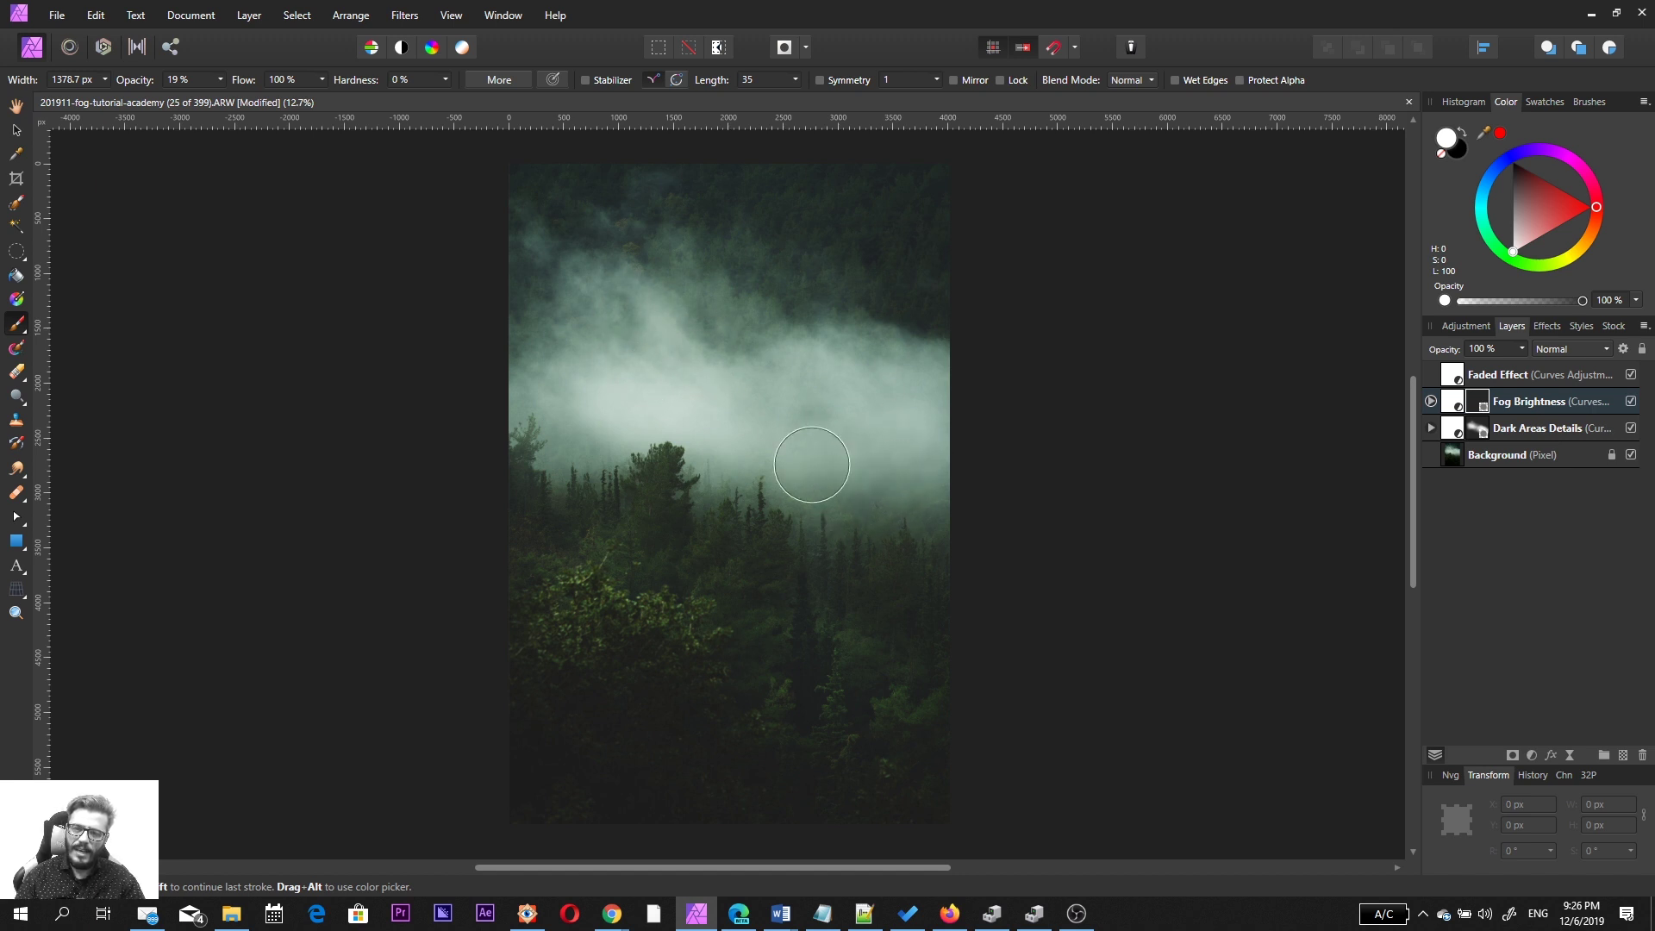
mouse_move(891, 374)
left_mouse_down()
mouse_move(830, 347)
mouse_move(881, 332)
mouse_move(820, 324)
mouse_move(929, 376)
mouse_move(952, 349)
left_mouse_up()
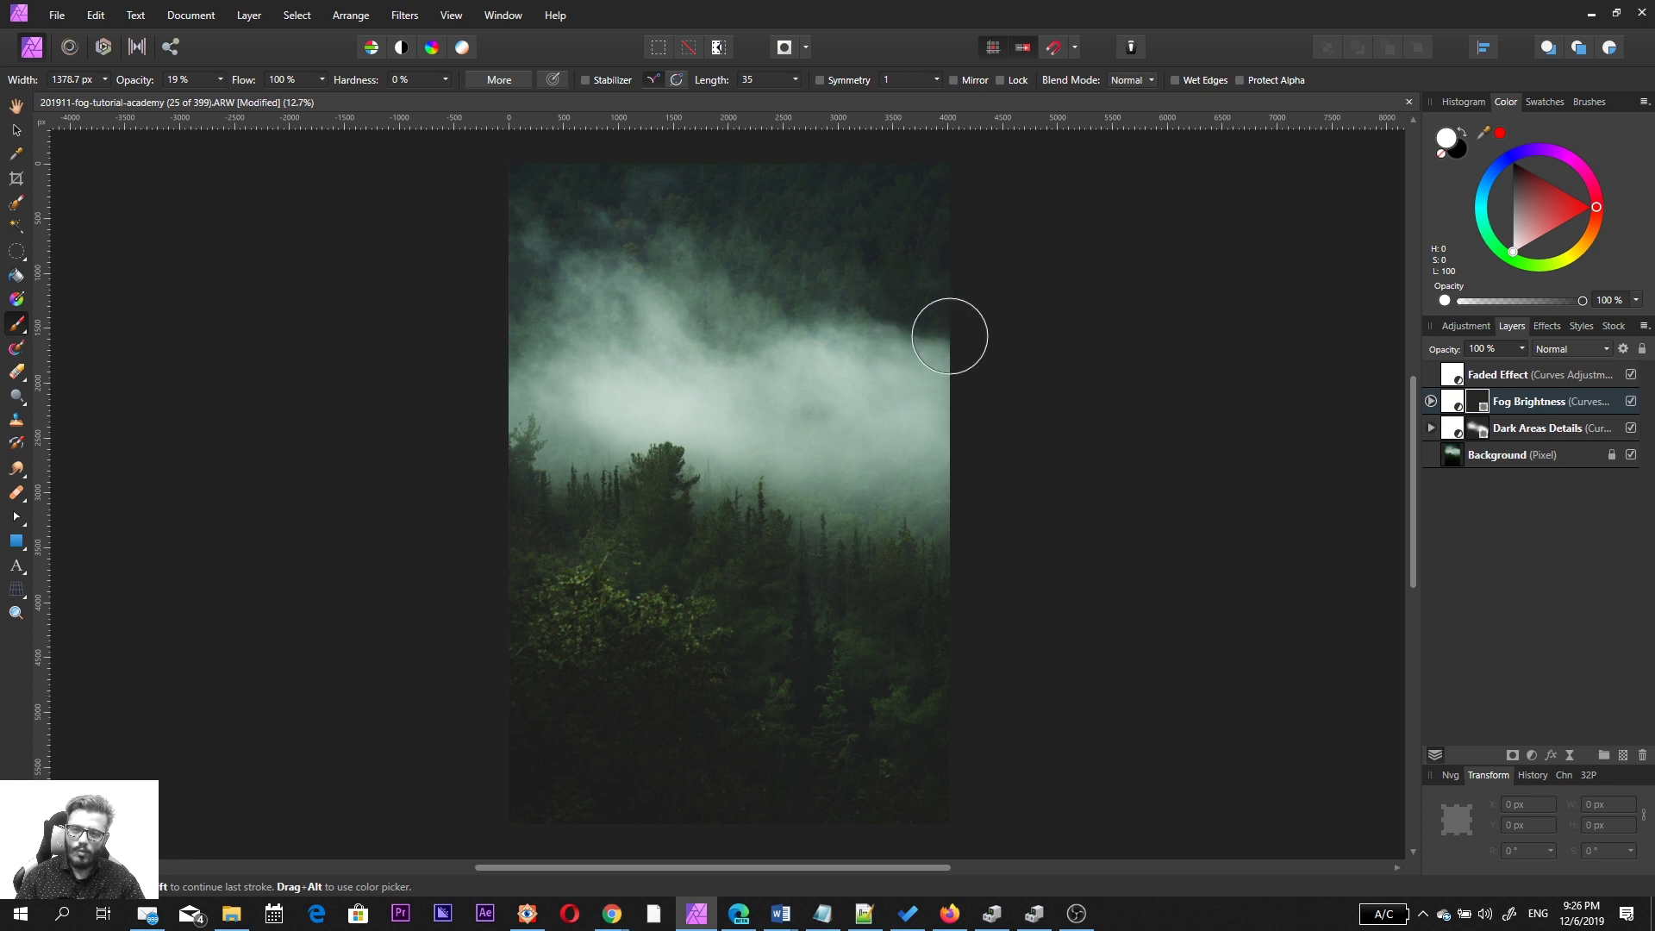
mouse_move(617, 215)
left_mouse_down()
mouse_move(567, 245)
mouse_move(625, 221)
left_mouse_up()
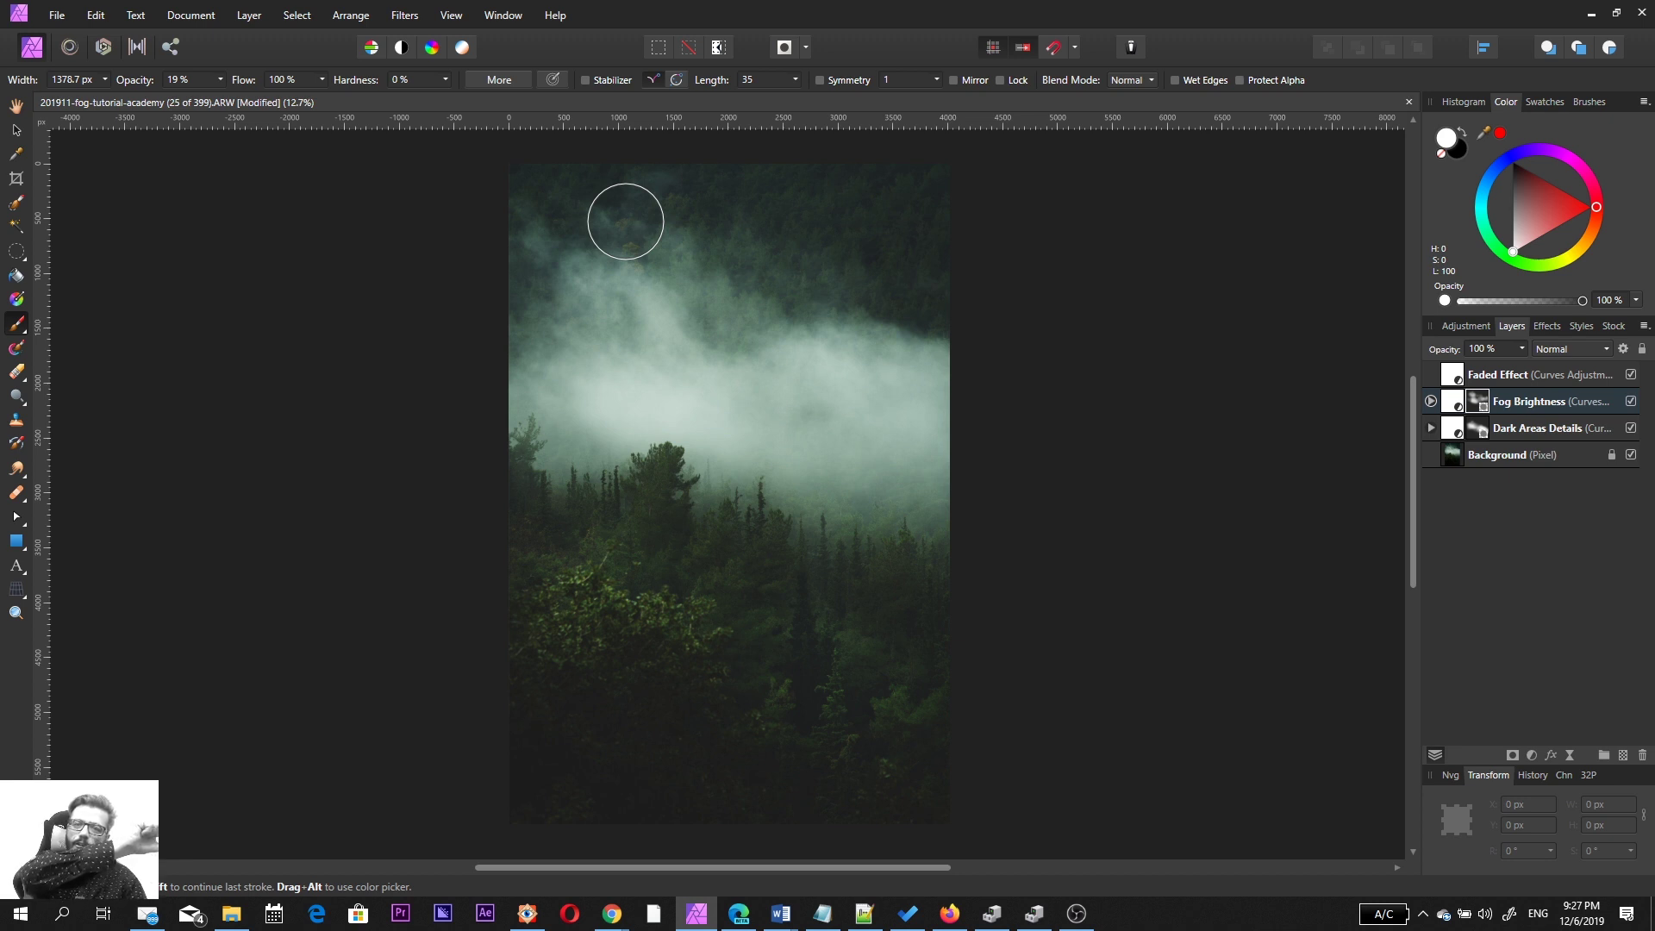
mouse_move(625, 222)
left_mouse_down()
mouse_move(704, 215)
mouse_move(709, 329)
mouse_move(694, 273)
mouse_move(601, 252)
mouse_move(536, 395)
mouse_move(635, 312)
mouse_move(826, 291)
left_mouse_up()
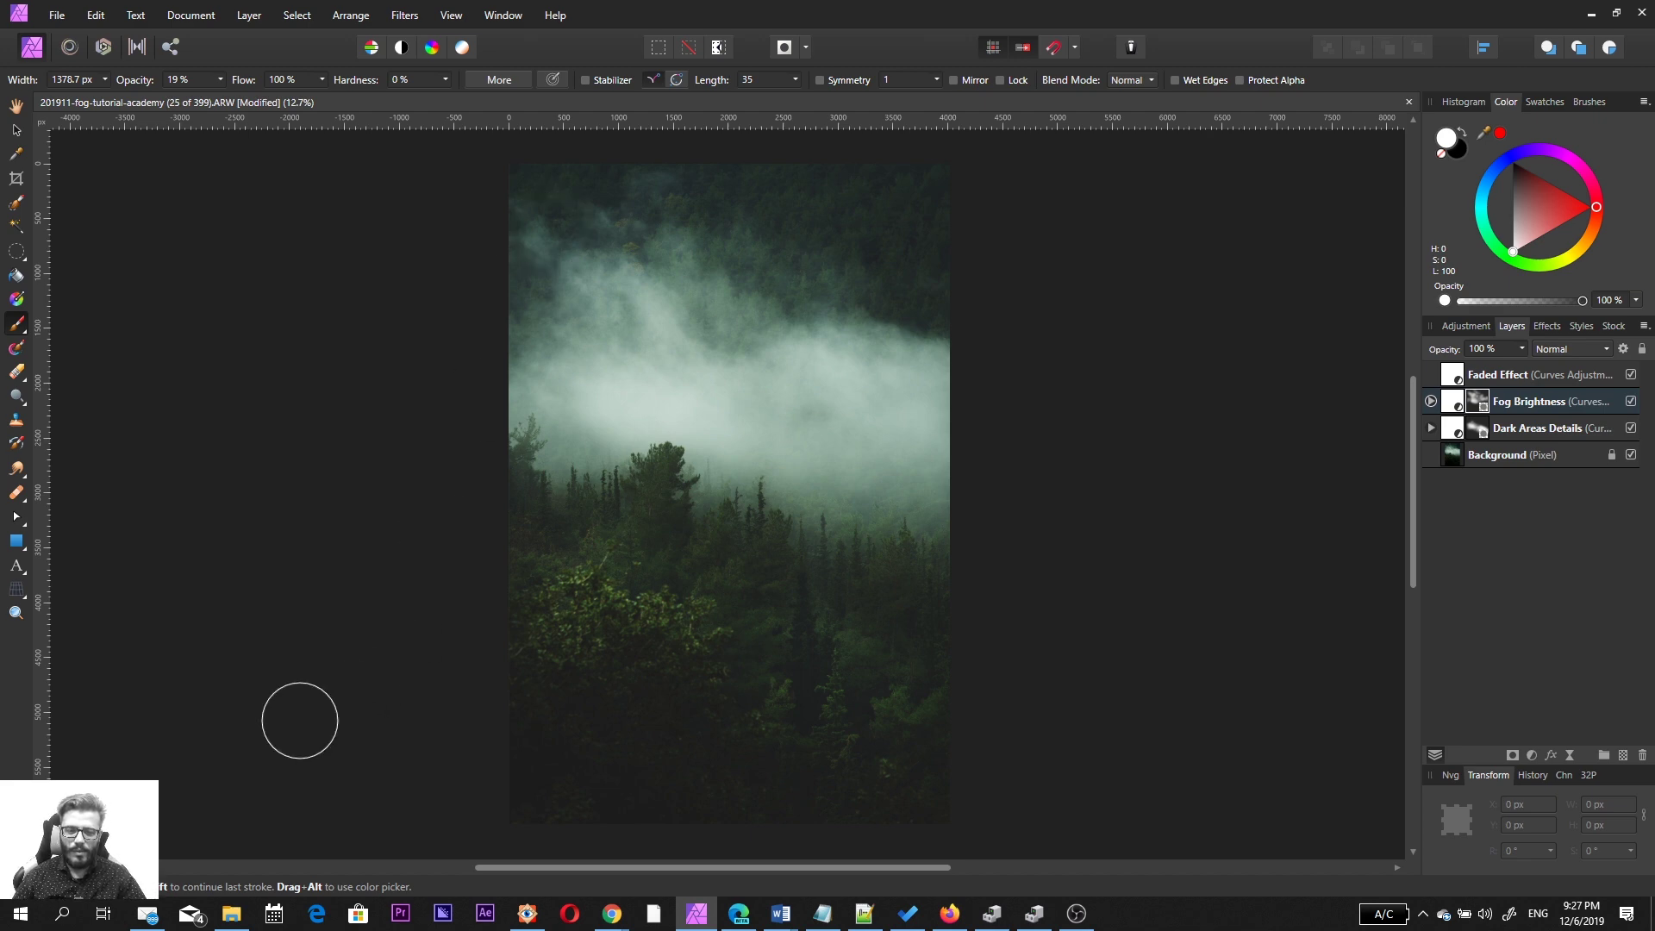
Step: Compare the edit with the raw photo's thumbnail in FastStone Image Viewer, return to Affinity Photo and deselect the mask
left_click(527, 913)
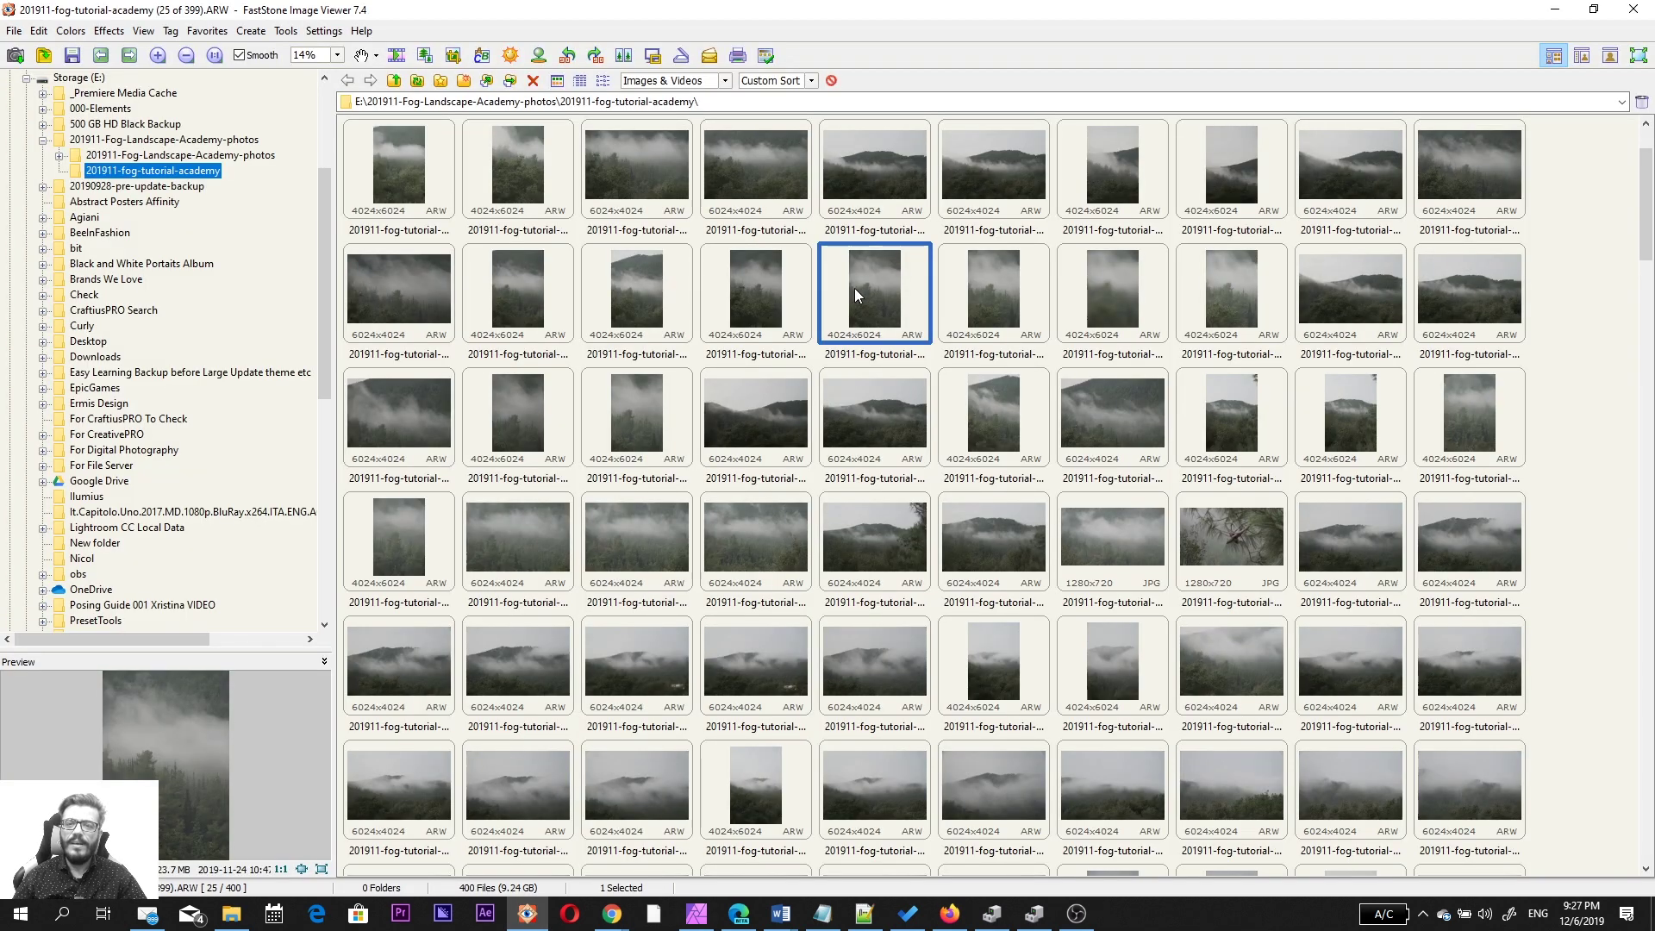
scroll(851, 295, "down", 2)
left_click(696, 913)
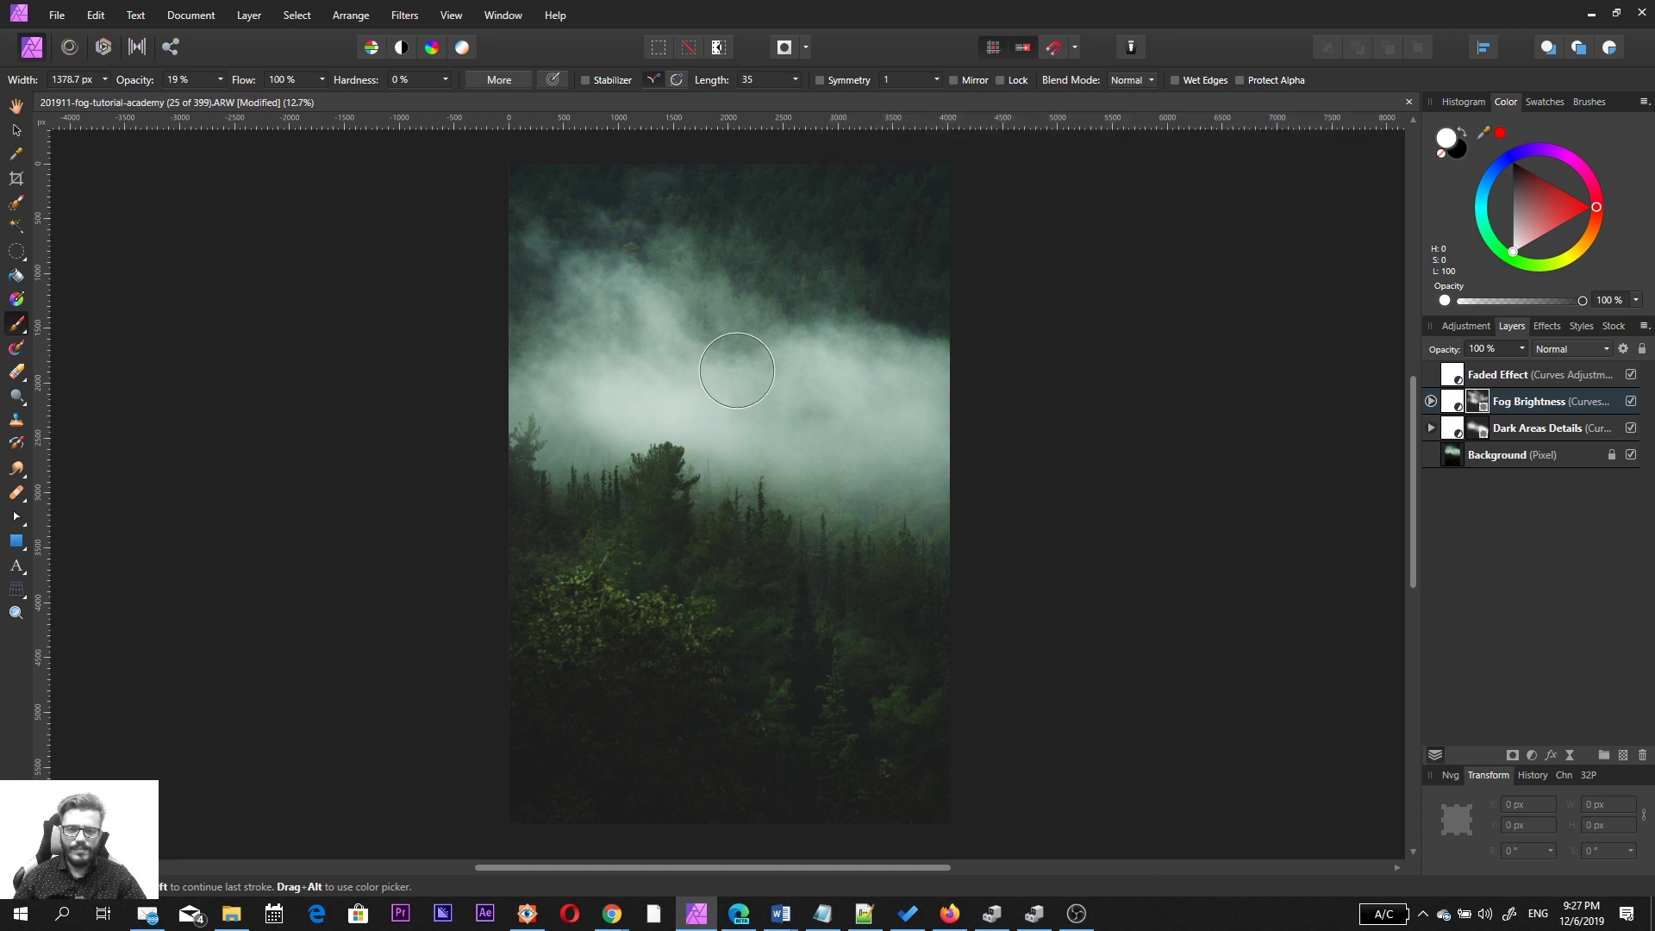
left_click(16, 129)
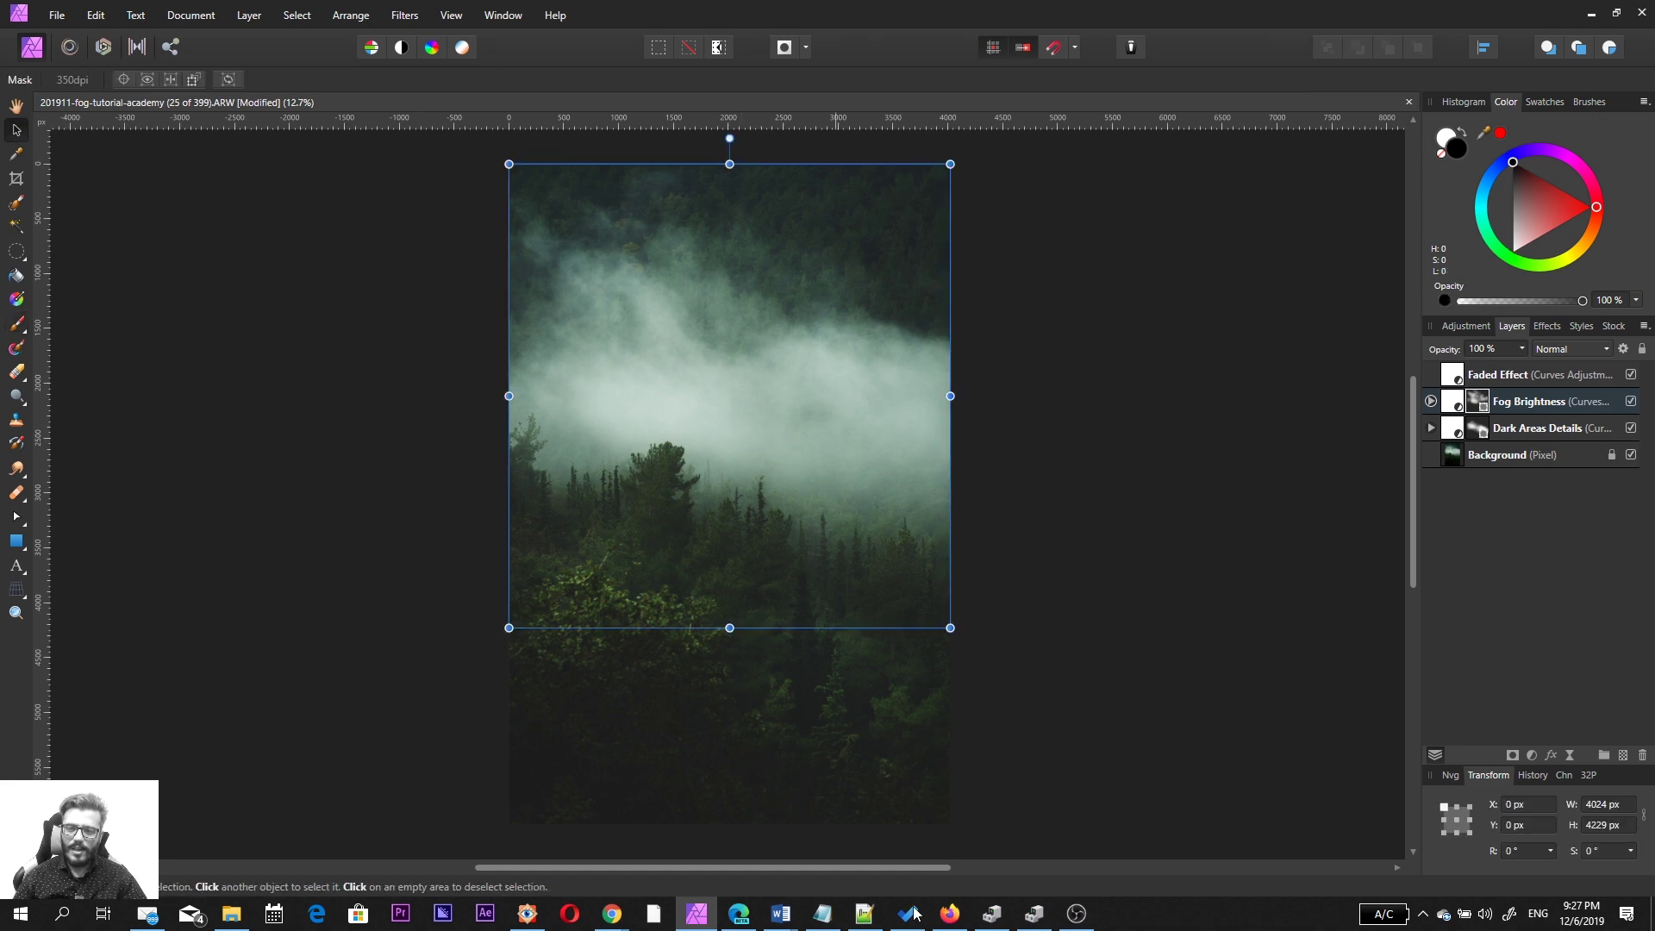
left_click(530, 915)
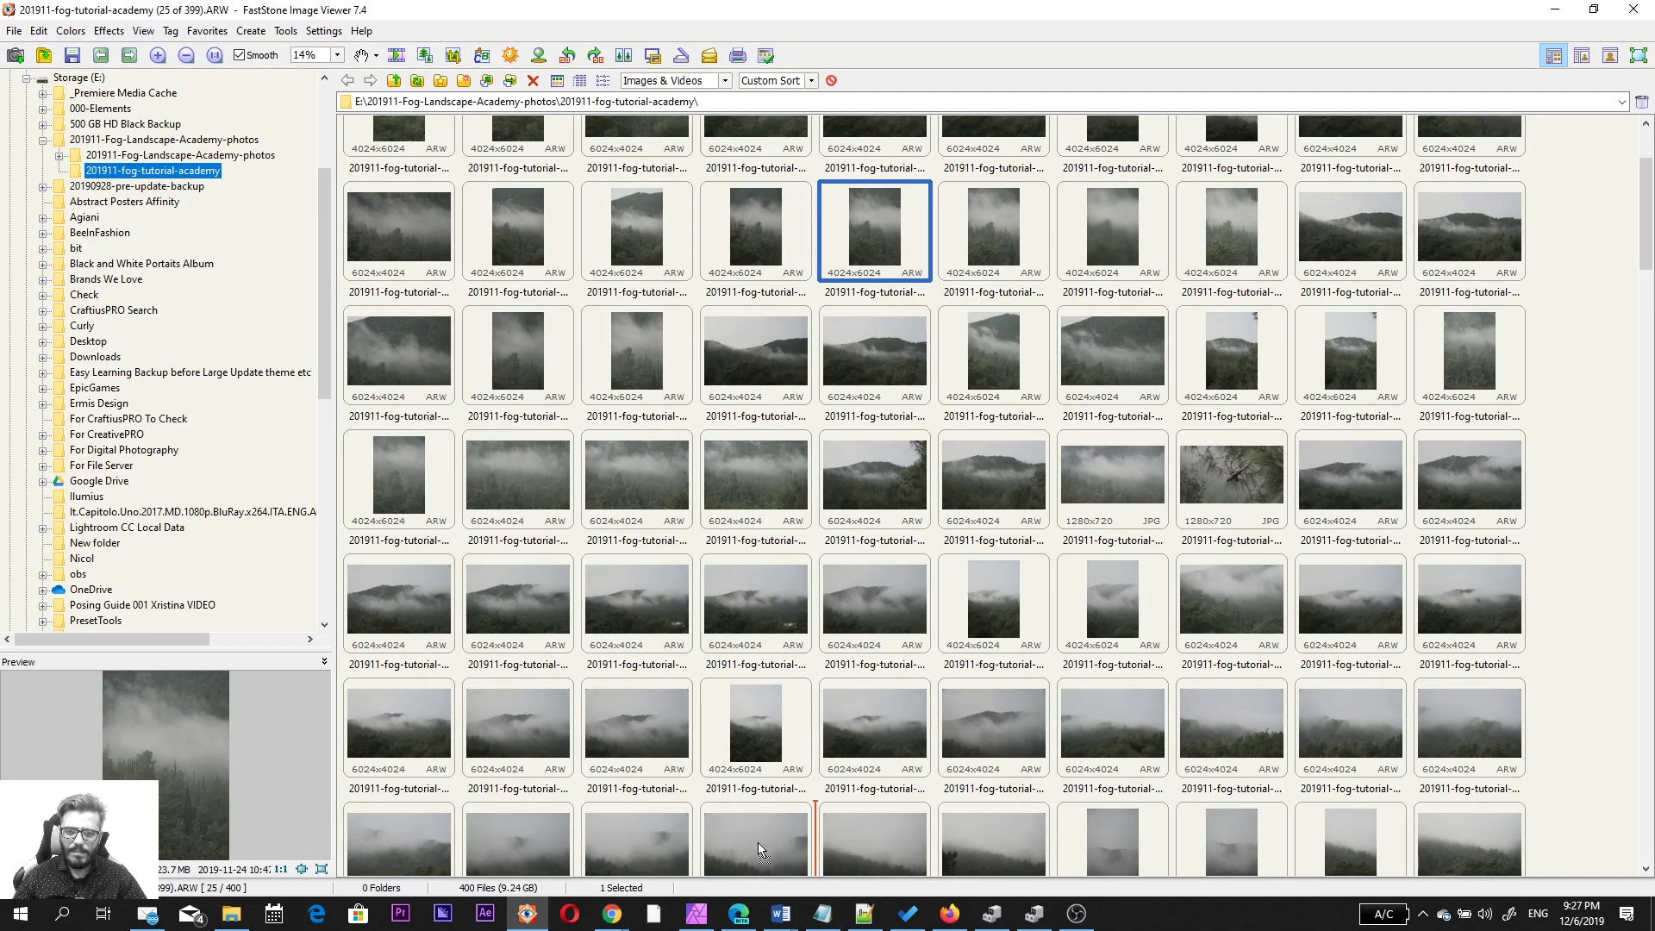
scroll(764, 838, "down", 1)
left_click(697, 914)
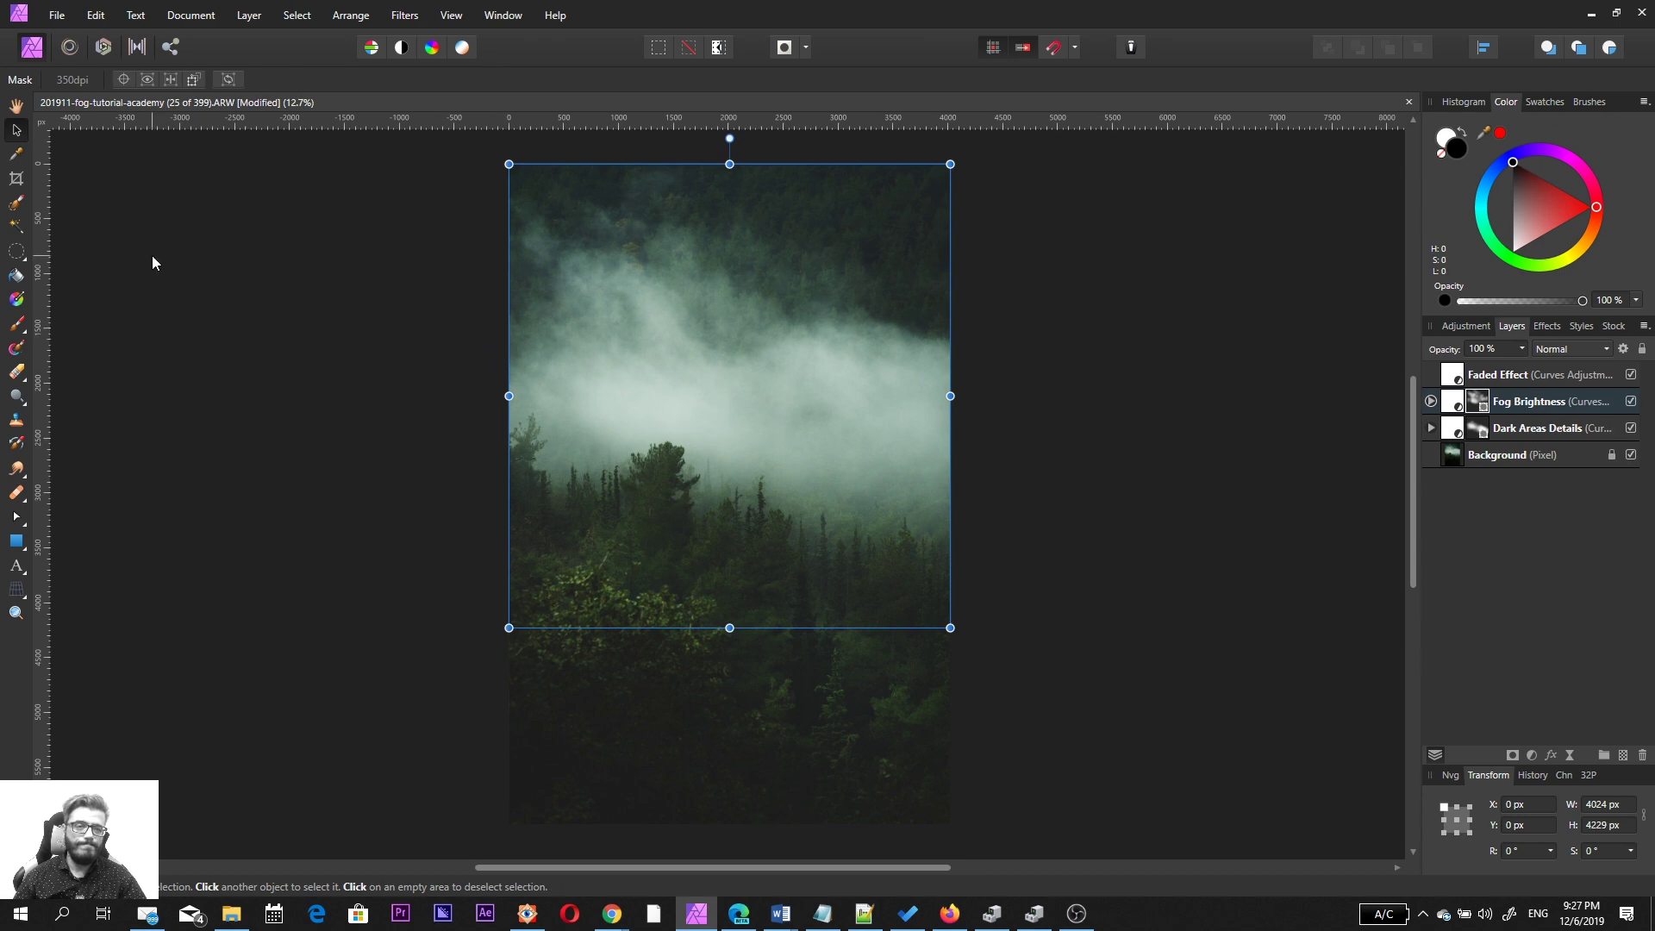
left_click(412, 293)
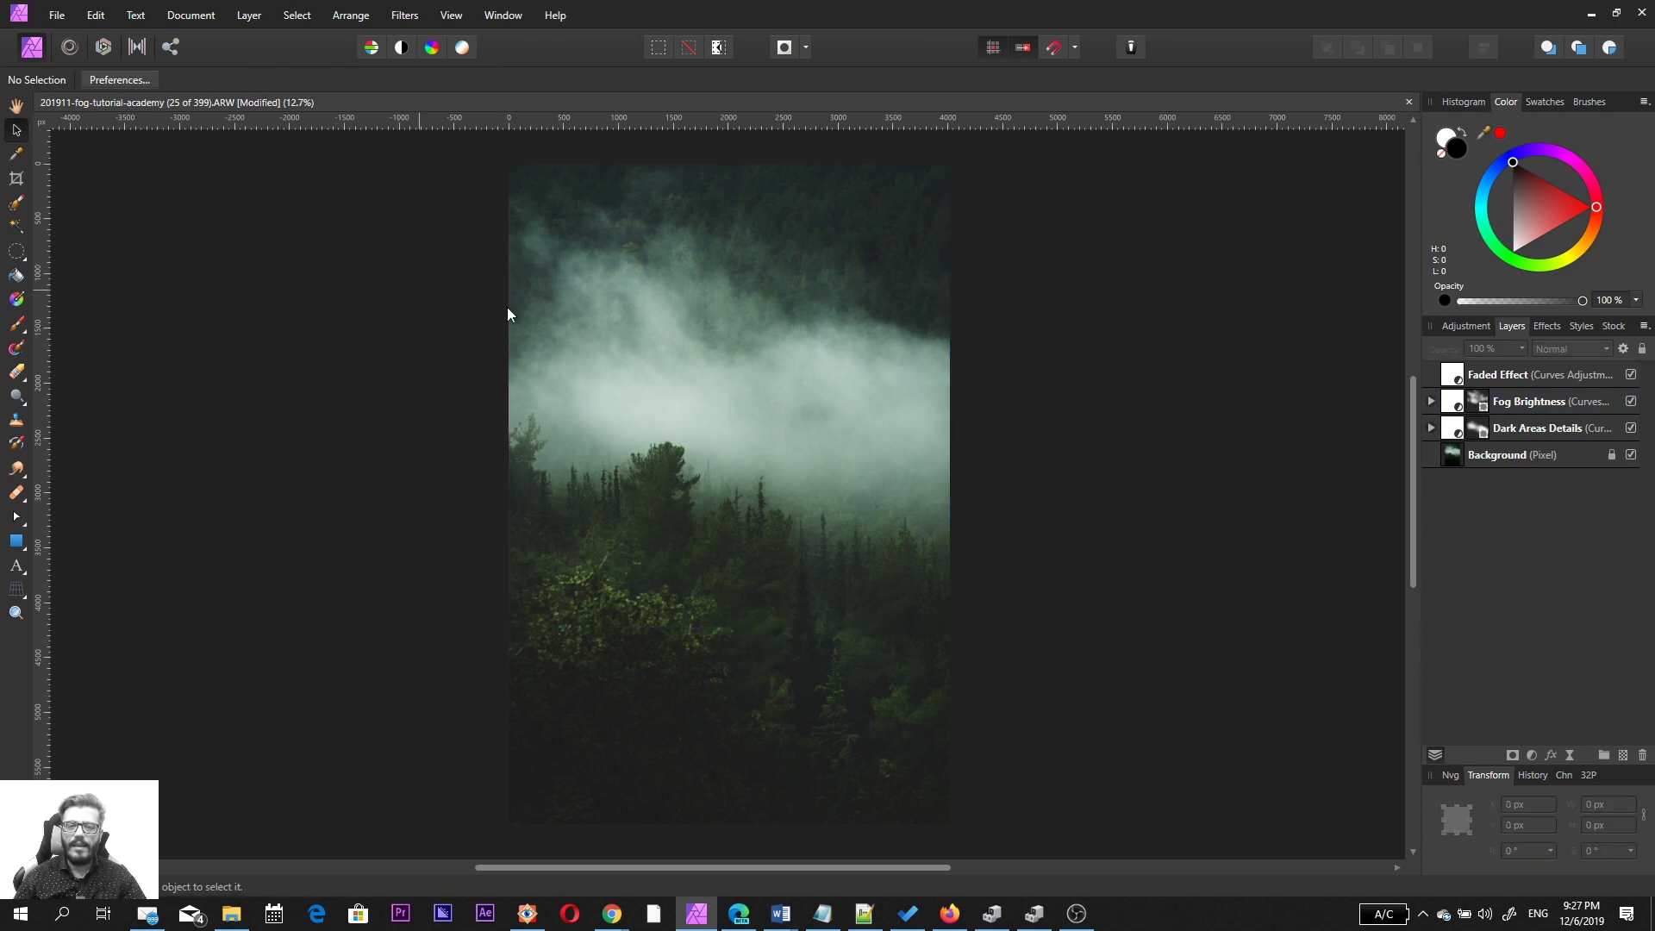
Step: View the raw photo full screen in FastStone Image Viewer and switch back to Affinity Photo to compare it with the edit
left_click(527, 913)
double_click(888, 161)
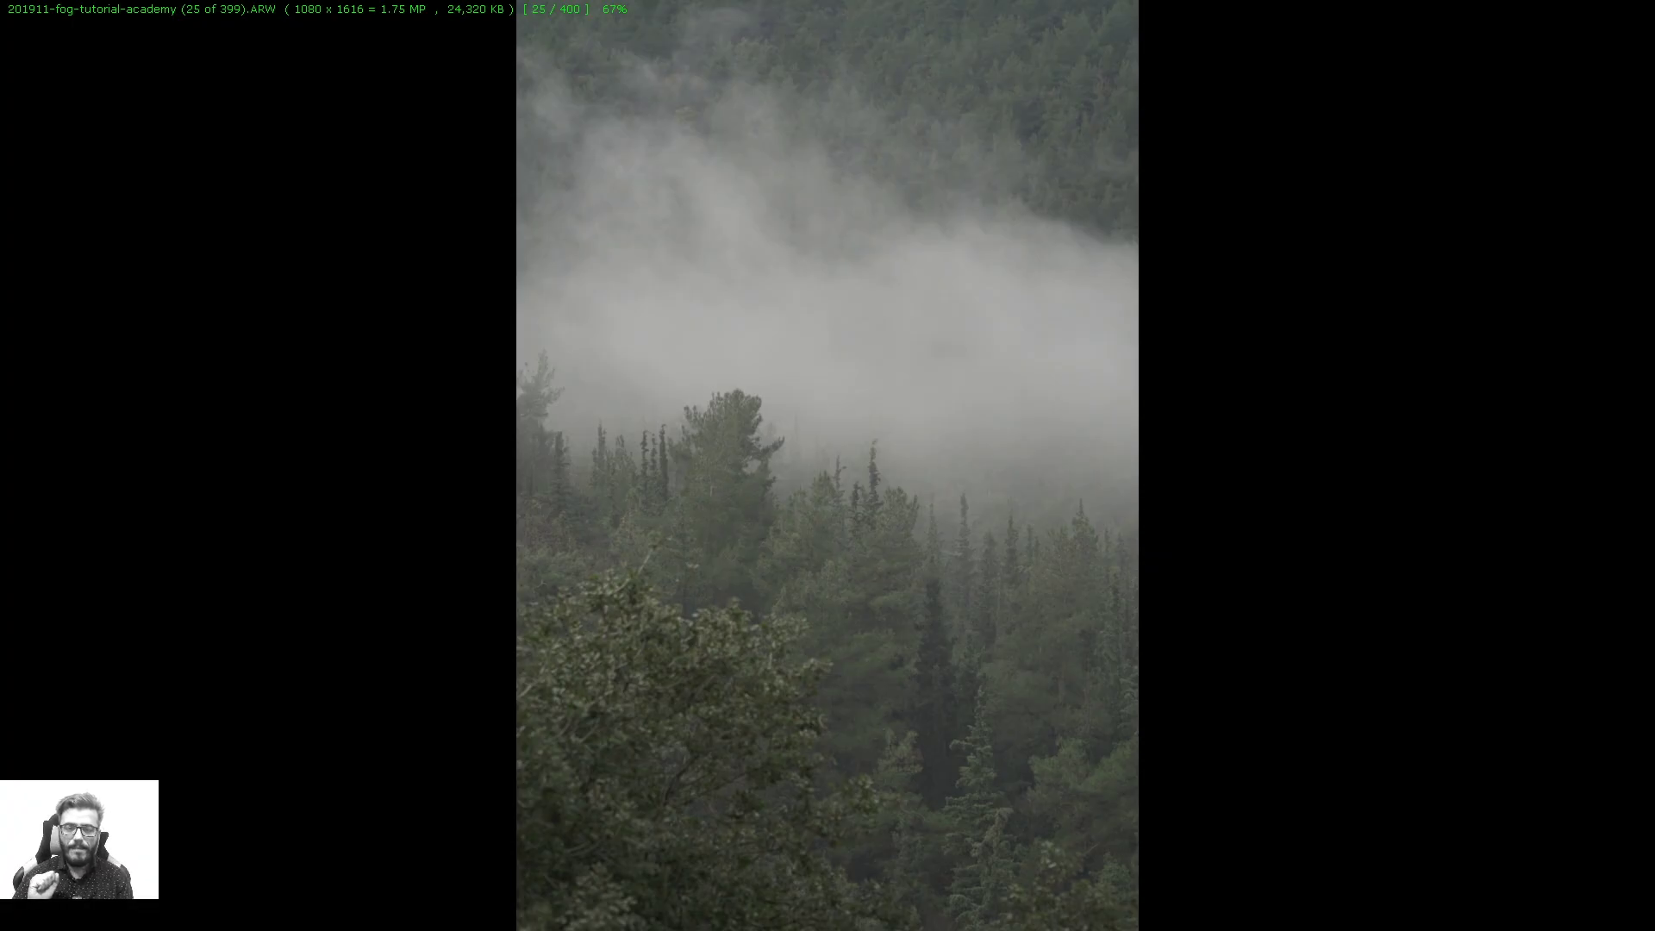
key("alt+Tab")
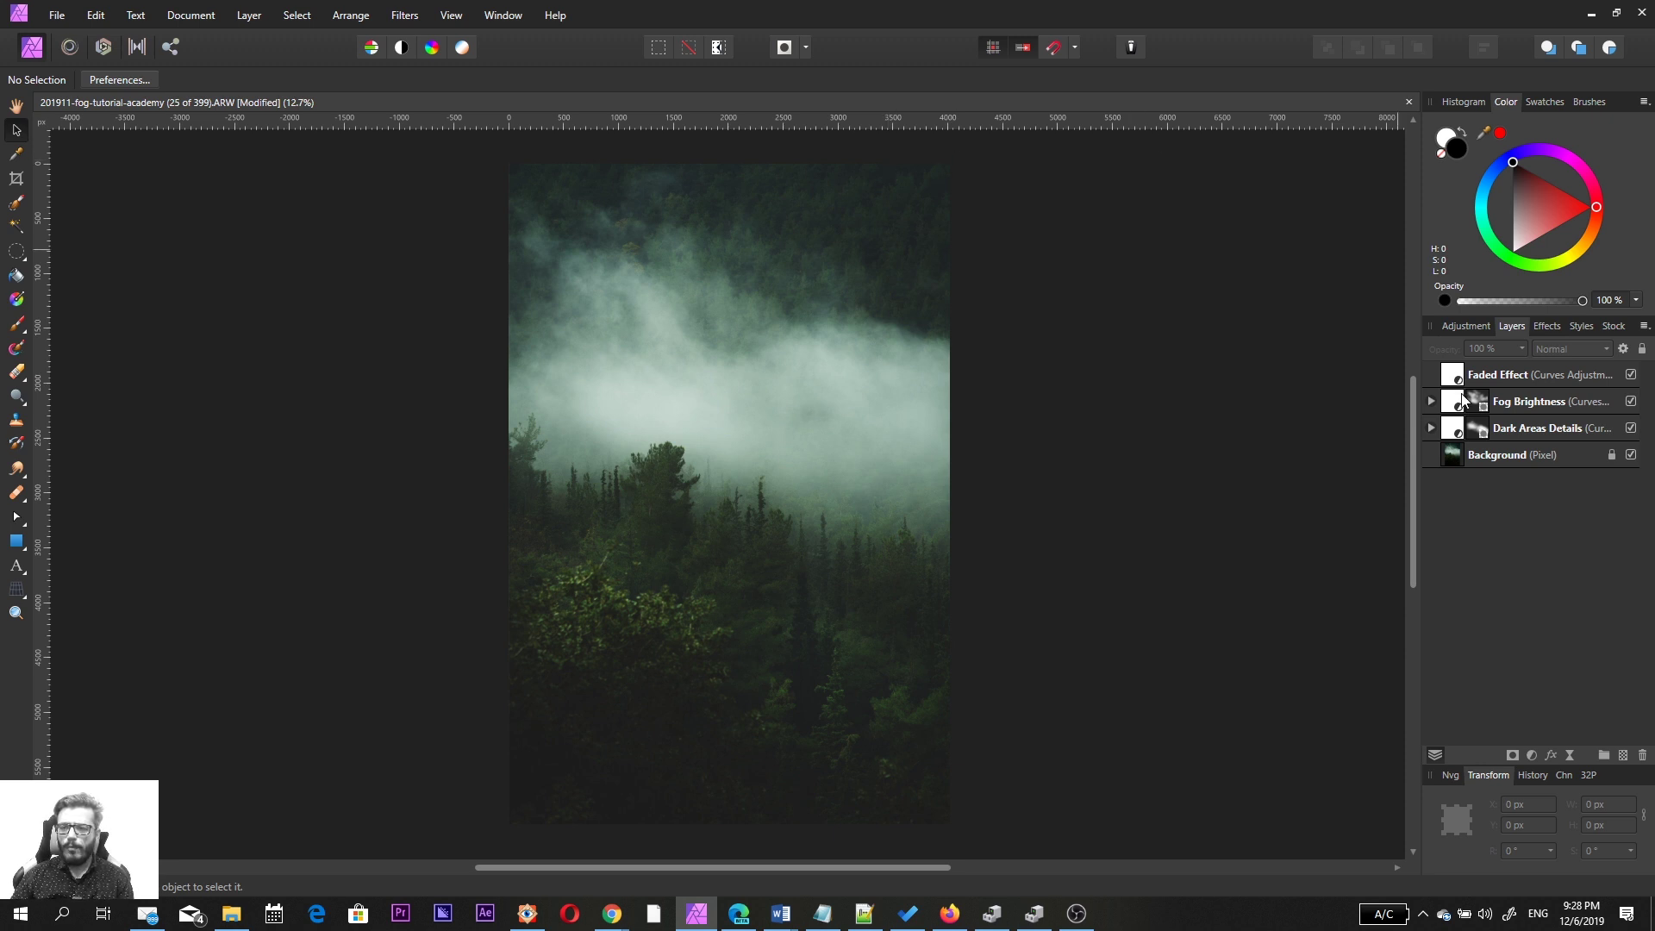
Step: Raise both middle points of the Dark Areas Details curve slightly to brighten the dark trees further, and close the Curves settings
left_click(1538, 426)
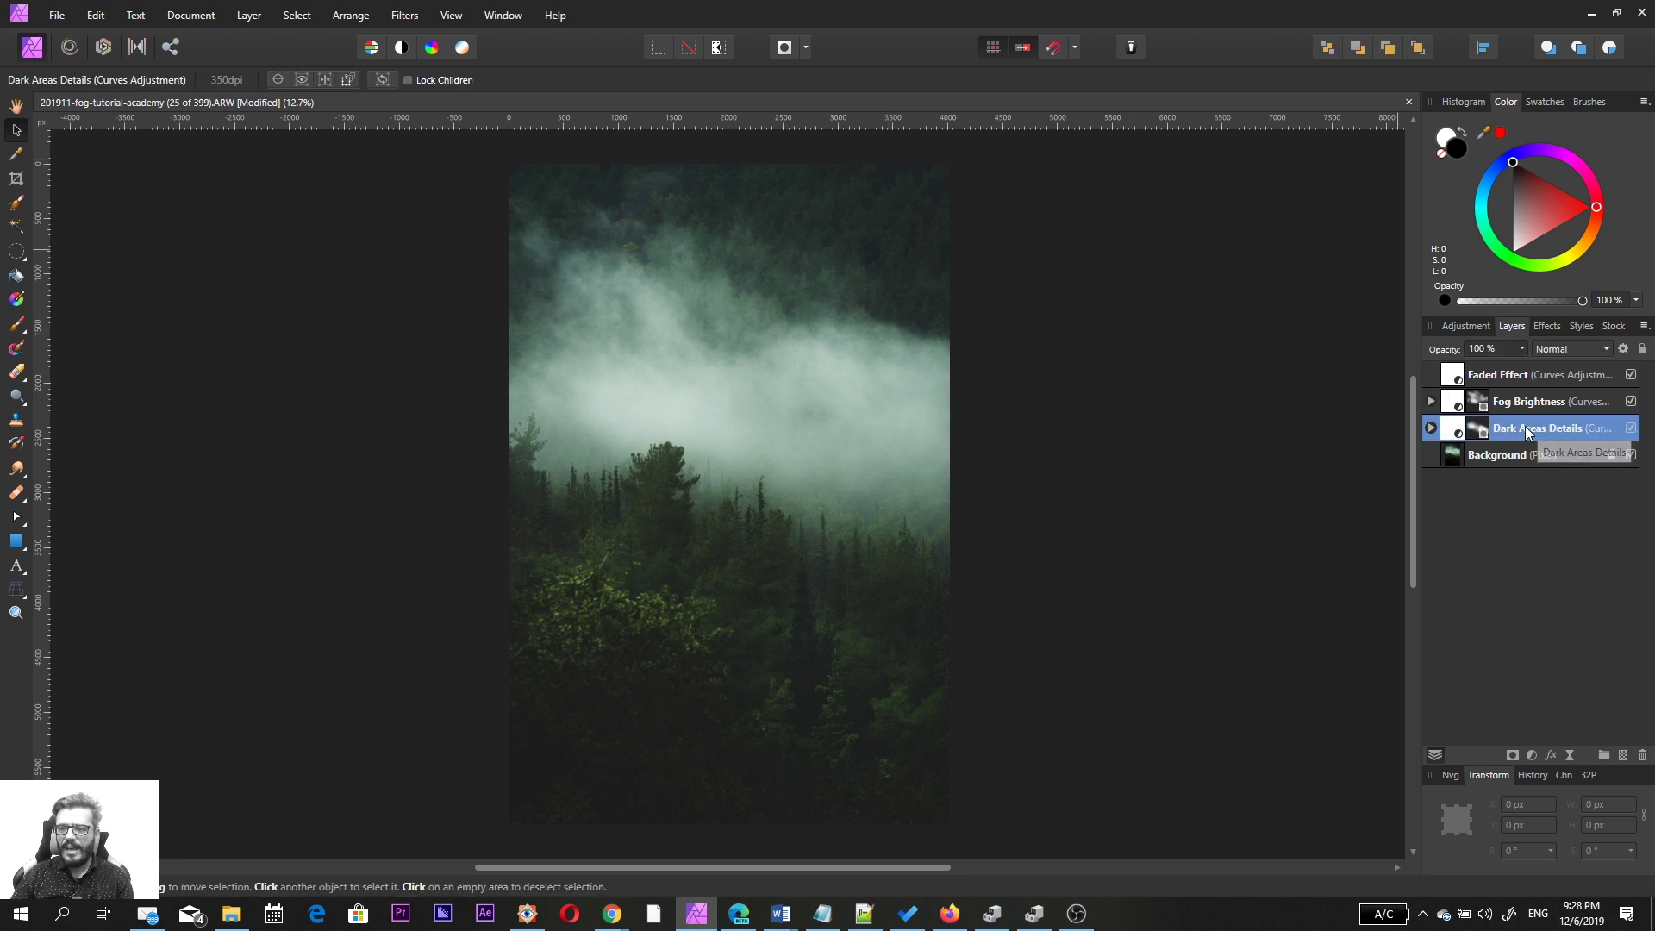
left_click(1475, 429)
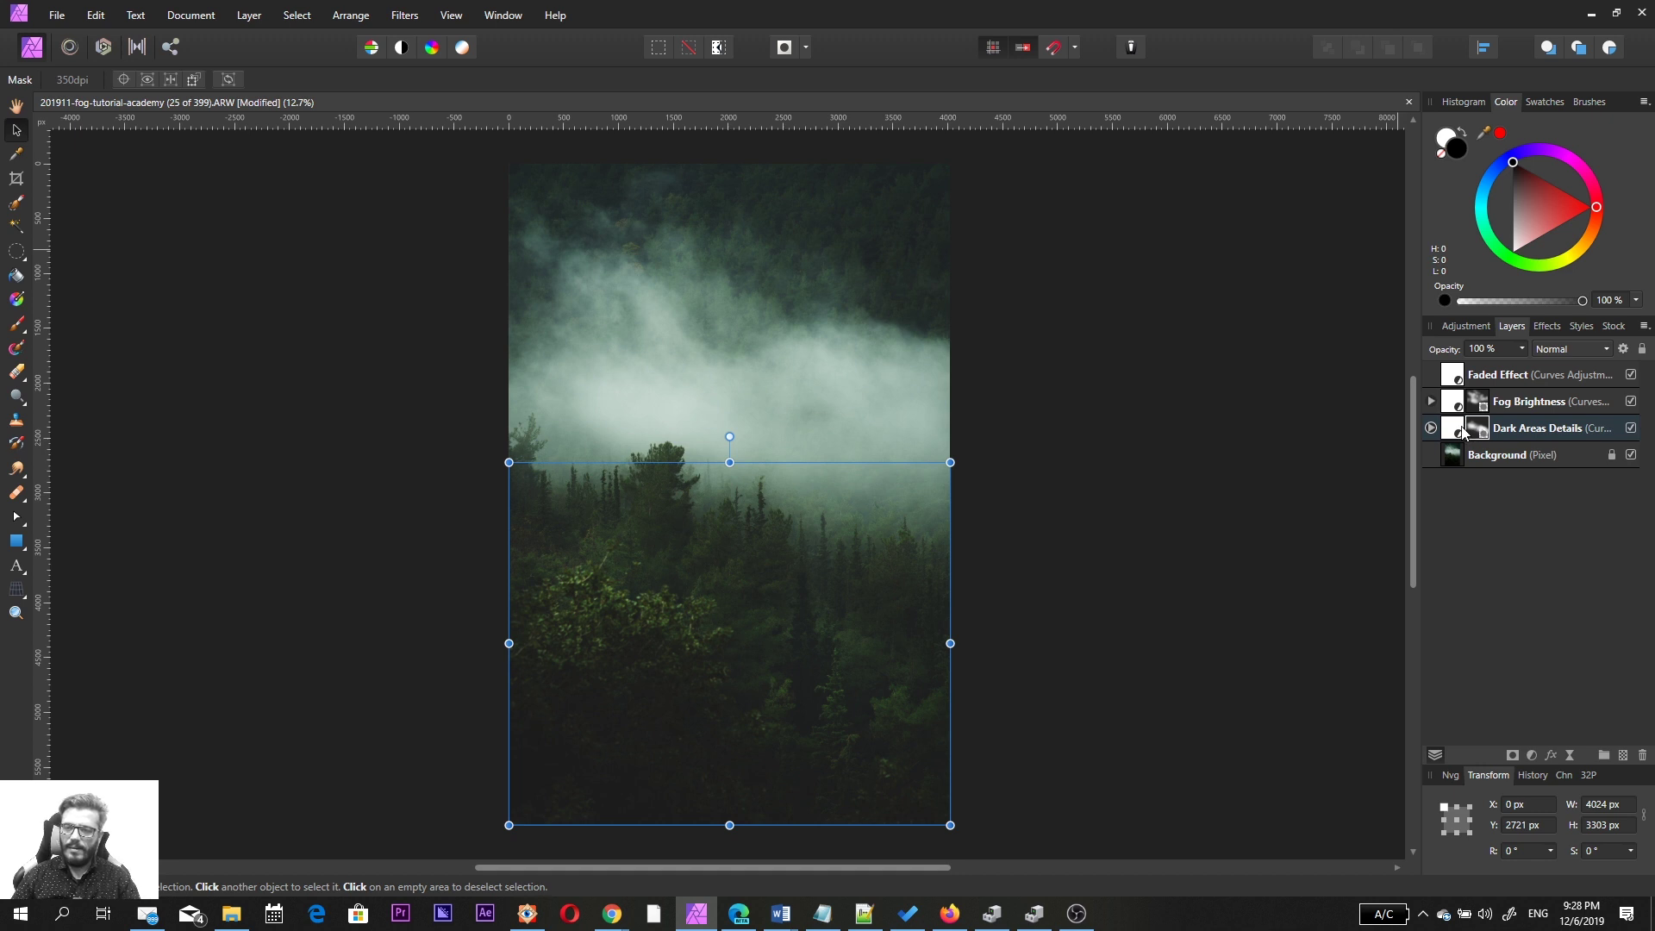
double_click(1452, 431)
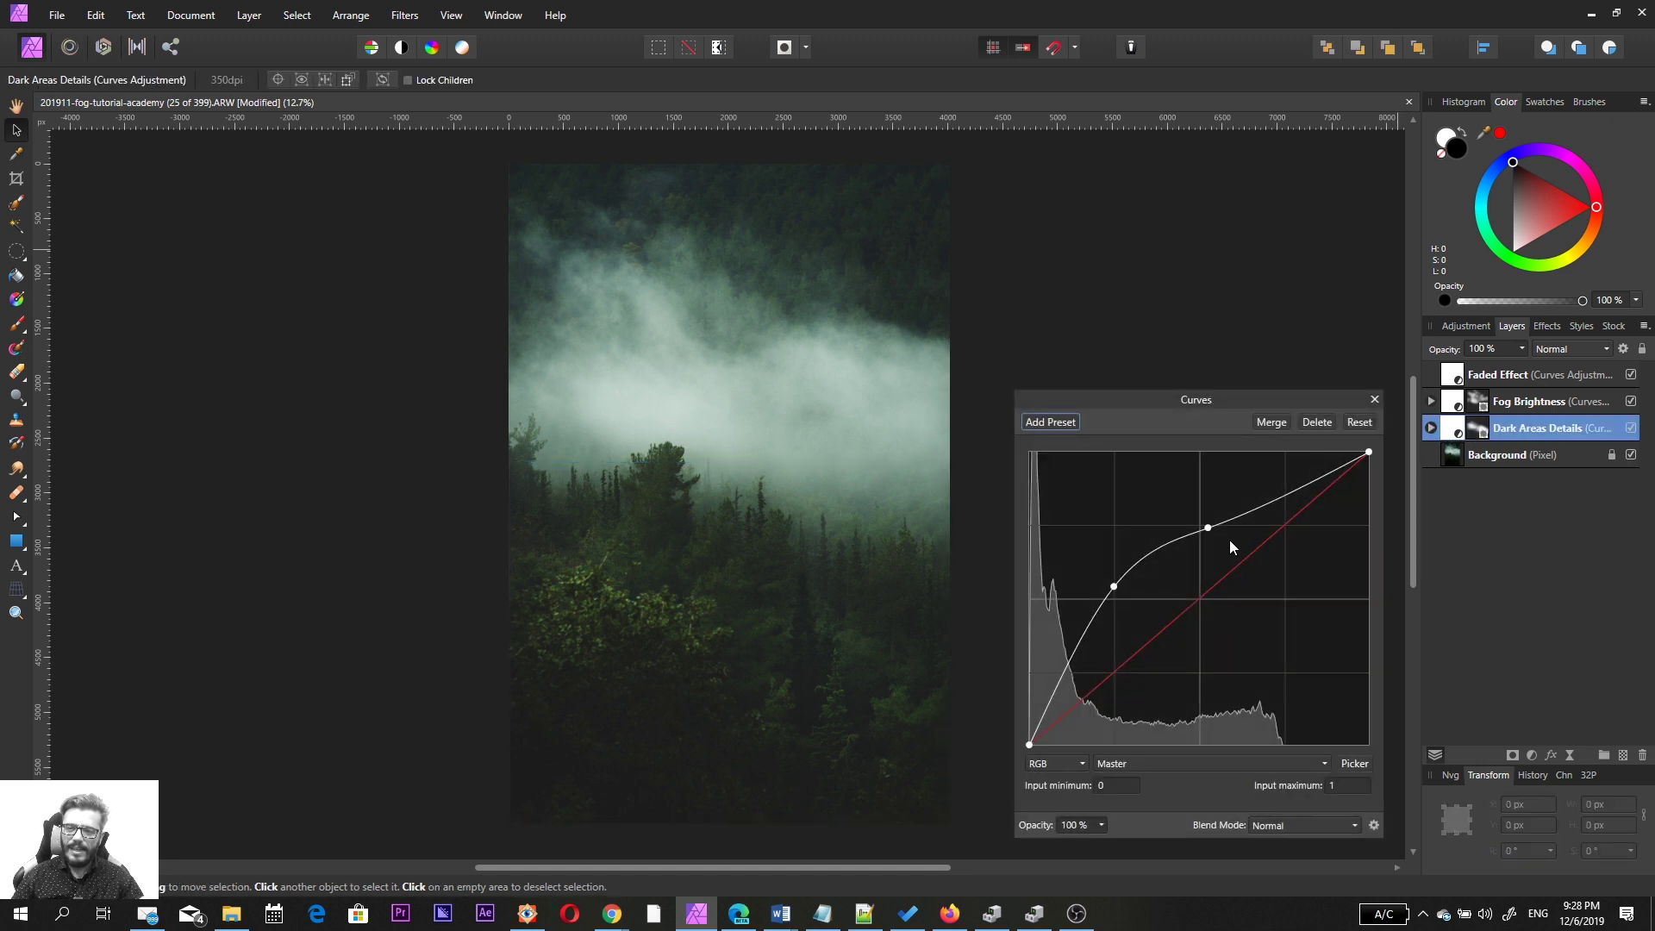
mouse_move(1207, 529)
left_mouse_down()
mouse_move(1195, 495)
mouse_move(1205, 504)
left_mouse_up()
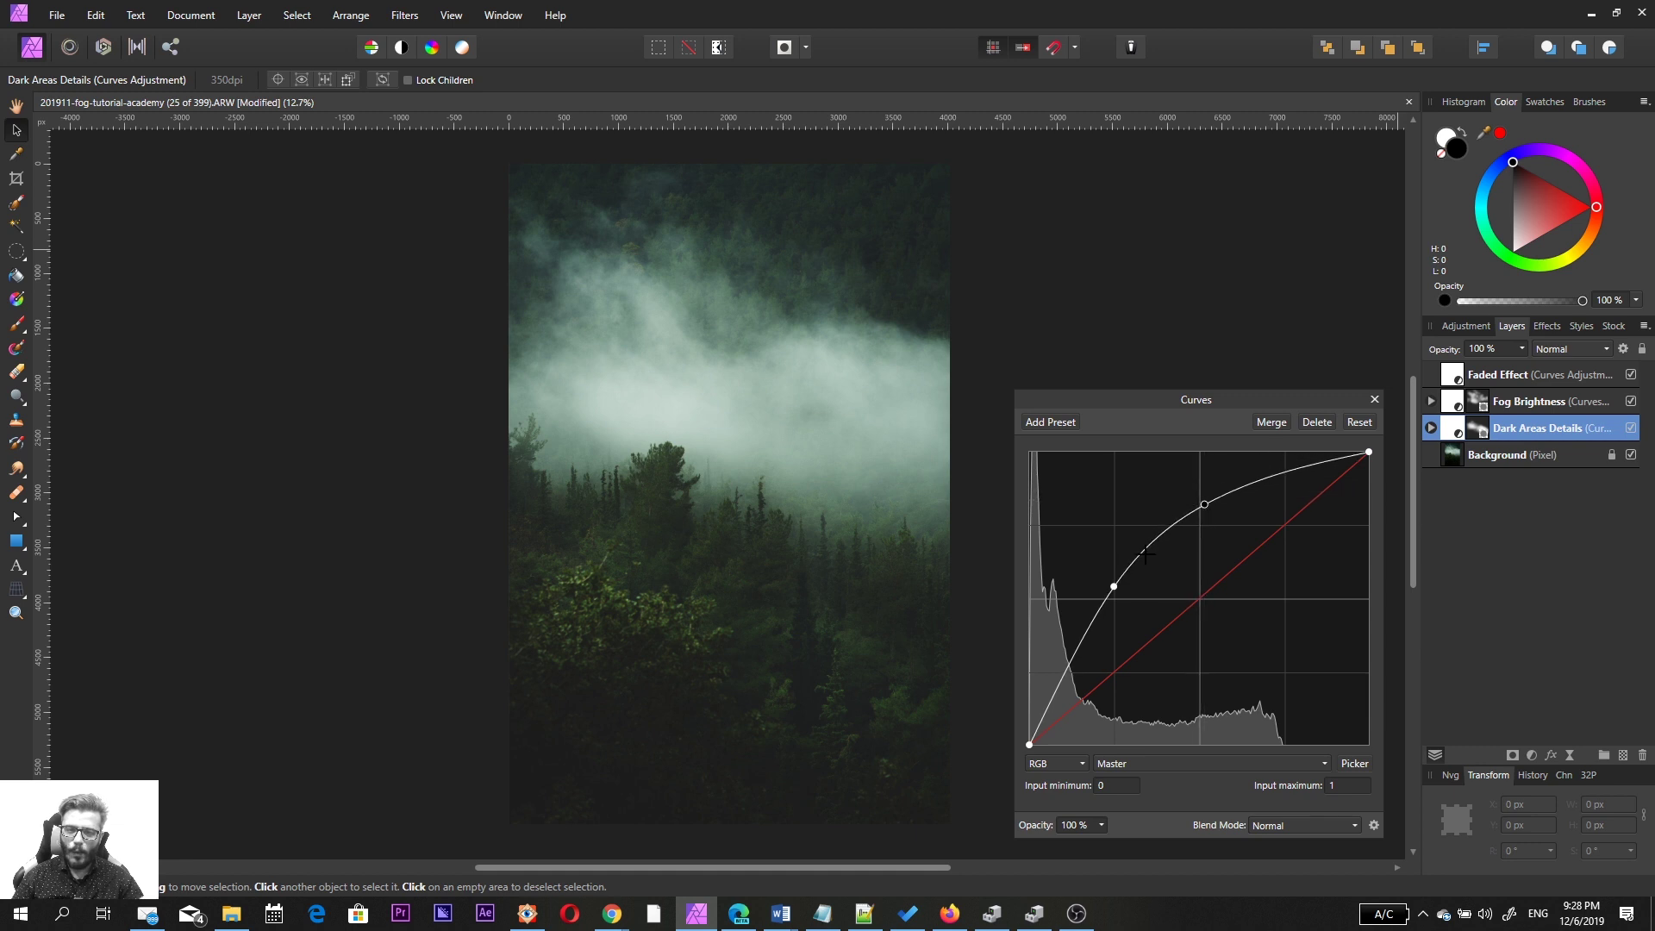
mouse_move(1114, 586)
left_mouse_down()
mouse_move(1078, 579)
mouse_move(1110, 580)
left_mouse_up()
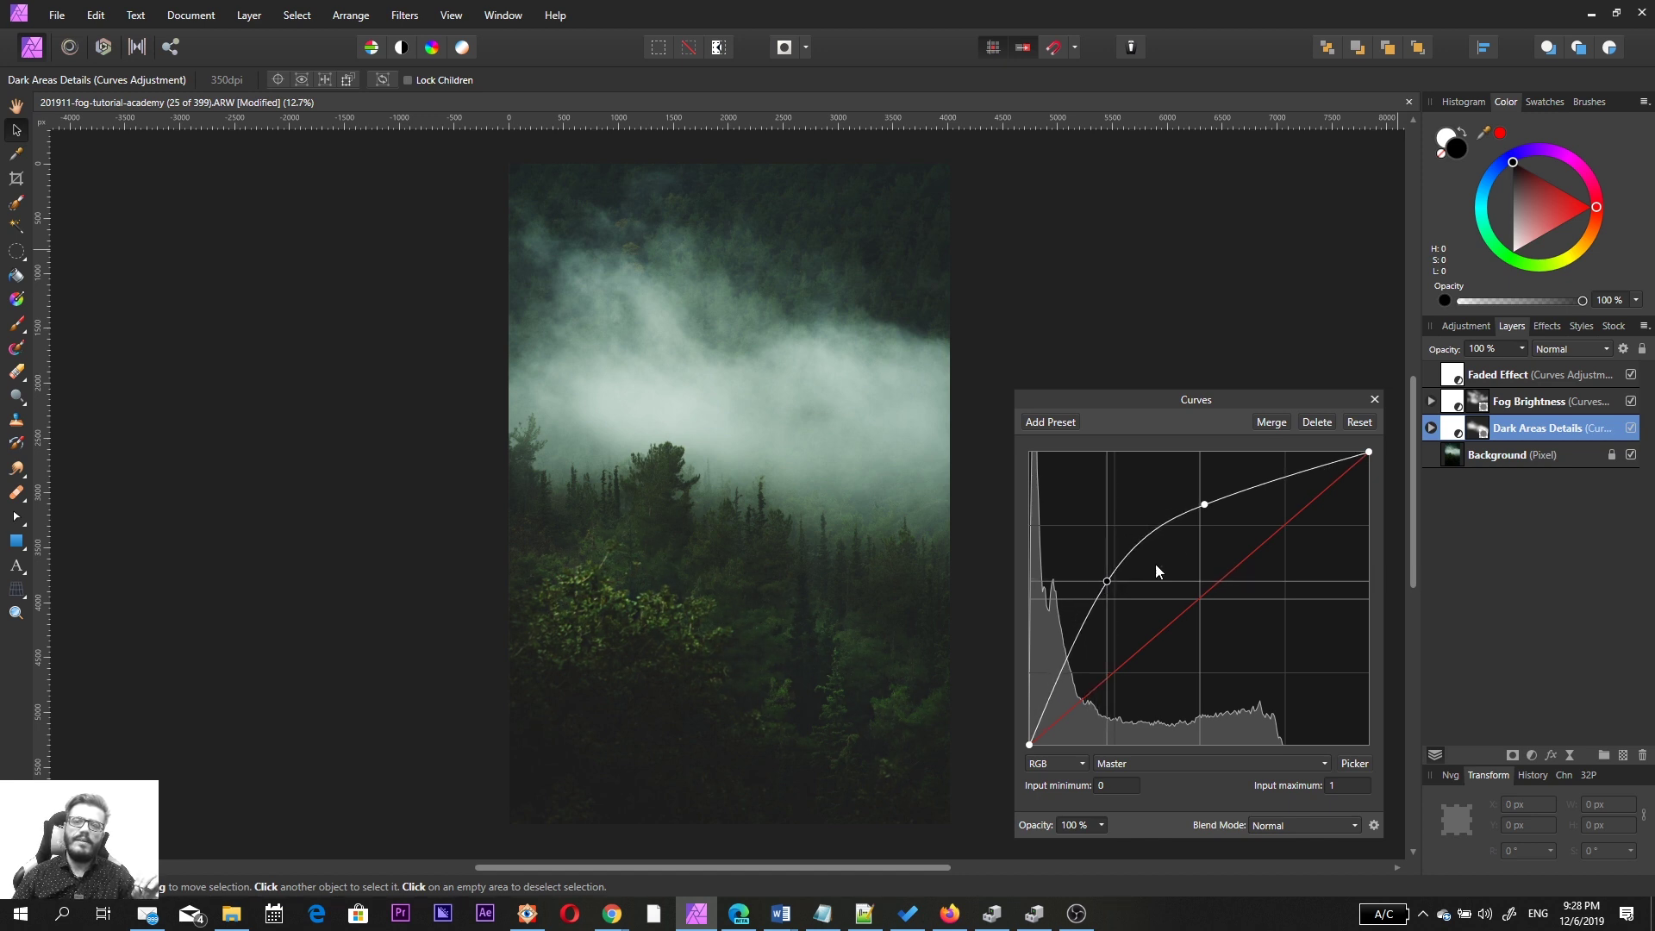
left_click(1206, 506)
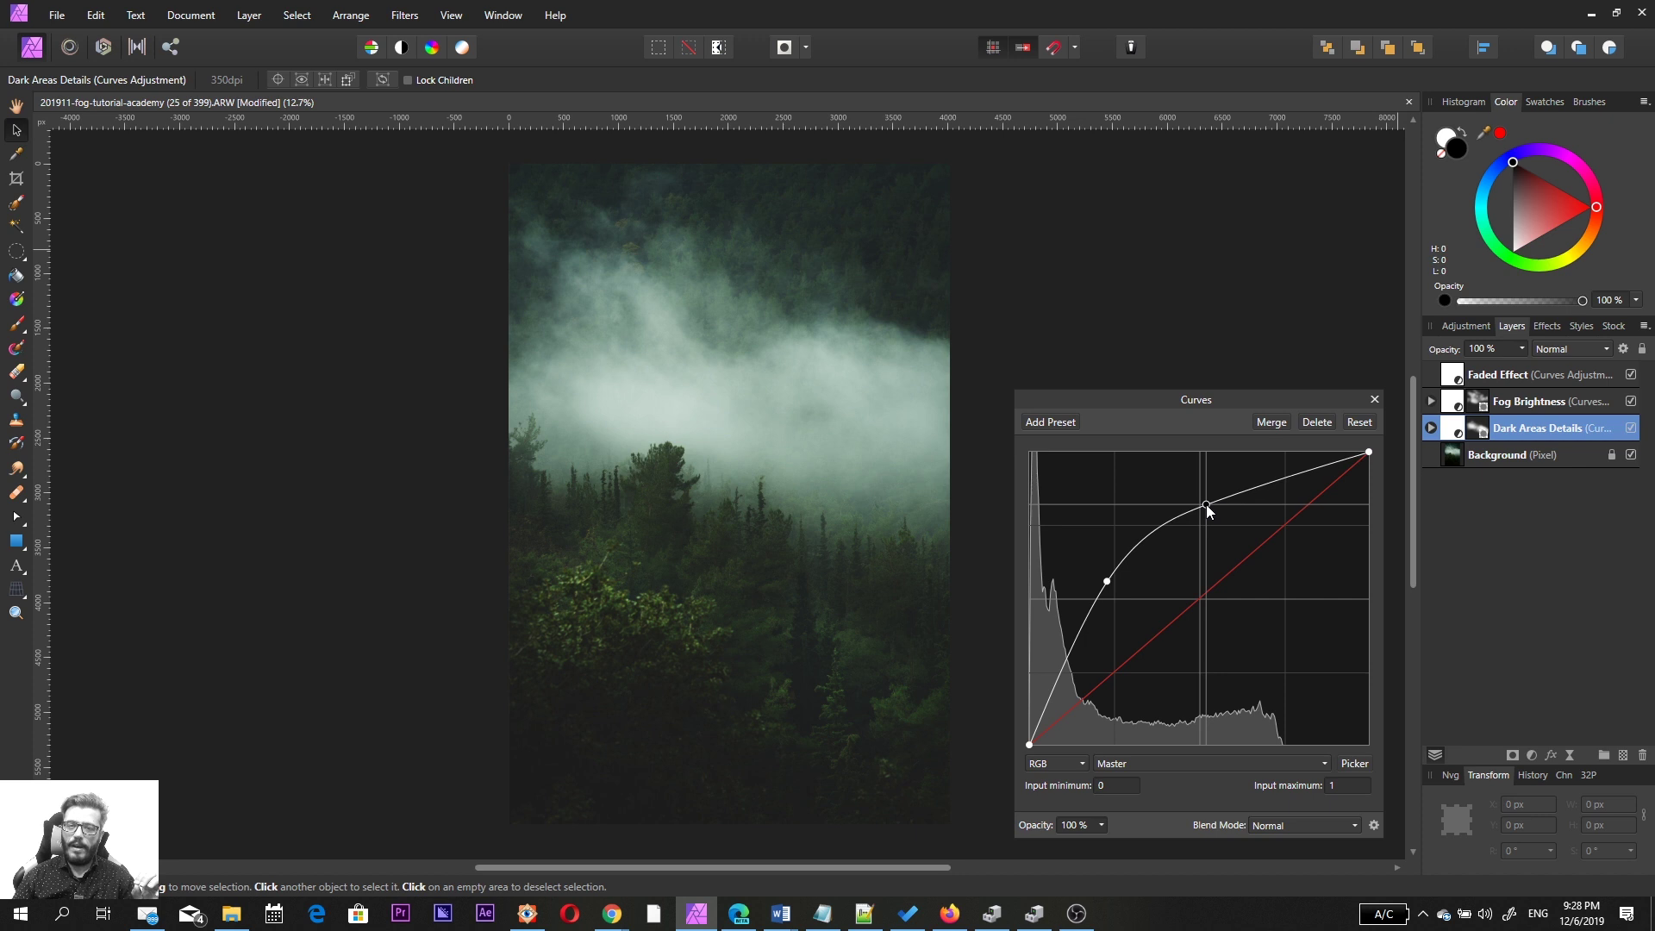
left_click(1374, 399)
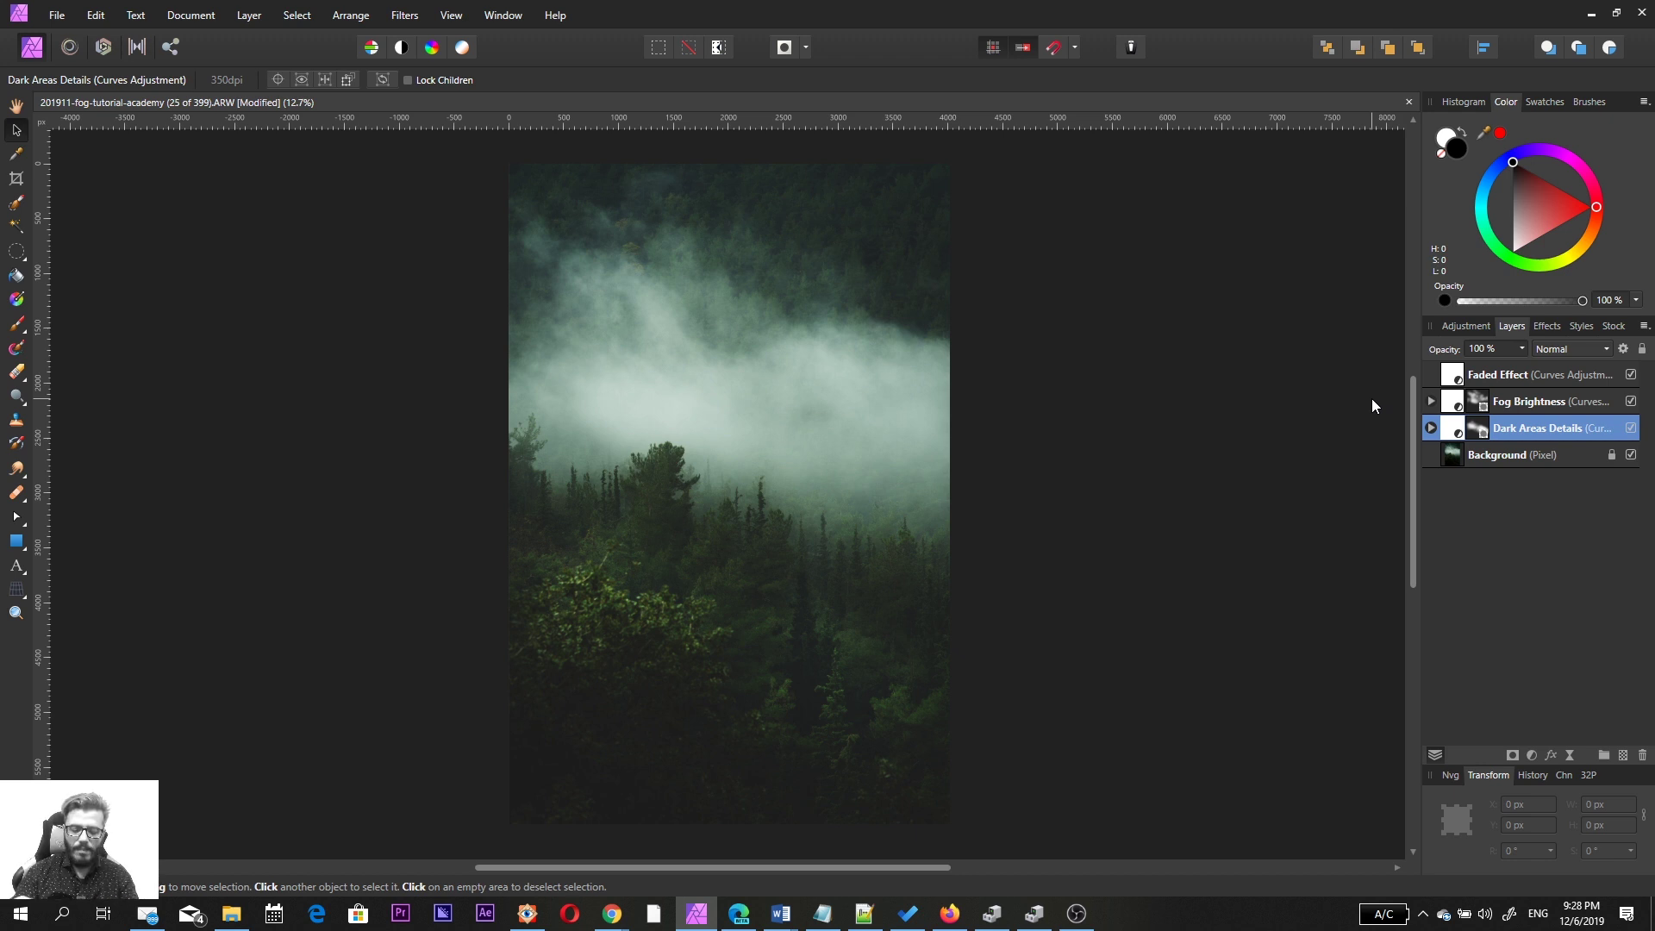
Step: Switch to FastStone Image Viewer to view the raw photo full screen, and return to Affinity Photo
key("alt+Tab")
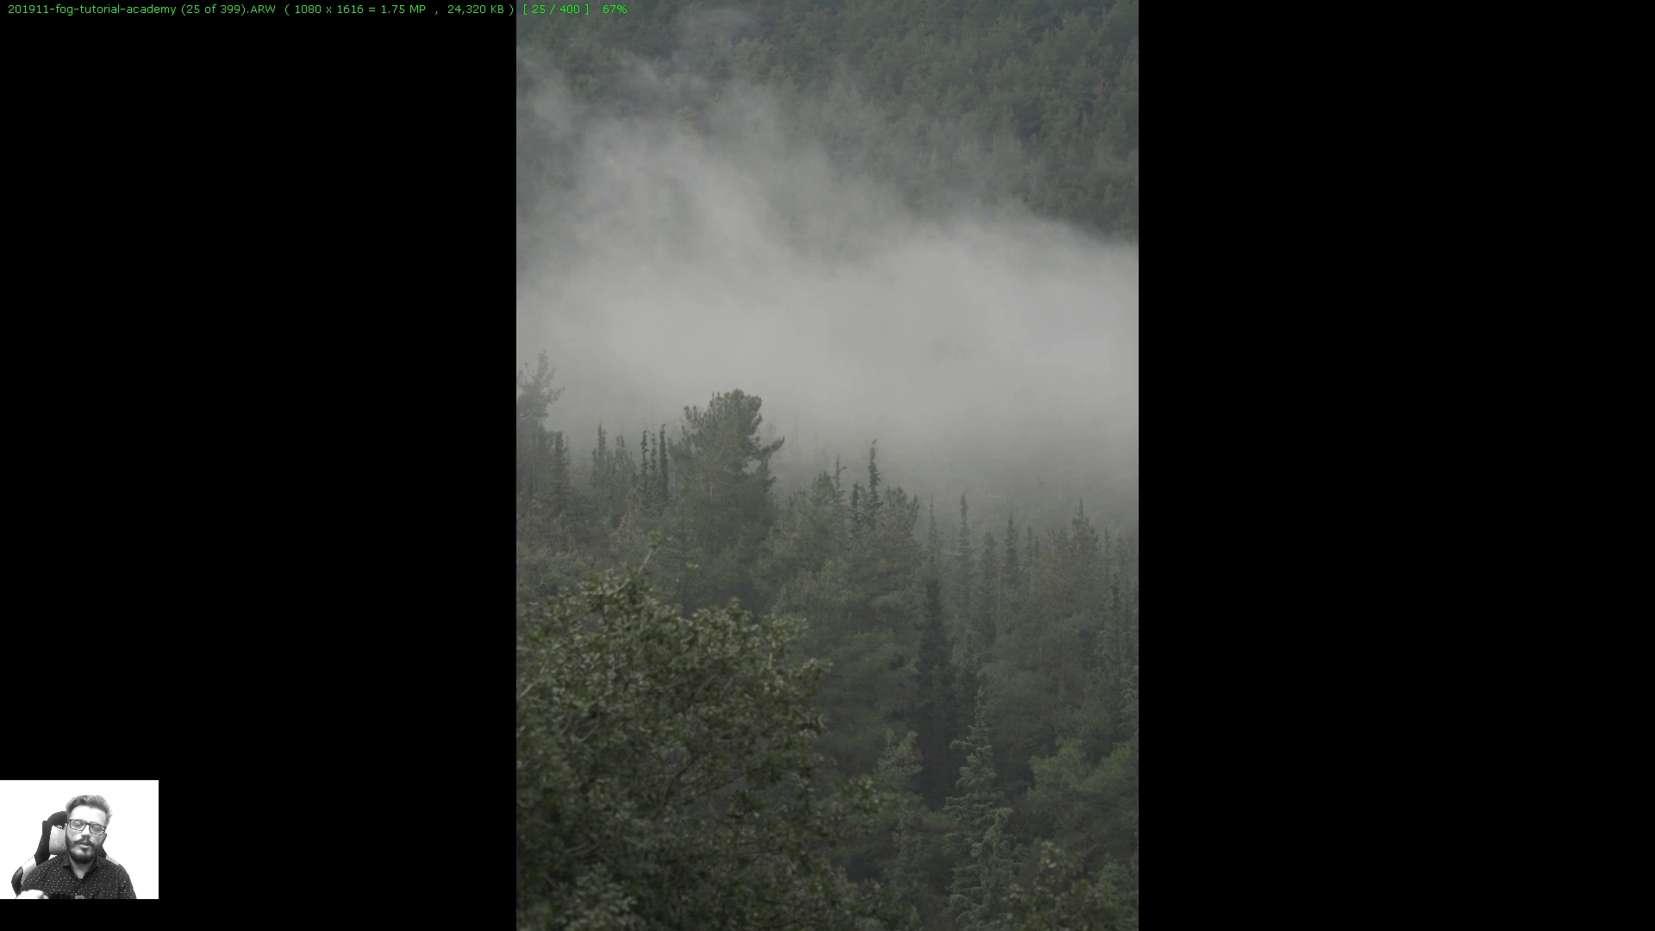
key("alt+Tab")
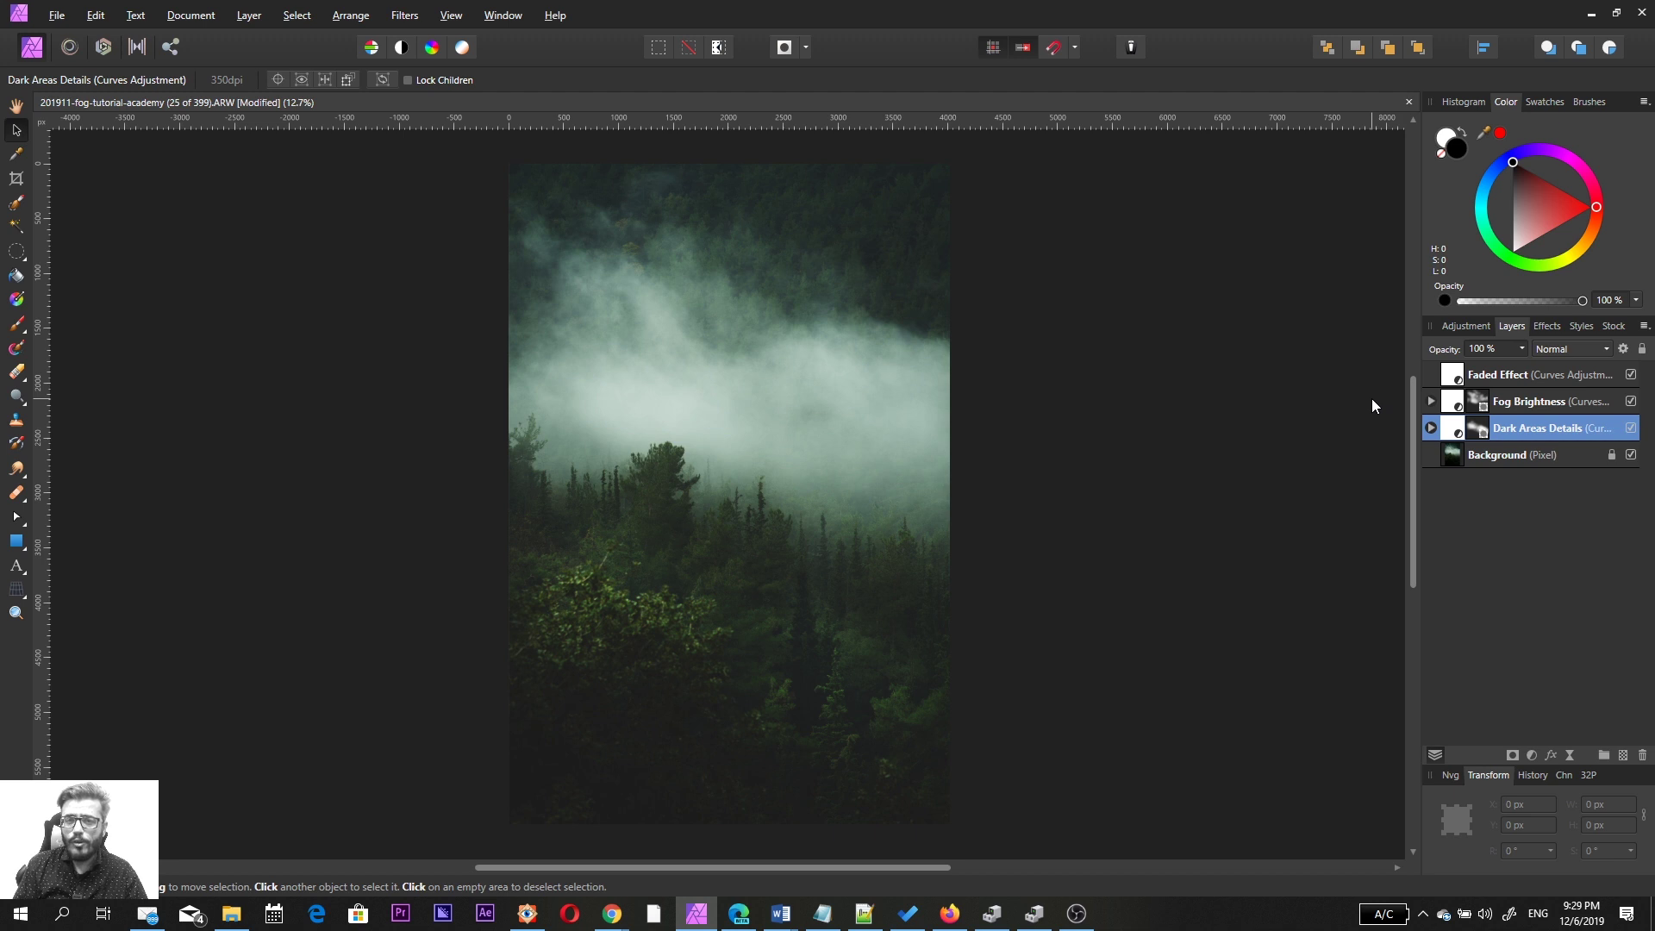
Step: Duplicate the Background pixel layer and move the copy above the Faded Effect adjustment
left_click(1493, 458)
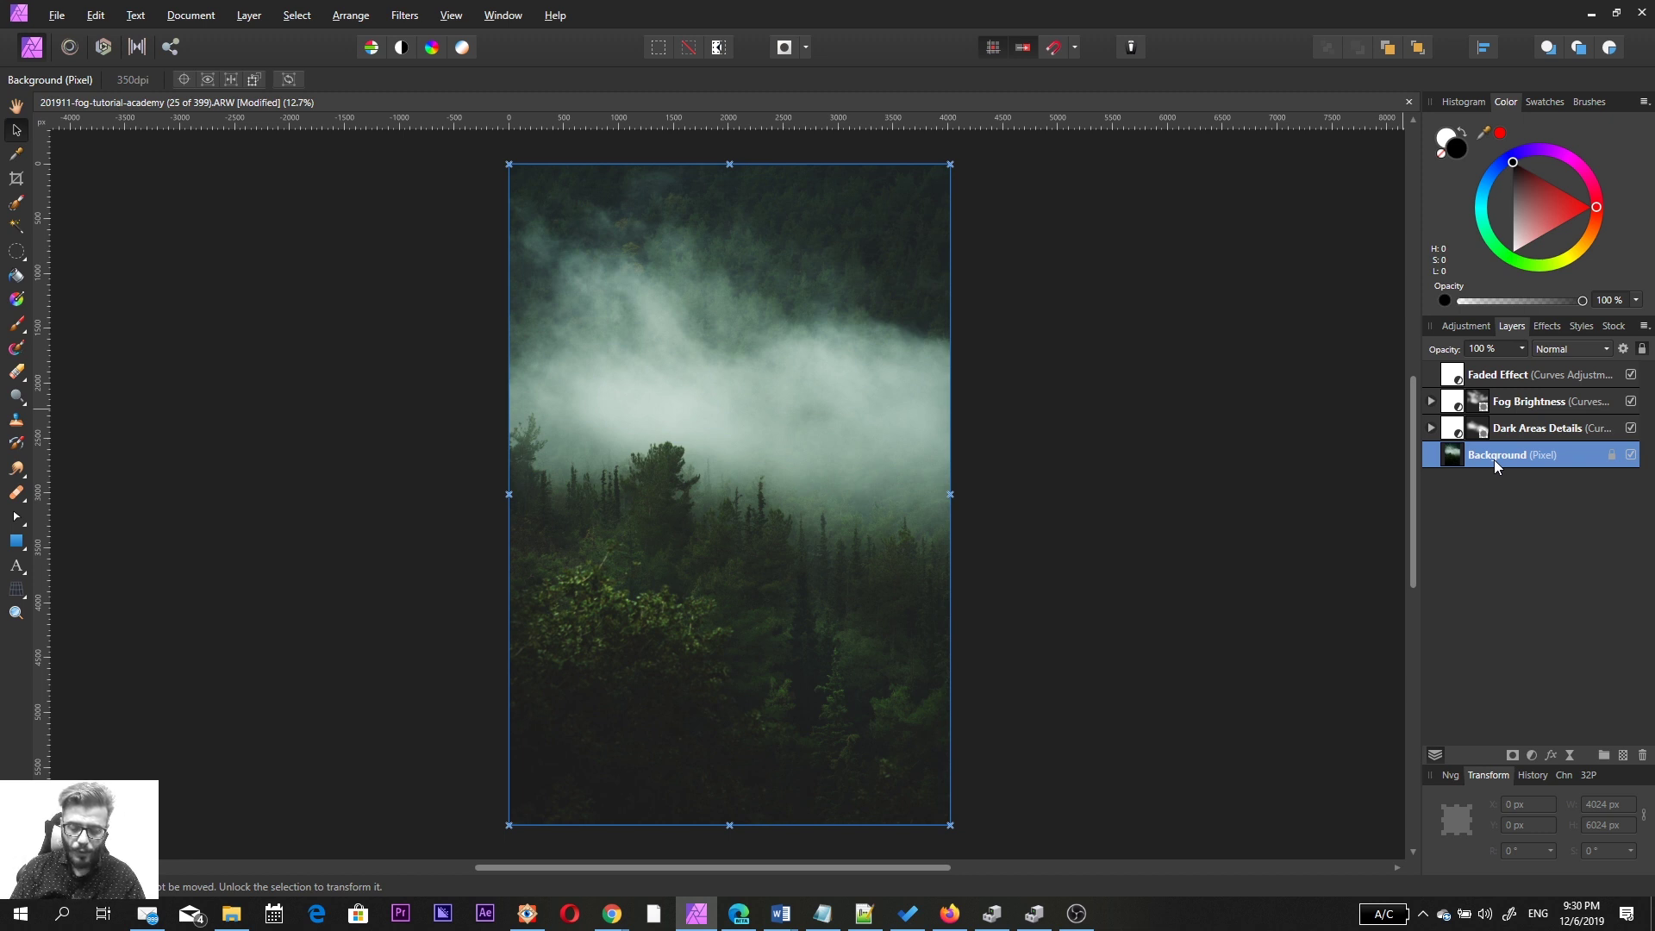
key("ctrl+j")
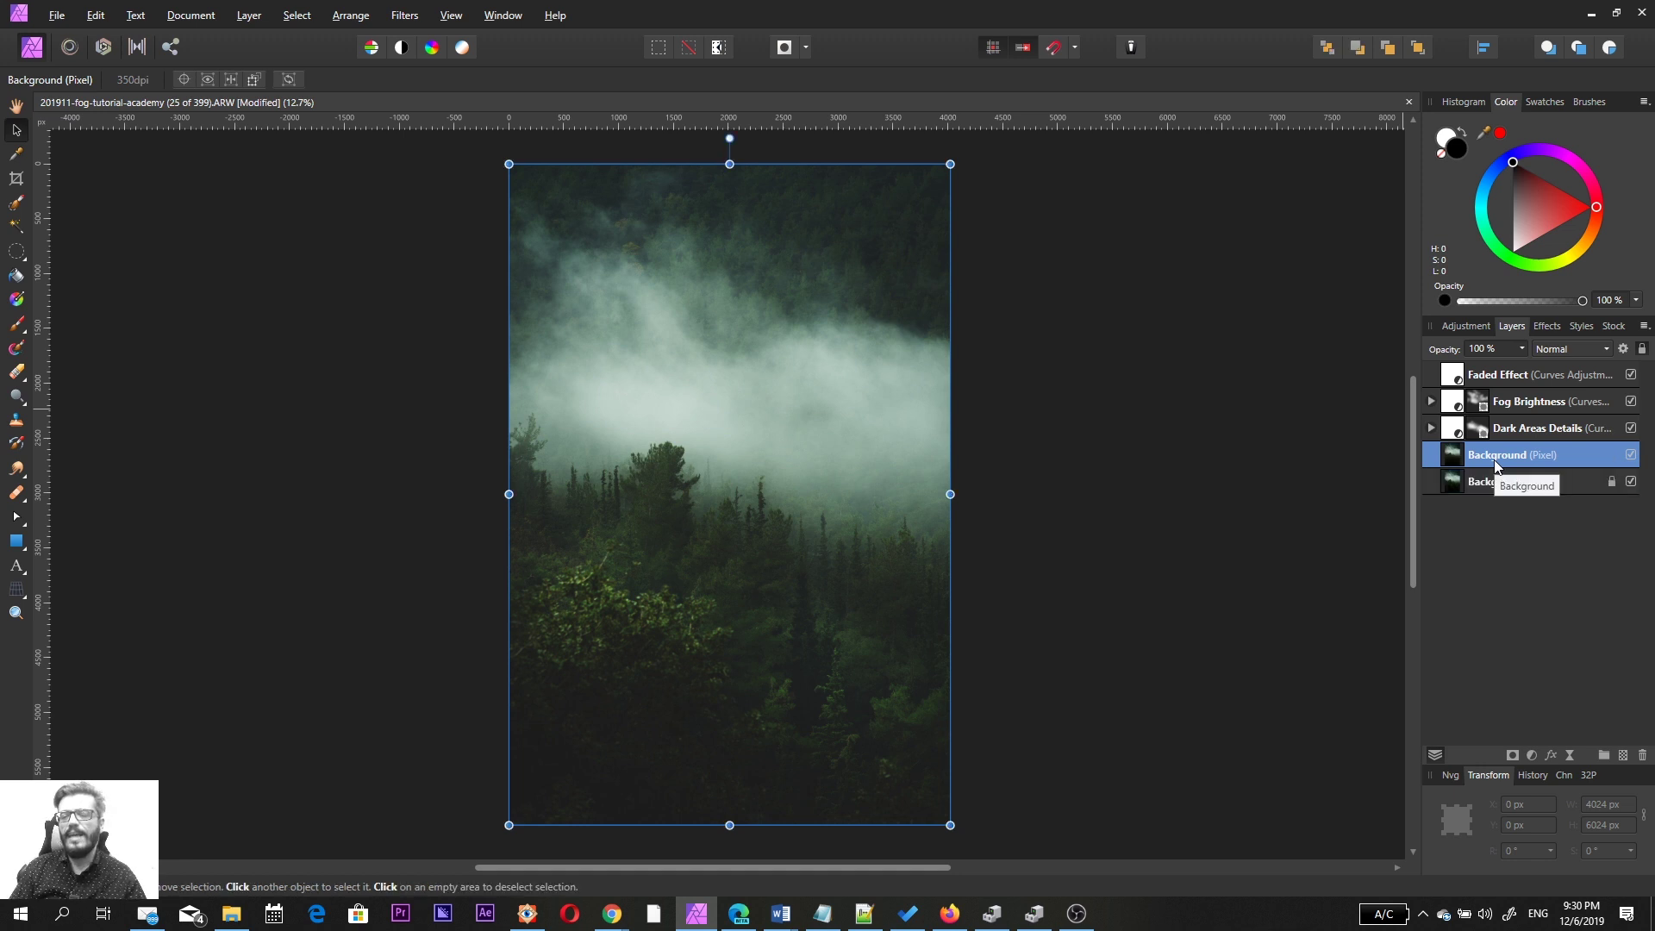
left_click_drag(1493, 459, 1502, 373)
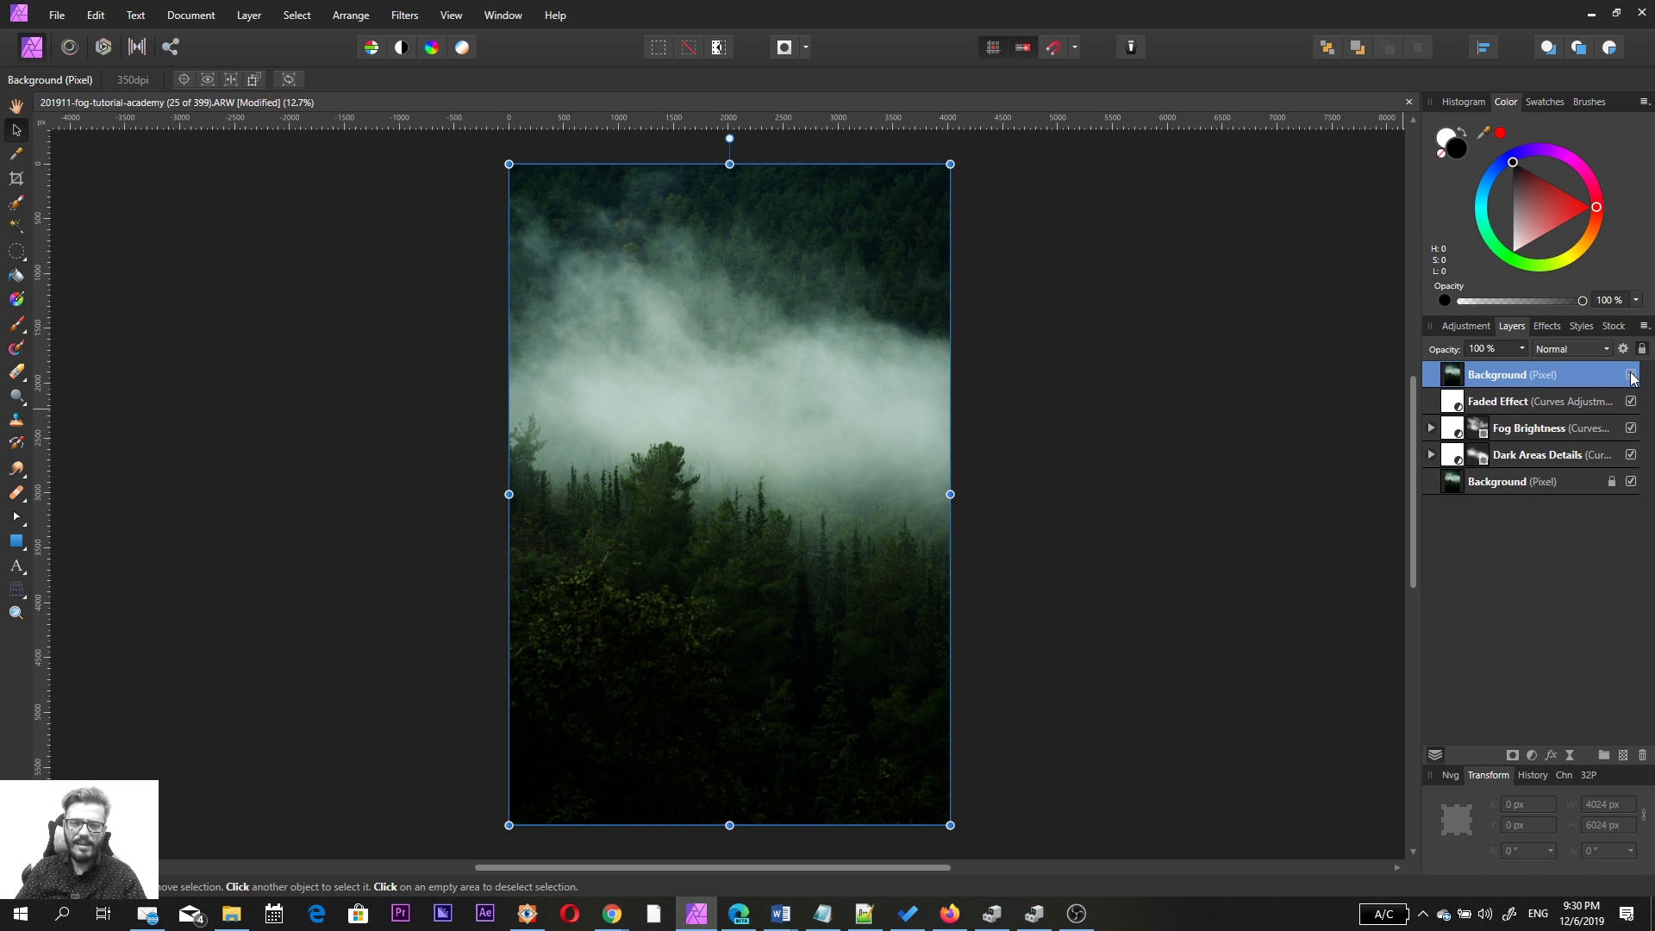
Step: Toggle the top Background copy's visibility to compare before and after, view the raw photo in FastStone Image Viewer, and return to Affinity Photo
left_click(1632, 376)
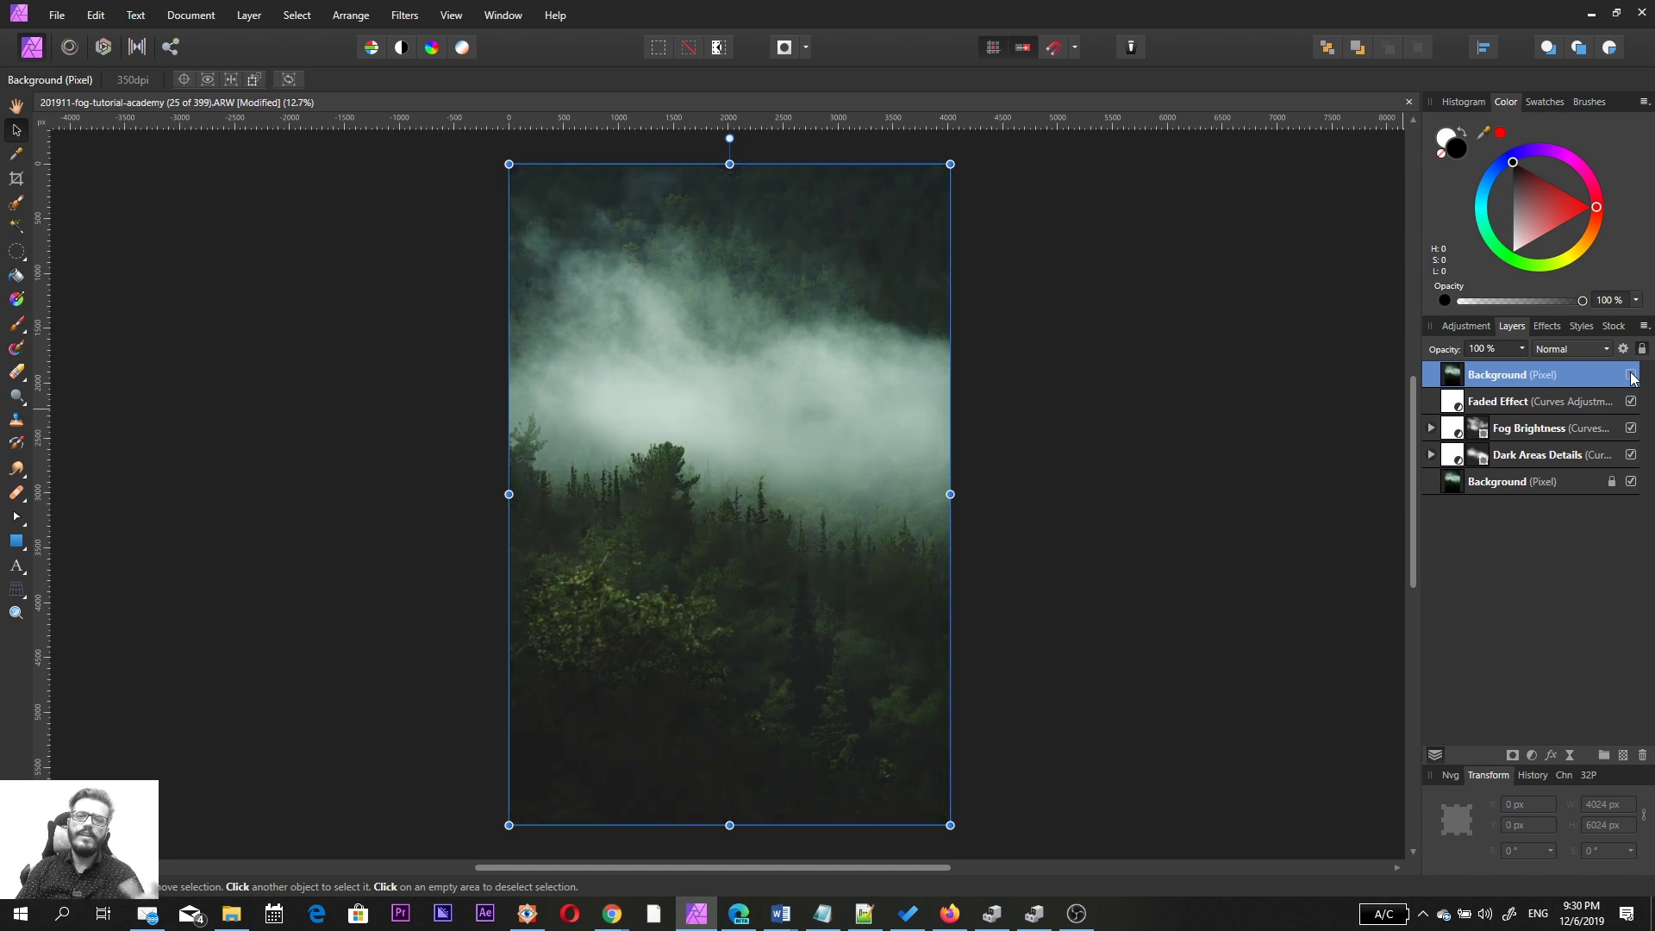
left_click(1632, 376)
left_click(1632, 376)
left_click(1632, 376)
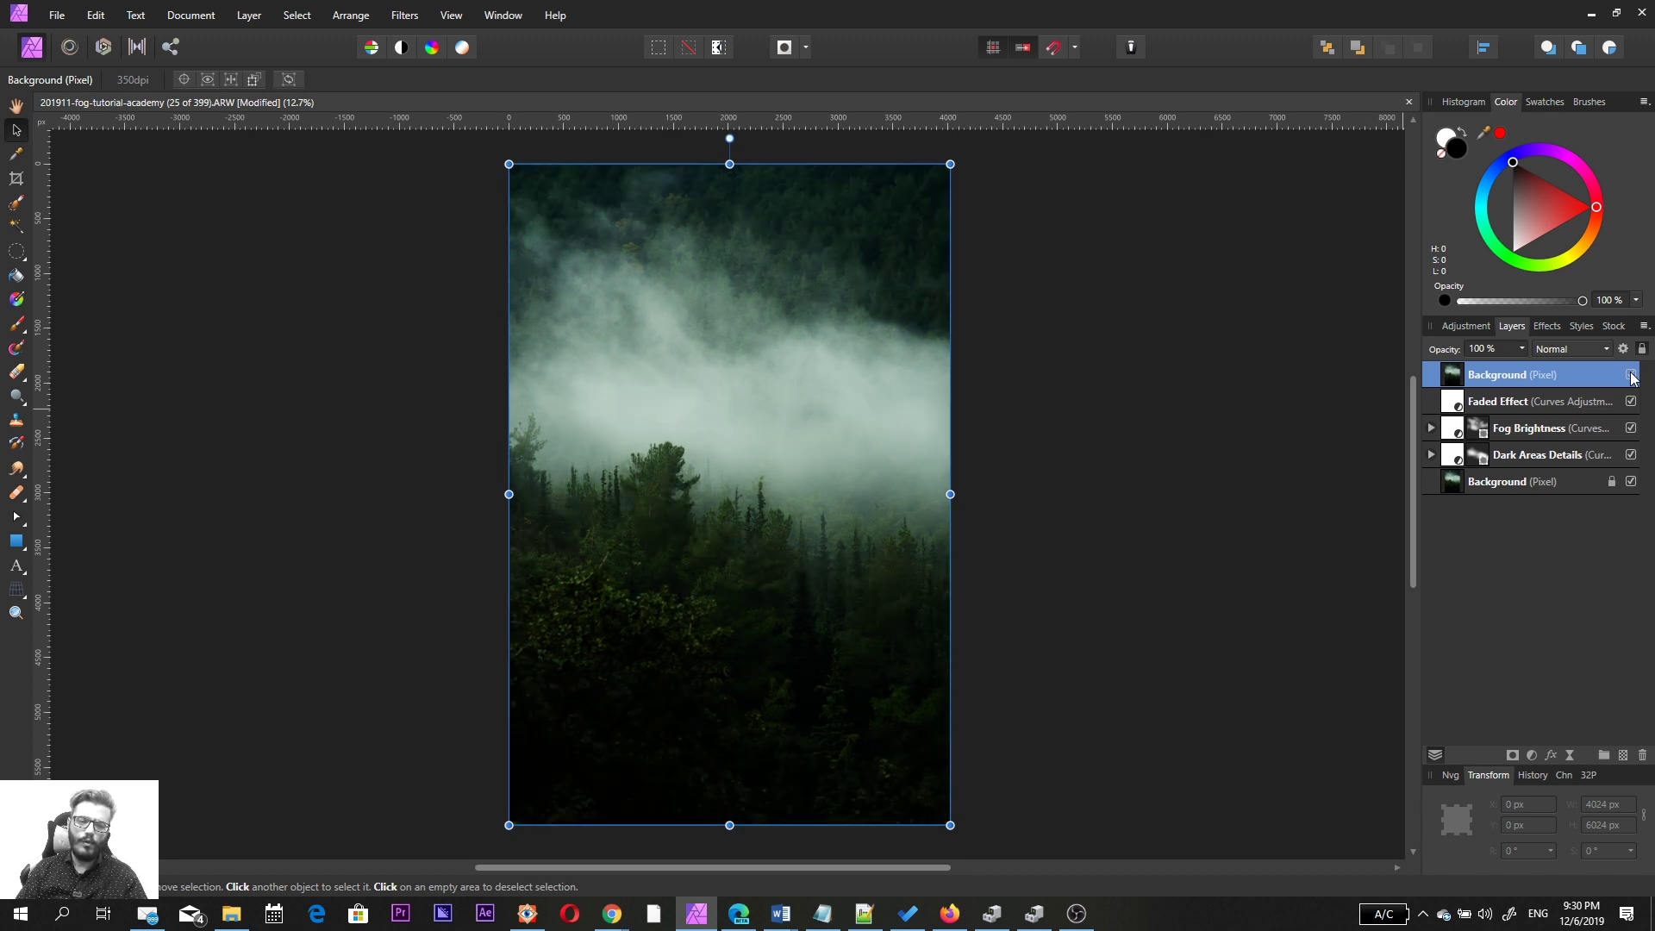
left_click(526, 913)
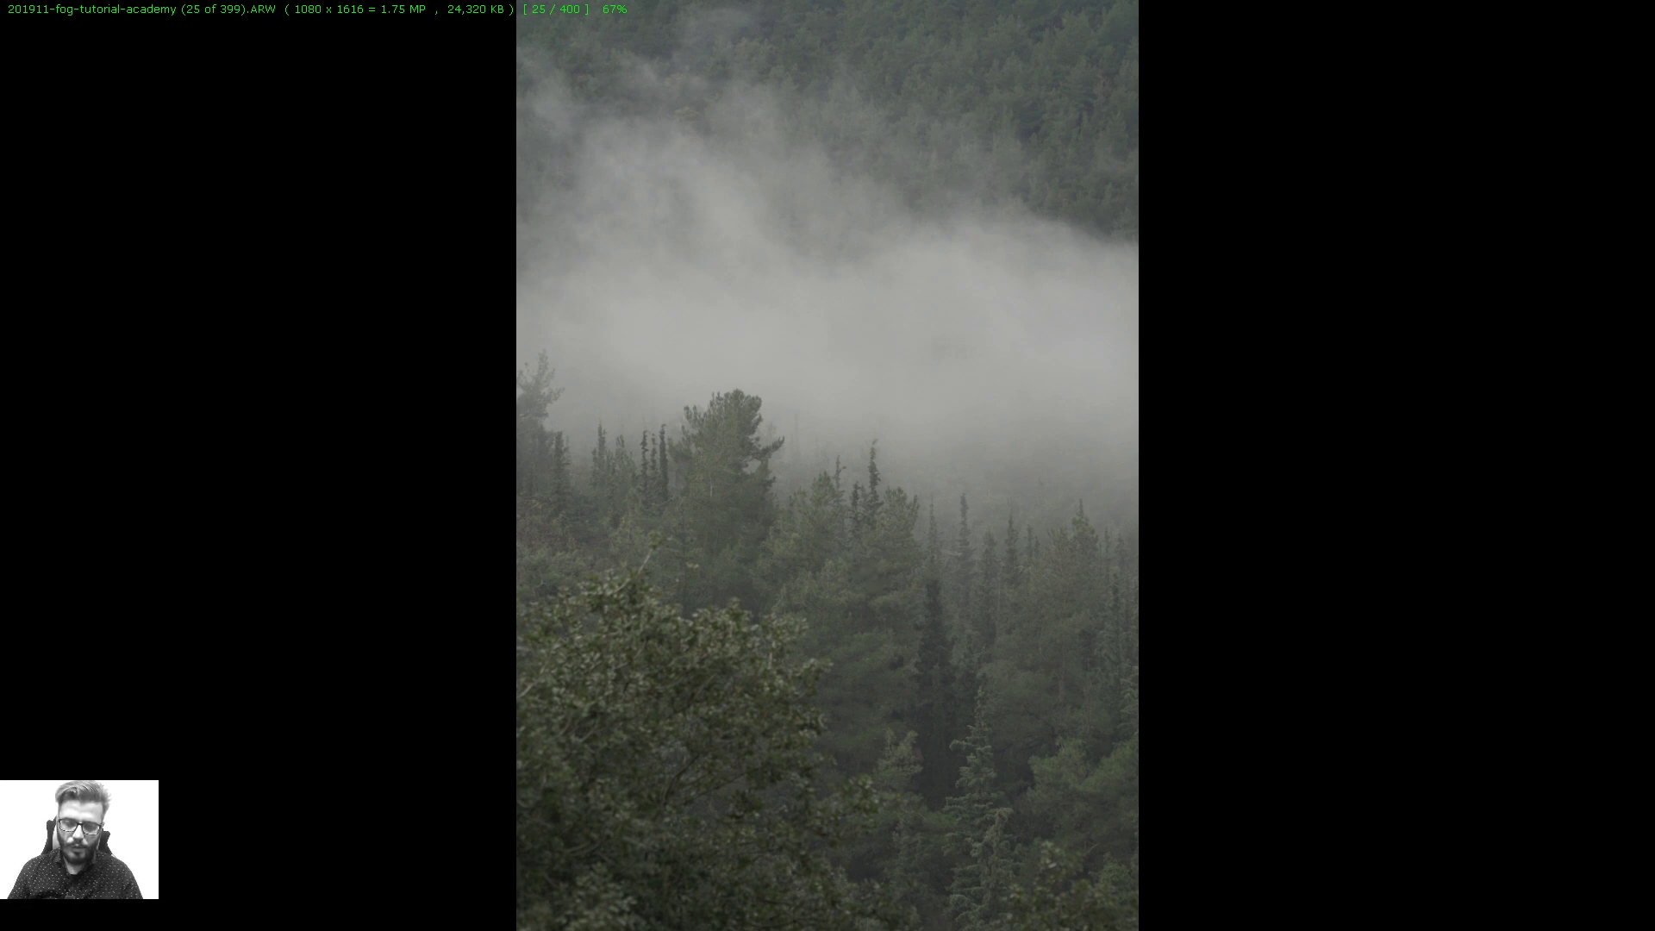
key("alt+Tab")
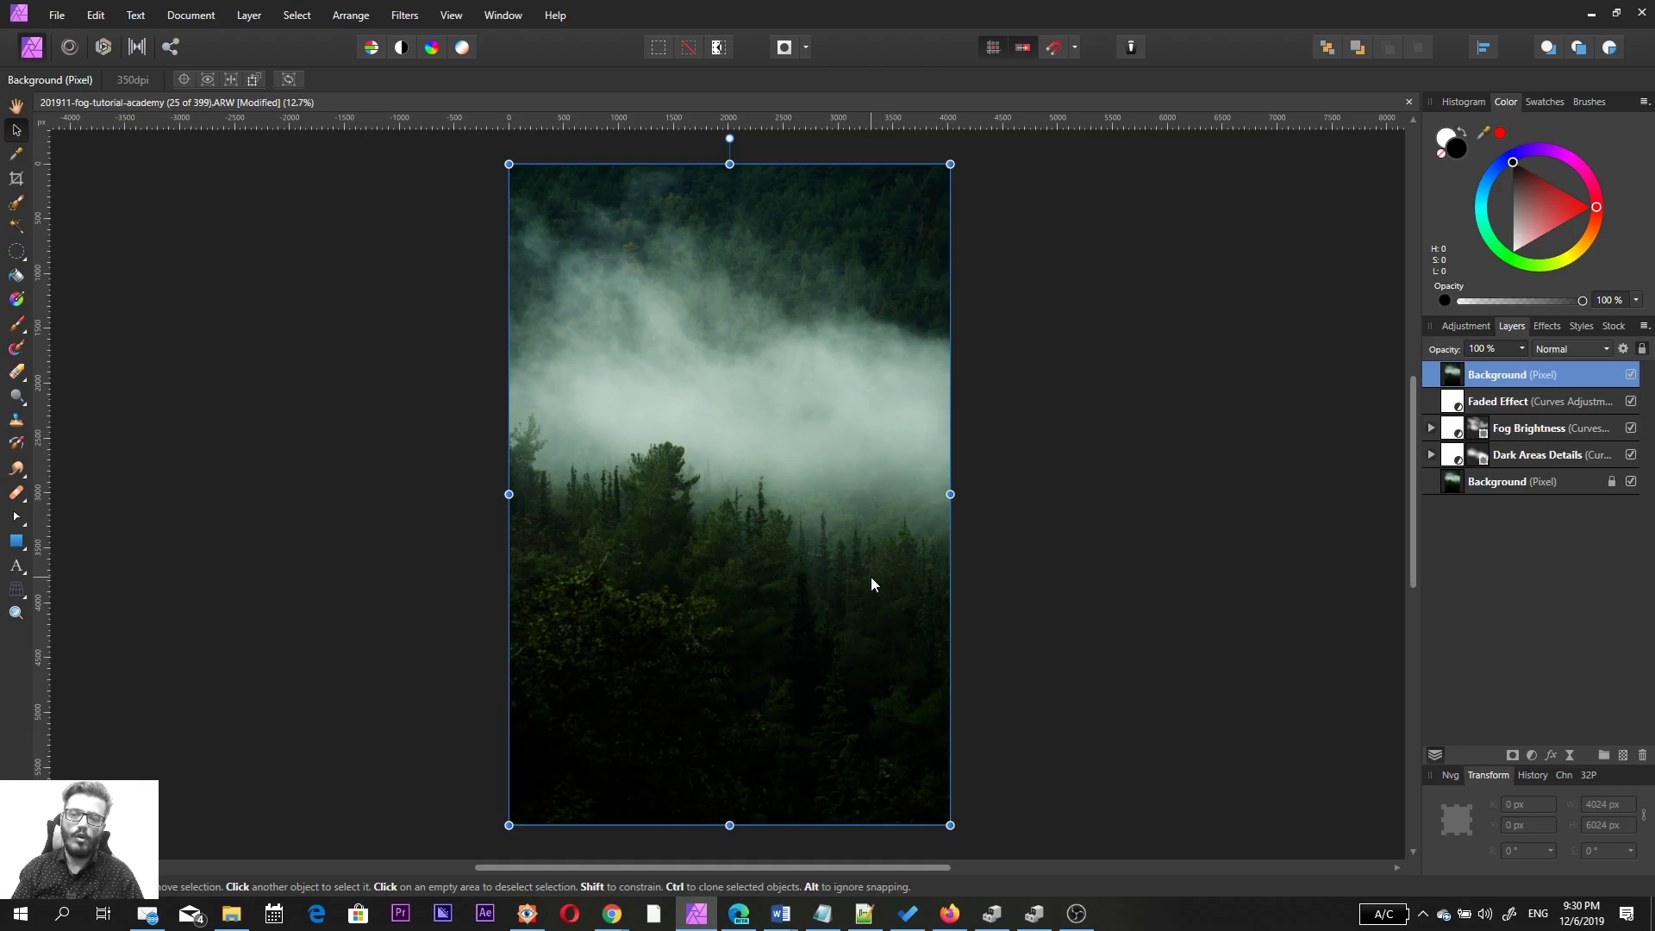